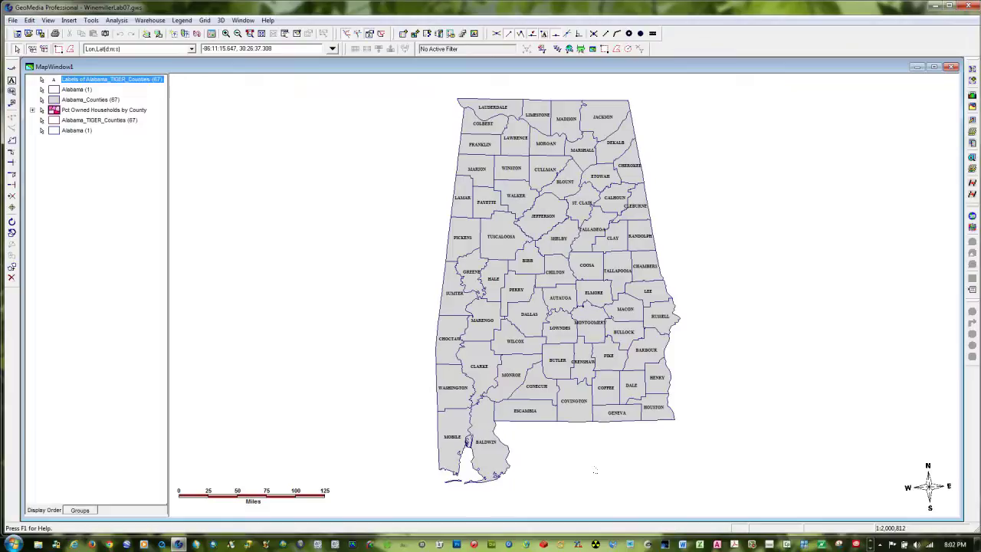
Set up a shapefile export of all AlabamaUTM features, with 3D coordinates included.
{"action": "left_click", "coordinate": [58, 259]}
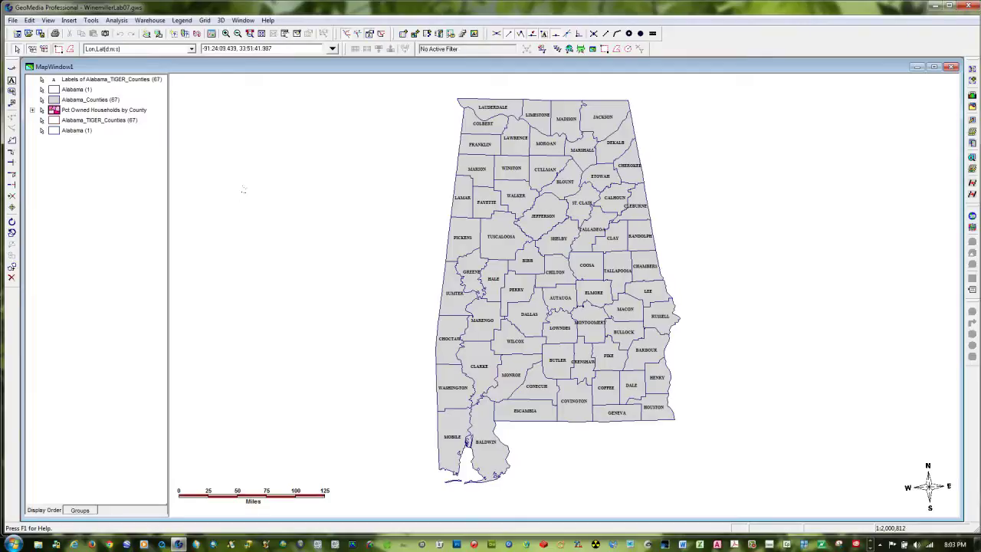
{"action": "left_click", "coordinate": [156, 22]}
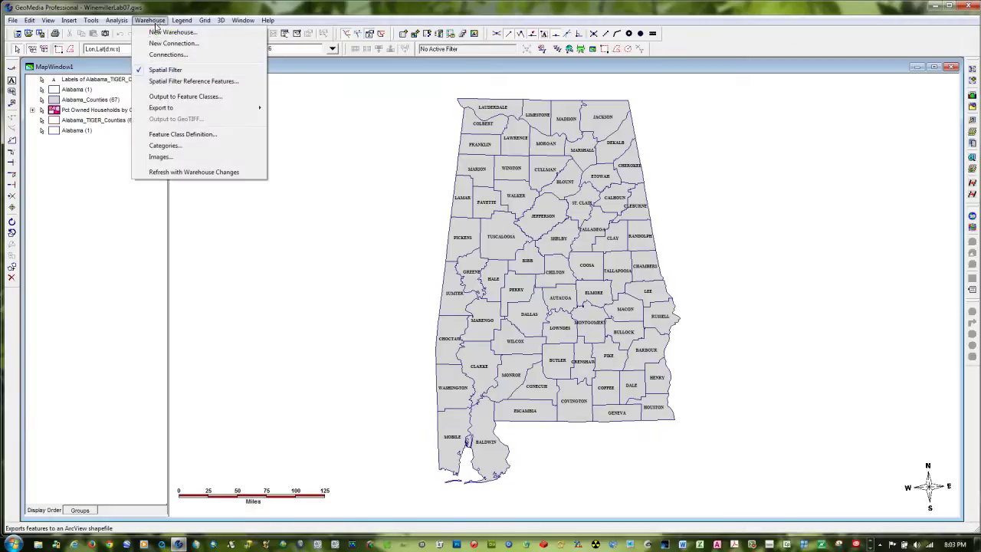
{"action": "mouse_move", "coordinate": [253, 108]}
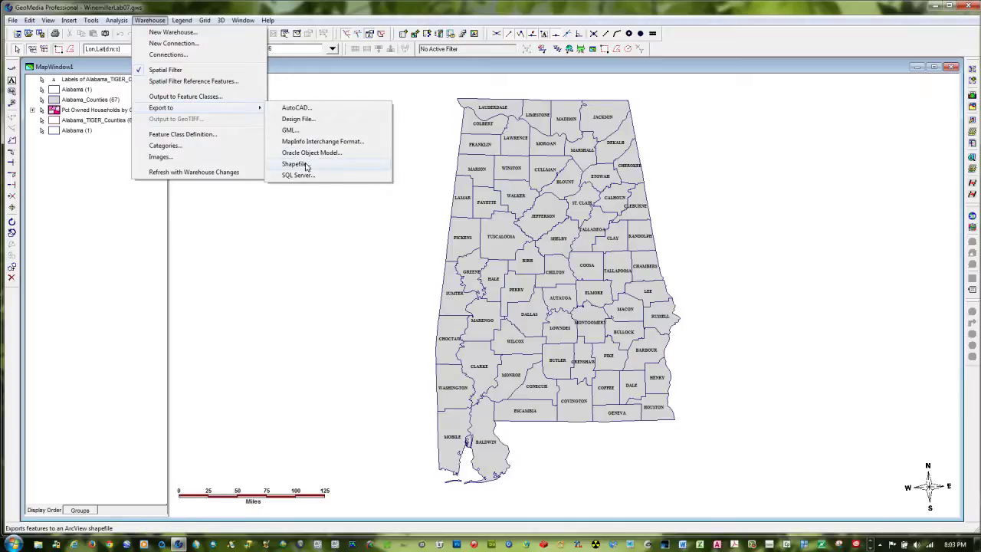
{"action": "left_click", "coordinate": [306, 166]}
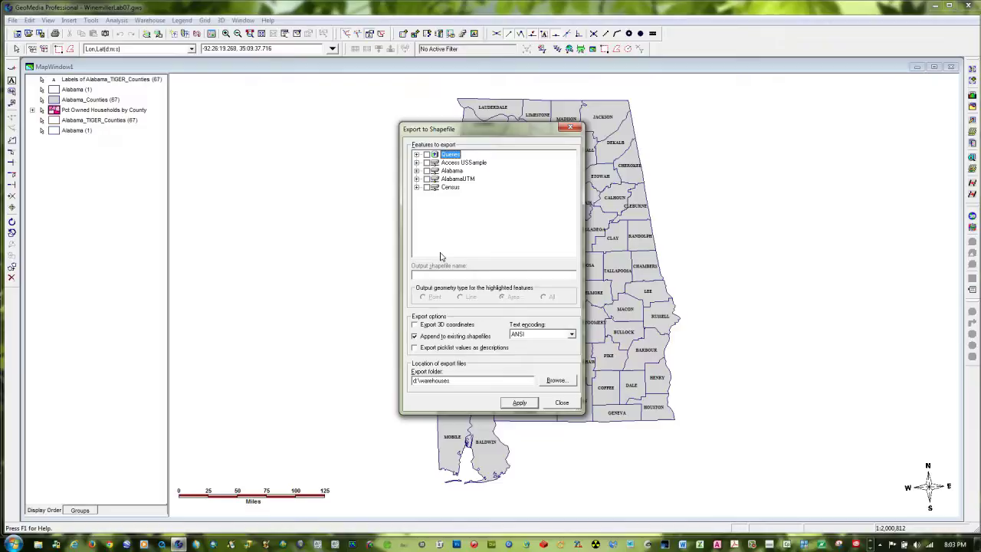
{"action": "left_click", "coordinate": [416, 180]}
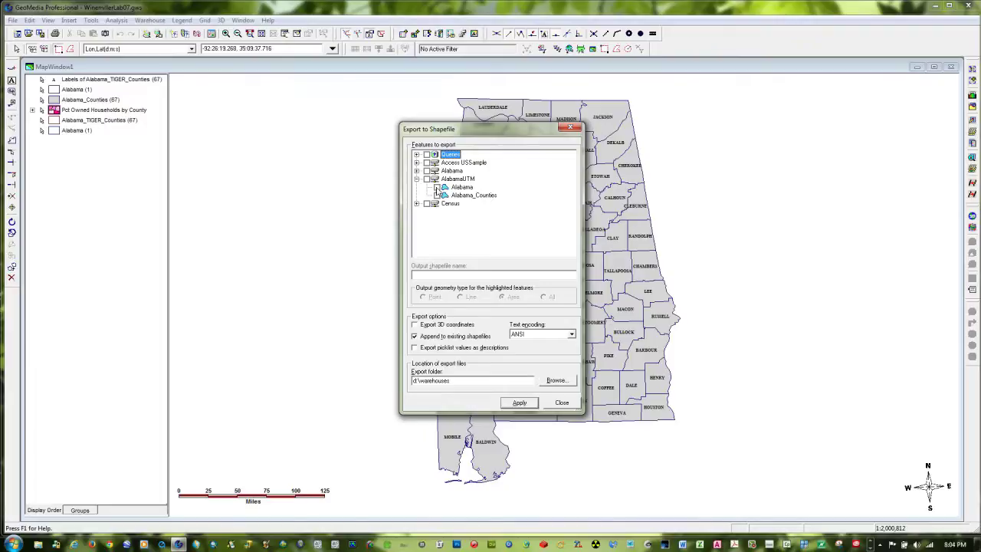
{"action": "left_click", "coordinate": [427, 180]}
{"action": "left_click", "coordinate": [415, 324]}
Create a folder named Alabama Tiger Shape on Local Disk (C:) and set it as the export folder.
{"action": "left_click", "coordinate": [554, 381]}
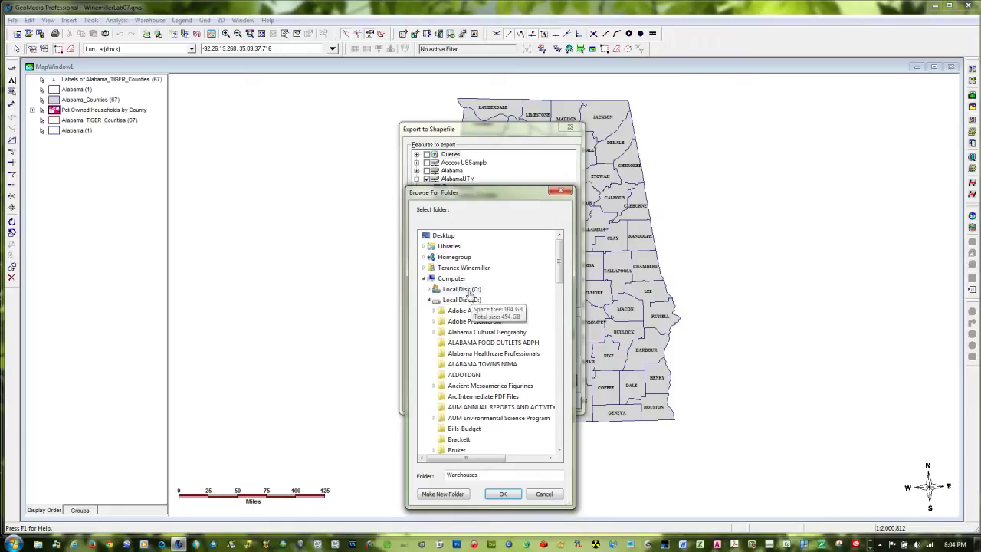
{"action": "left_click", "coordinate": [457, 289]}
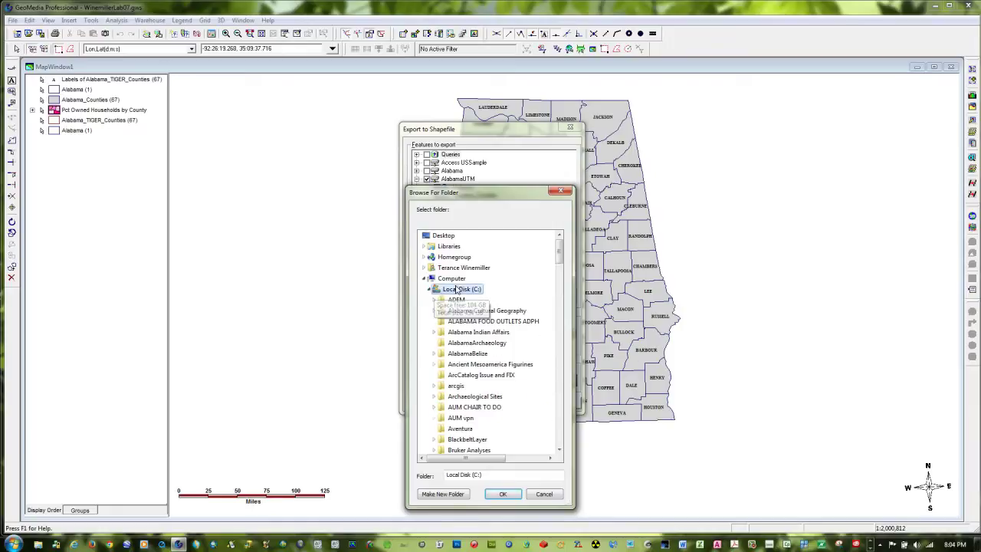
{"action": "left_click", "coordinate": [441, 493]}
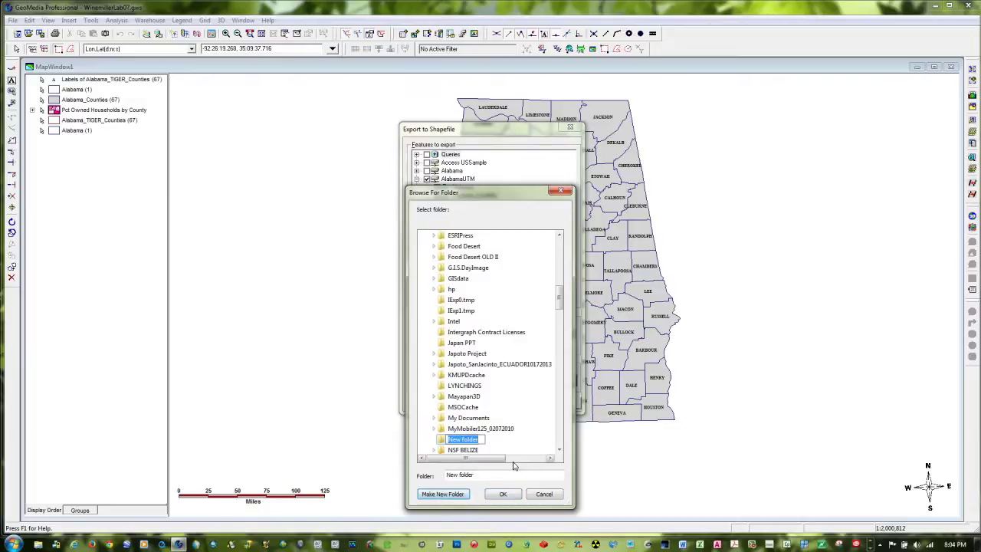
{"action": "type", "text": "Alabama Tiger Shape"}
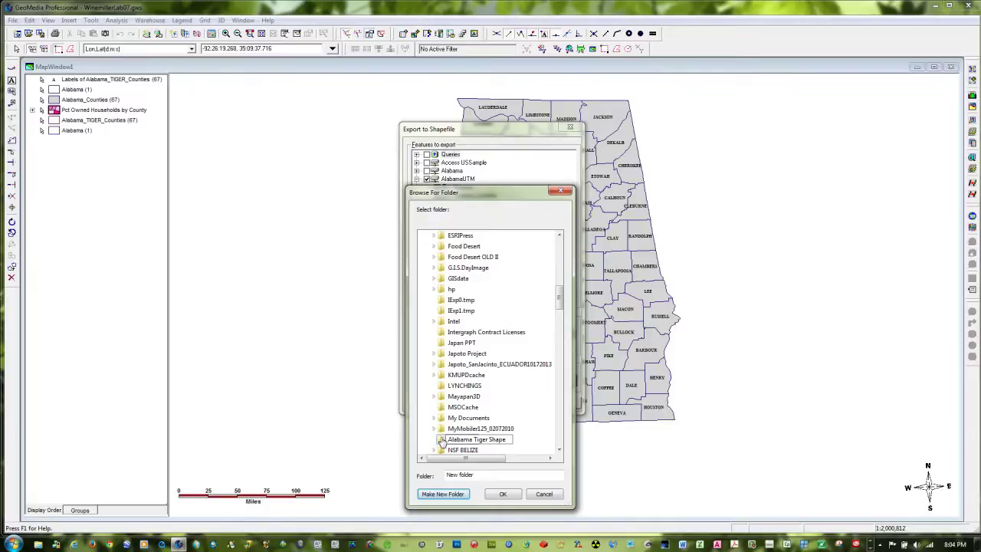
{"action": "key", "text": "Return"}
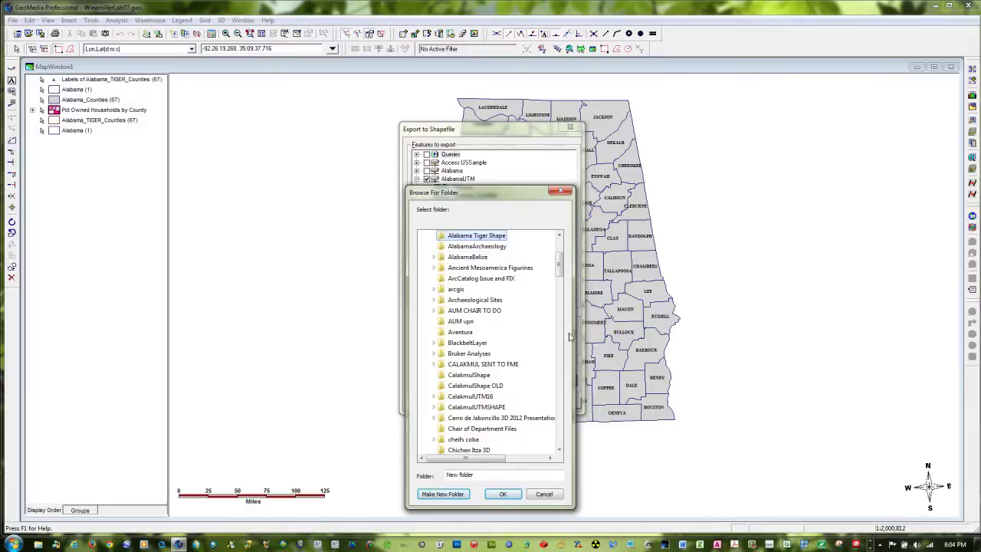
{"action": "left_click", "coordinate": [520, 324]}
{"action": "left_click", "coordinate": [463, 236]}
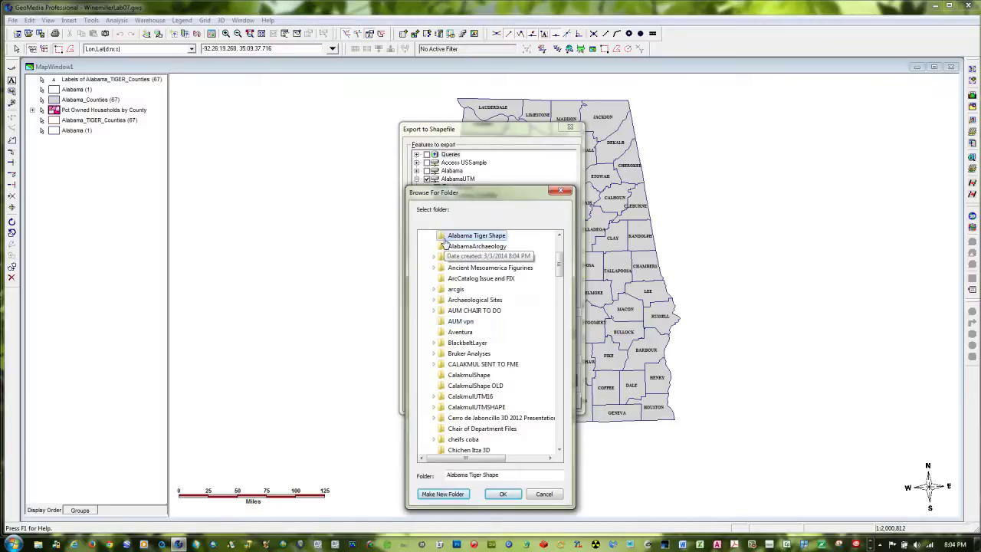
{"action": "left_click", "coordinate": [503, 494]}
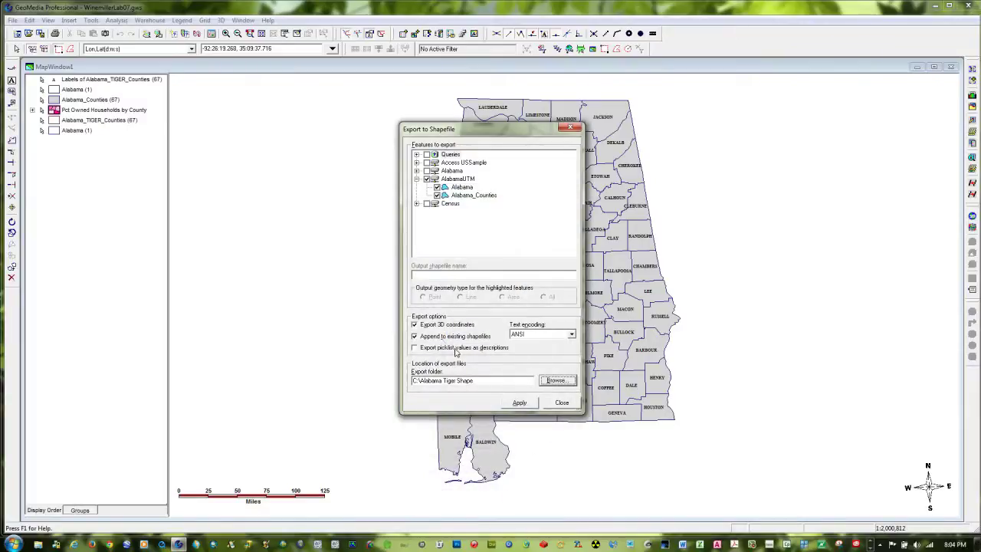
Run the shapefile export and close the export dialog.
{"action": "left_click", "coordinate": [520, 403]}
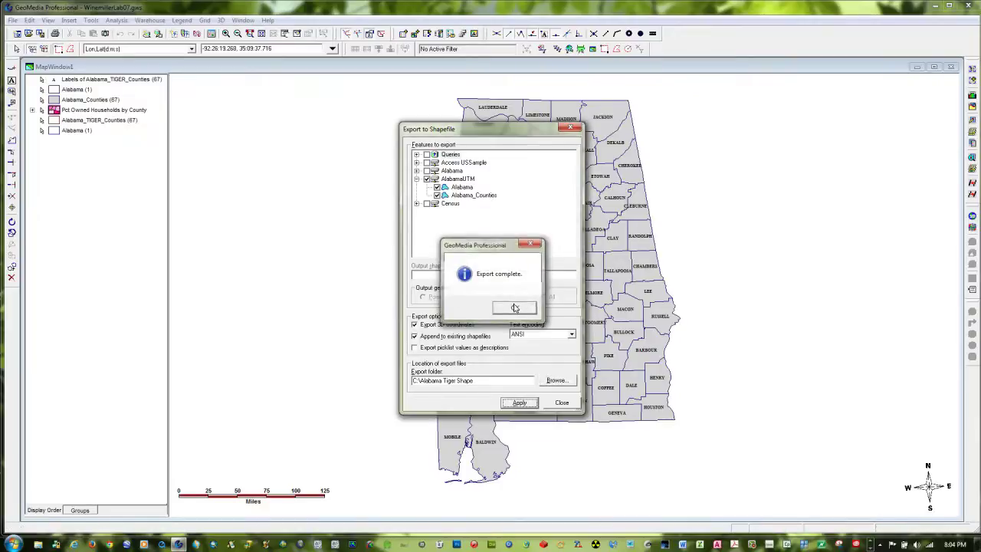
{"action": "left_click", "coordinate": [515, 307]}
{"action": "left_click", "coordinate": [560, 403]}
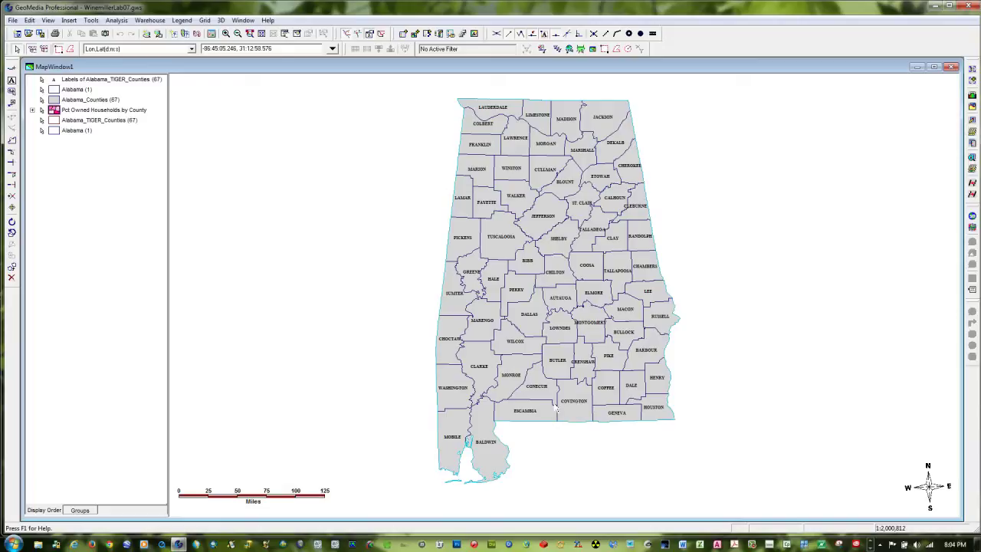
Switch to Windows Explorer from the desktop and open the Alabama Tiger Shape folder on Local Disk (C:).
{"action": "left_click", "coordinate": [933, 6]}
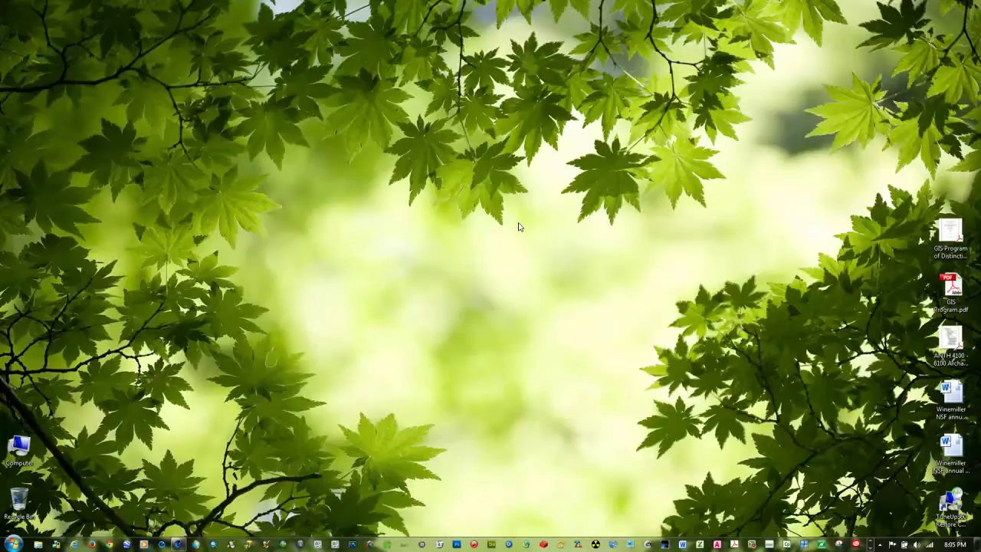
{"action": "double_click", "coordinate": [19, 448]}
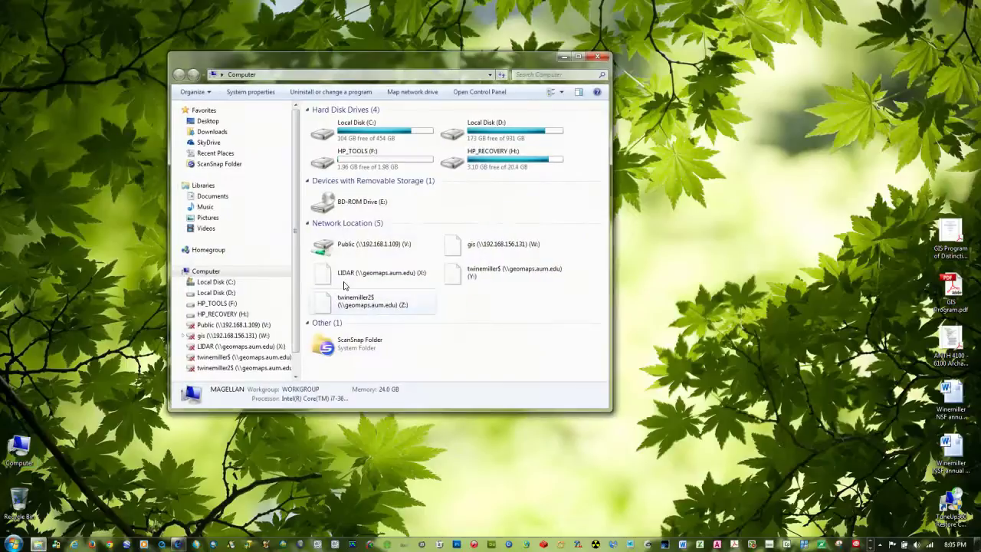
{"action": "left_click", "coordinate": [355, 131]}
{"action": "double_click", "coordinate": [355, 132]}
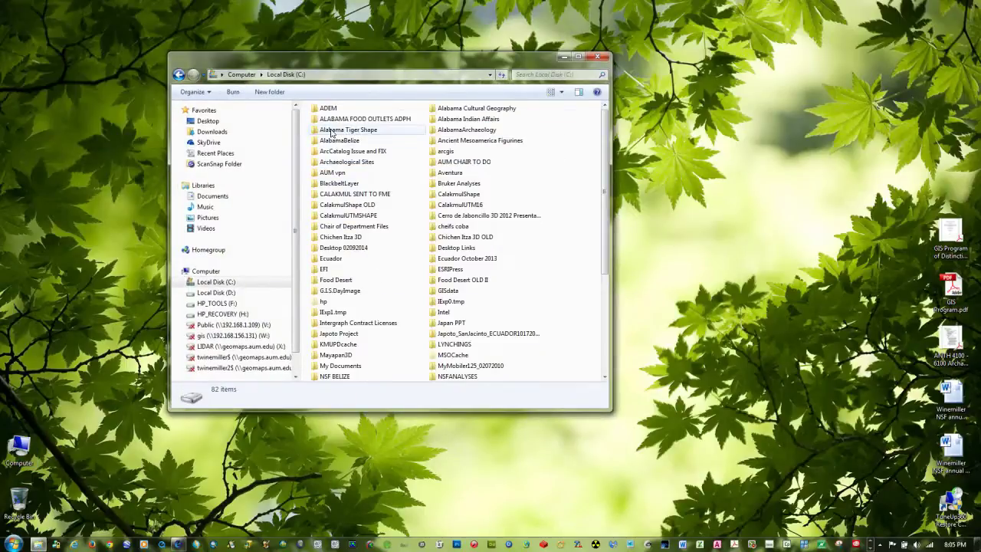
{"action": "double_click", "coordinate": [325, 131]}
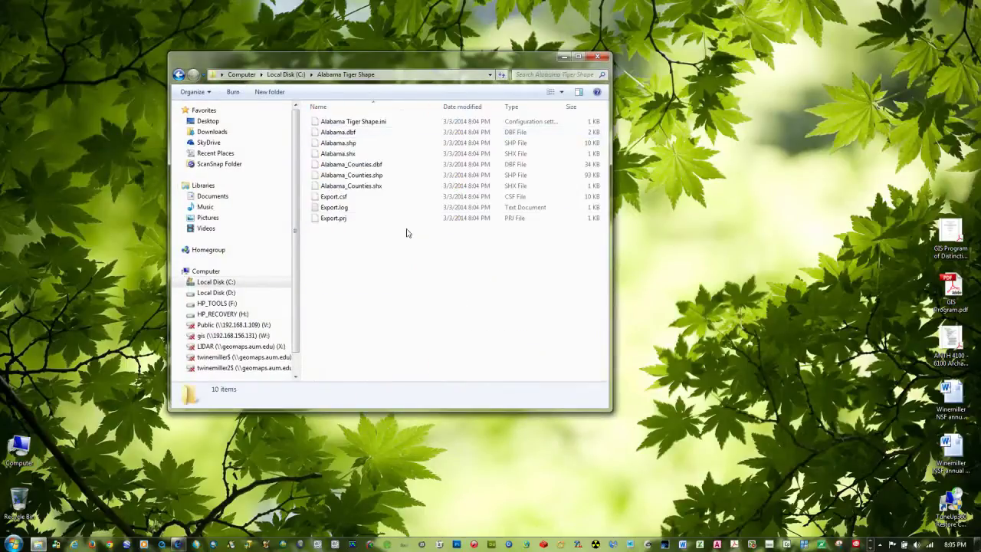
Copy Export.prj from the Alabama Tiger Shape folder to the desktop.
{"action": "right_click", "coordinate": [325, 222]}
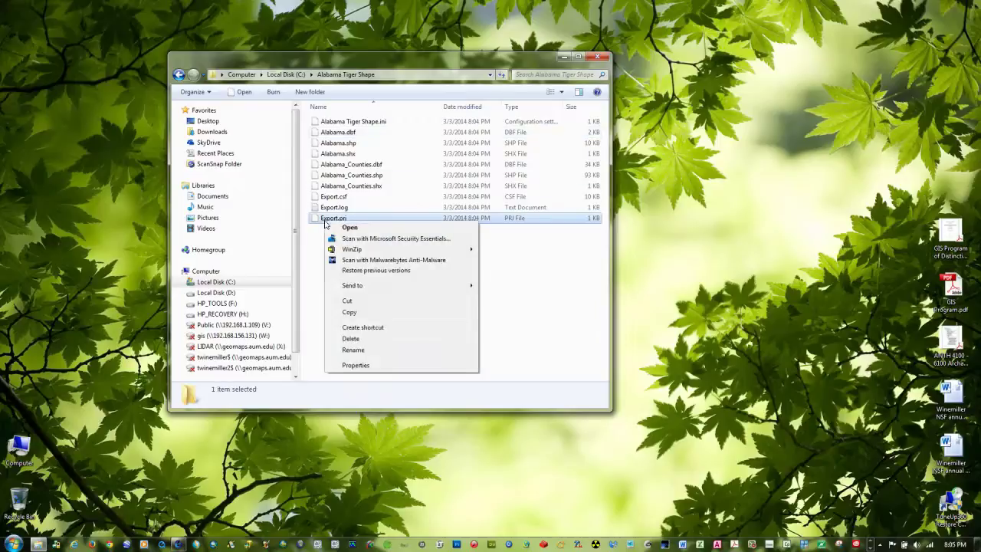
{"action": "left_click", "coordinate": [349, 313]}
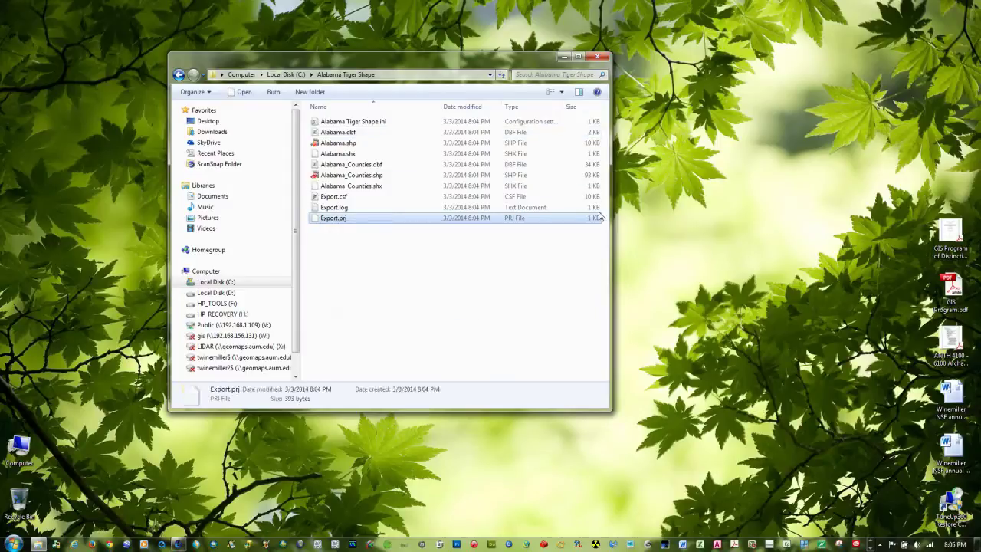
{"action": "left_click", "coordinate": [722, 109]}
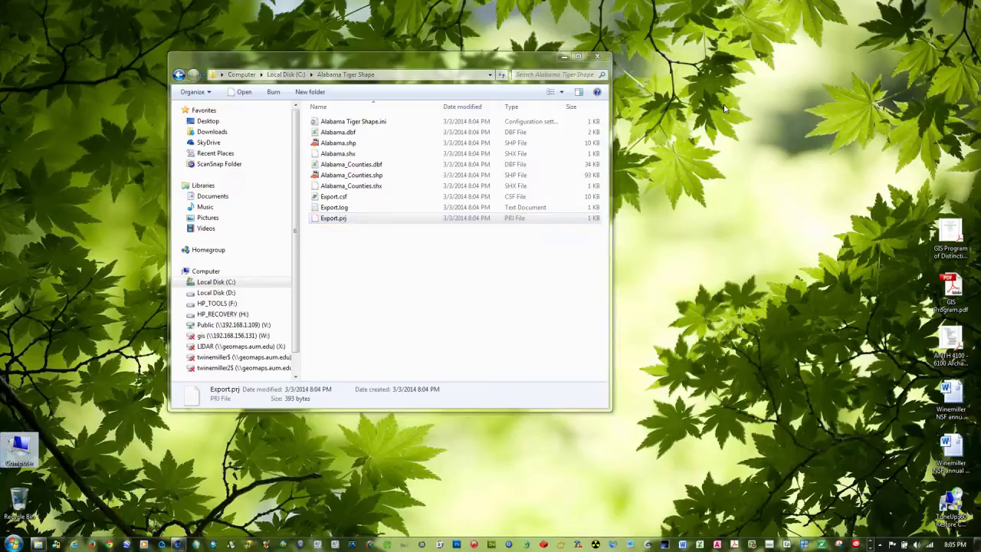
{"action": "right_click", "coordinate": [723, 109]}
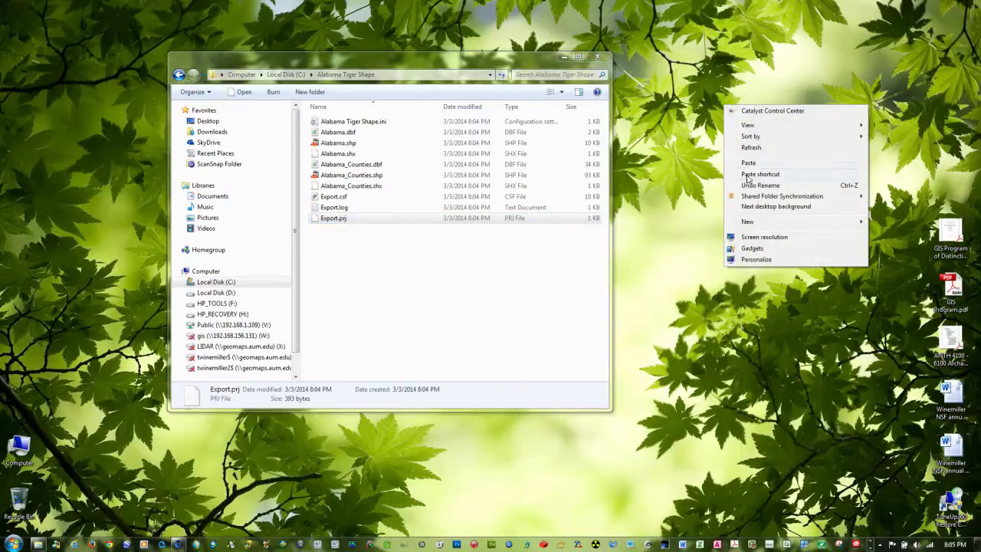
{"action": "left_click", "coordinate": [749, 163]}
Rename the desktop copy of Export.prj as Export.prj.txt.
{"action": "left_click", "coordinate": [726, 89]}
{"action": "left_click_drag", "start_coordinate": [725, 88], "coordinate": [734, 92]}
{"action": "left_click", "coordinate": [732, 88]}
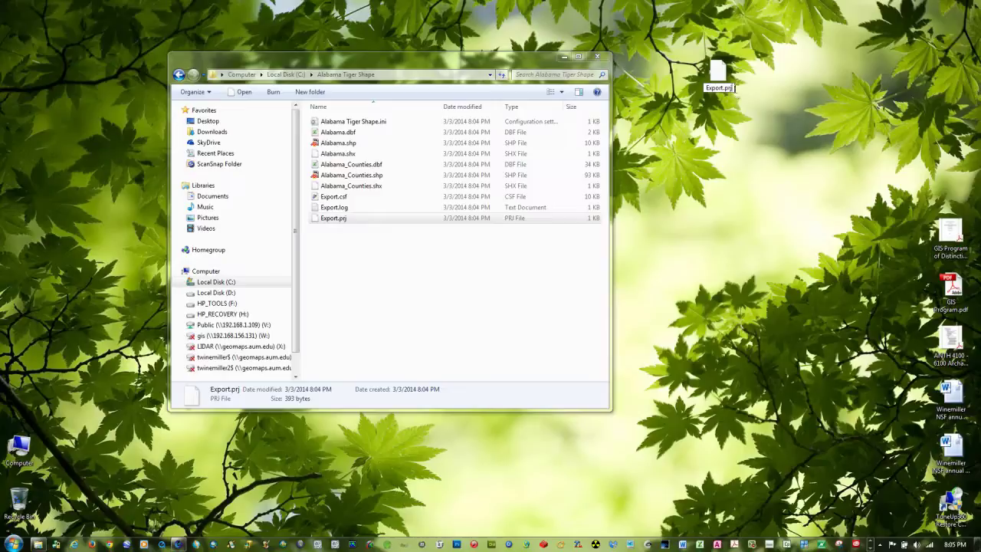
{"action": "type", "text": ".txt"}
{"action": "left_click", "coordinate": [700, 134]}
{"action": "left_click", "coordinate": [534, 278]}
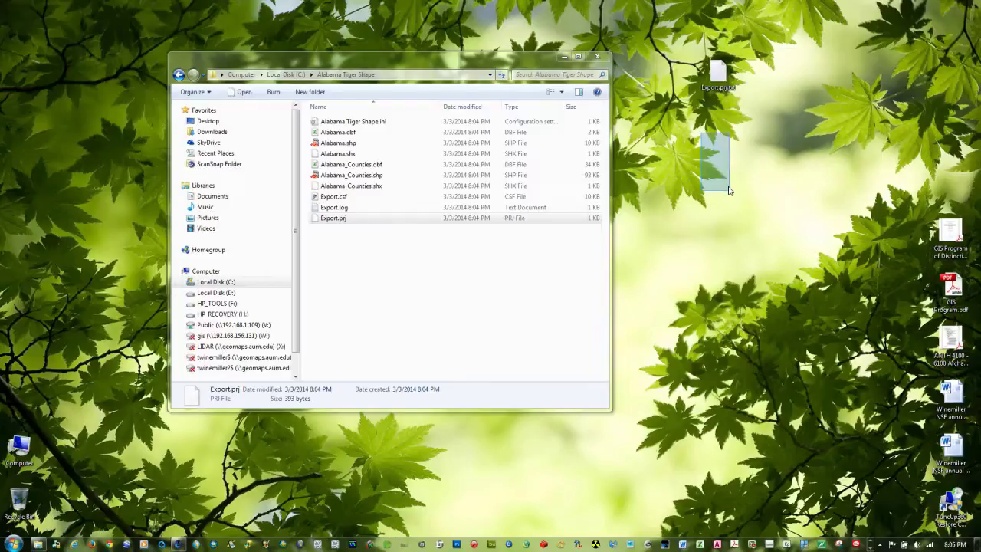
Examine the projection definition in Export.prj.txt in Notepad, and close the file.
{"action": "double_click", "coordinate": [717, 73]}
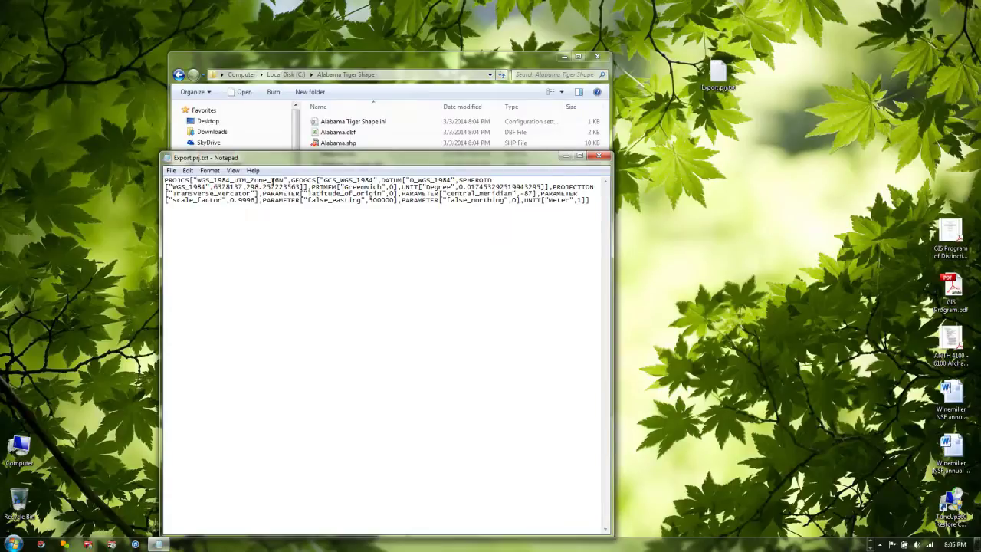
{"action": "left_click", "coordinate": [600, 155]}
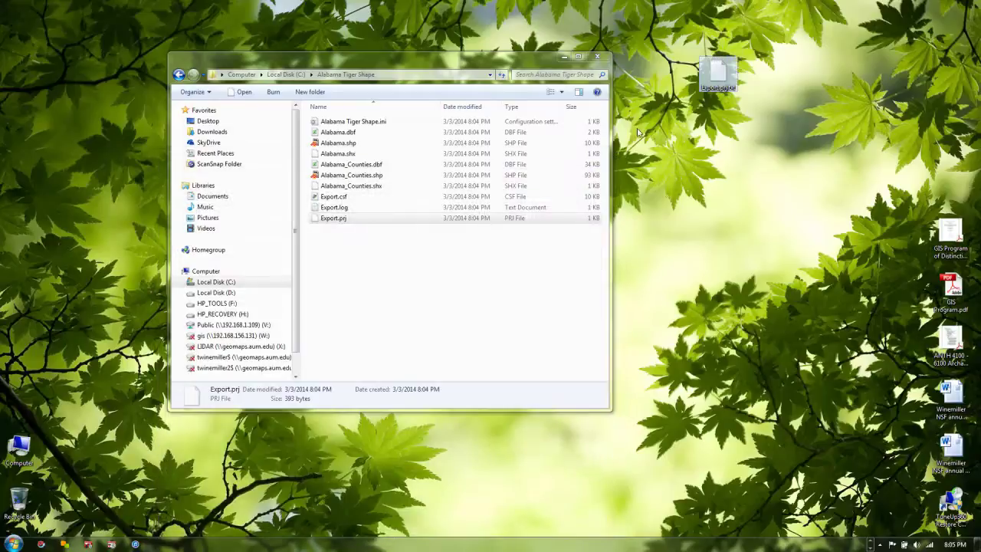
Close the Alabama Tiger Shape folder window and move Export.prj.txt to the head of the desktop icon column.
{"action": "left_click", "coordinate": [580, 274]}
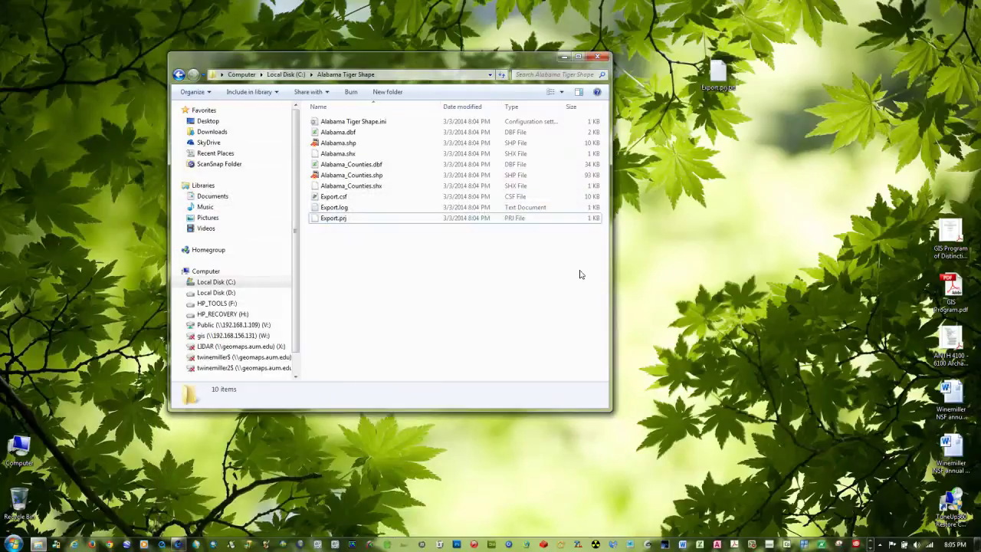
{"action": "left_click", "coordinate": [601, 58]}
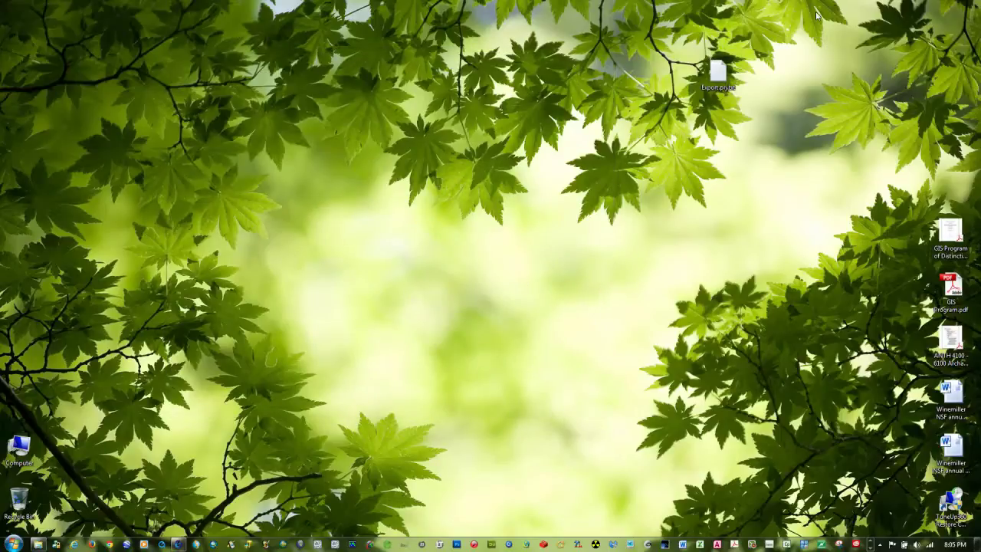
{"action": "left_click_drag", "start_coordinate": [721, 74], "coordinate": [946, 176]}
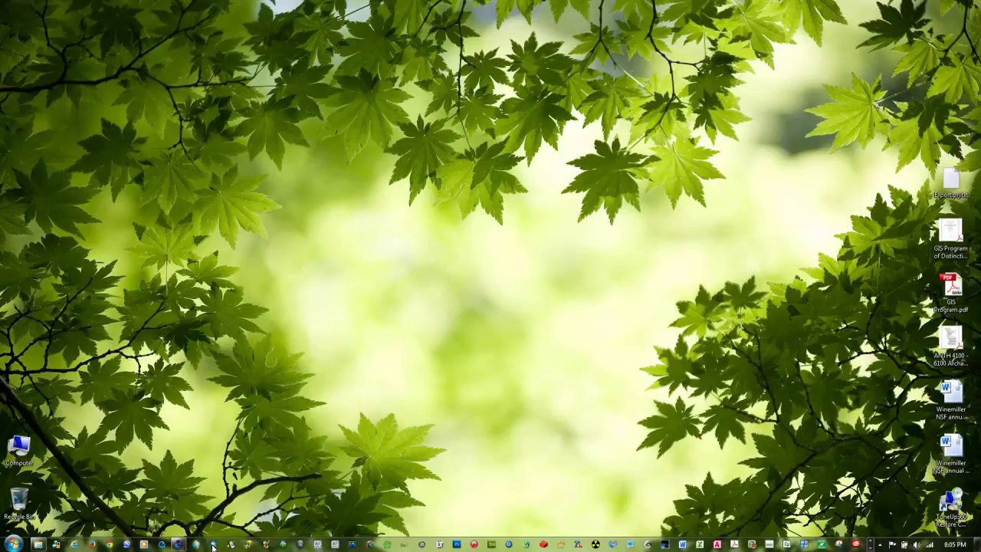
Launch ArcMap and create a new map from the Blank Map template.
{"action": "left_click", "coordinate": [212, 544]}
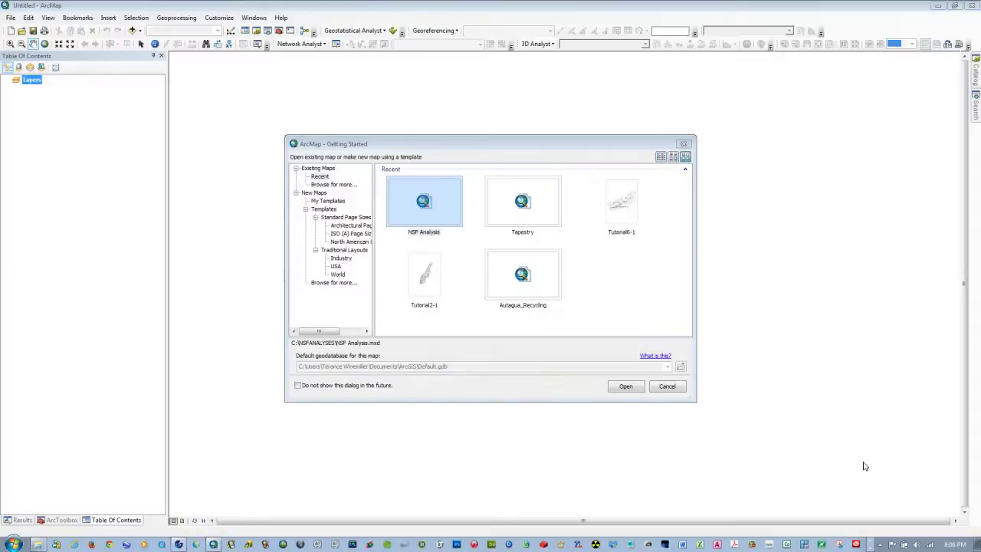
{"action": "left_click", "coordinate": [331, 202]}
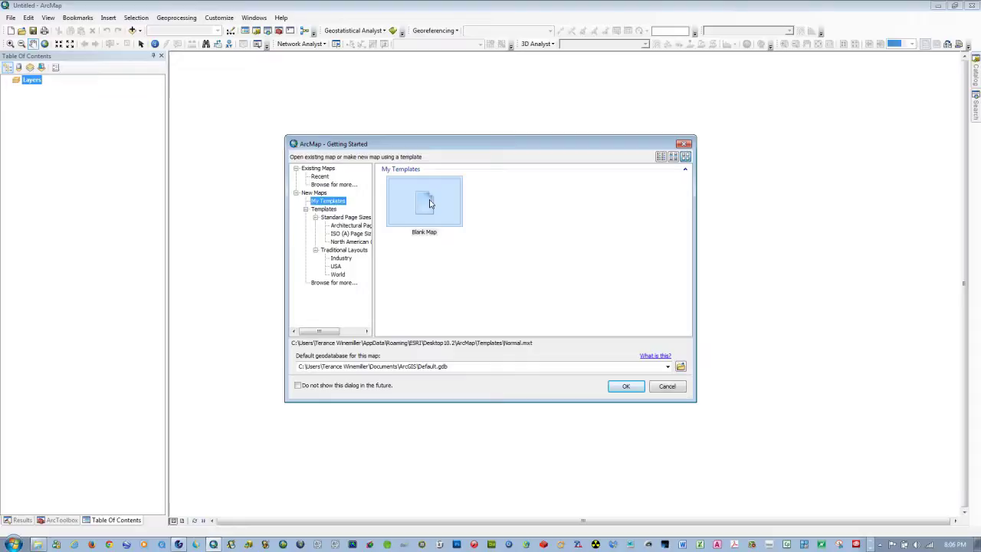
{"action": "left_click", "coordinate": [636, 387]}
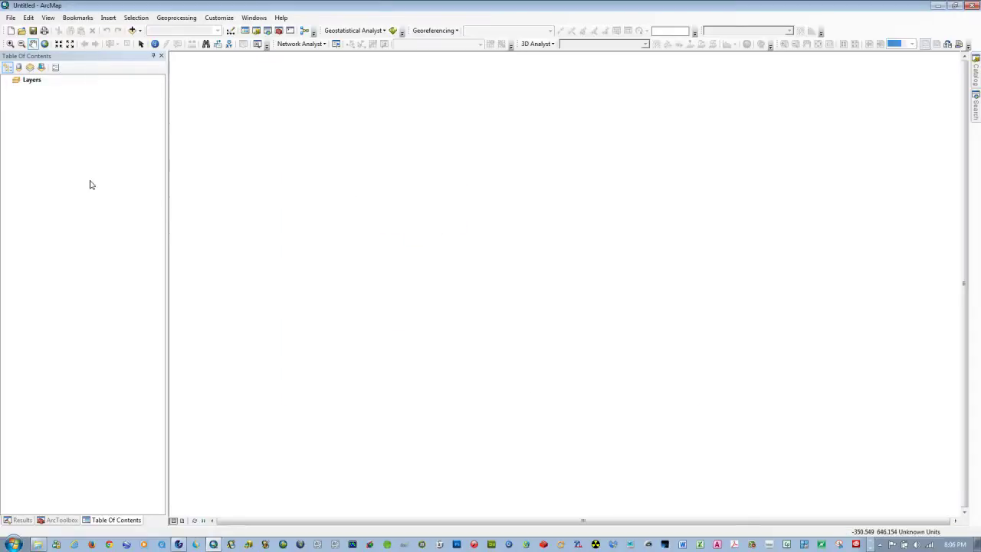
Connect to the C:\Alabama Tiger Shape folder as a data source while adding data to the map.
{"action": "left_click", "coordinate": [133, 30]}
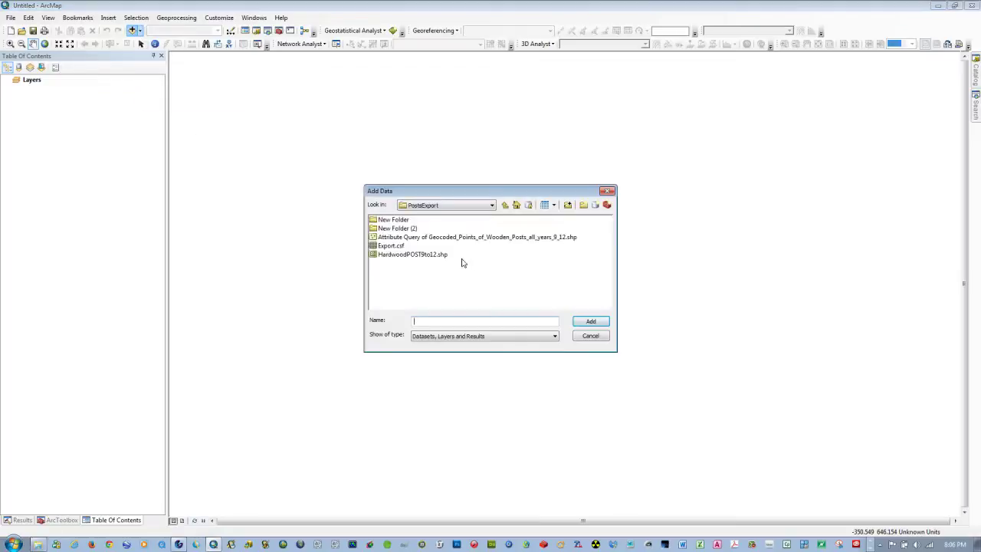
{"action": "left_click", "coordinate": [492, 206]}
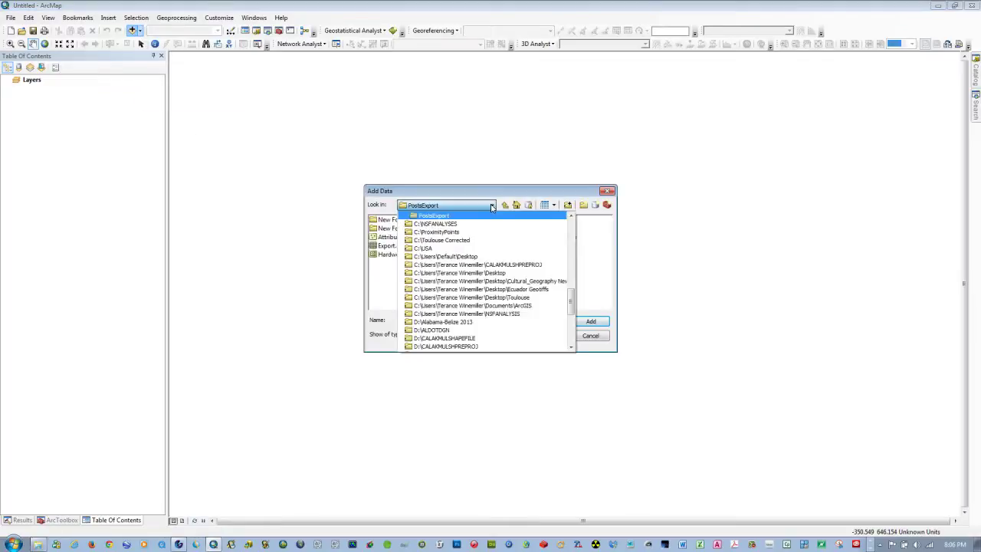
{"action": "left_click", "coordinate": [567, 206]}
{"action": "left_click", "coordinate": [567, 206]}
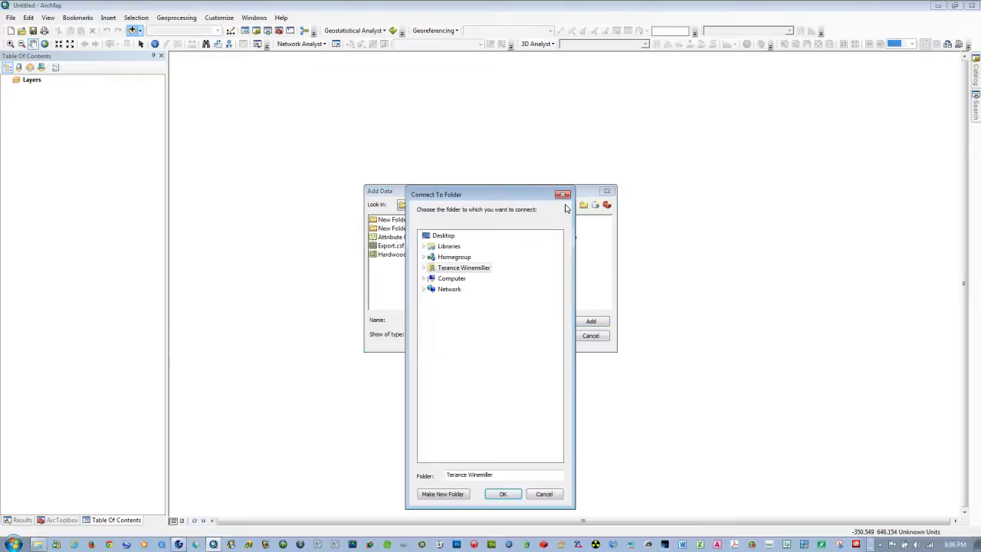
{"action": "left_click", "coordinate": [424, 279]}
{"action": "left_click", "coordinate": [429, 289]}
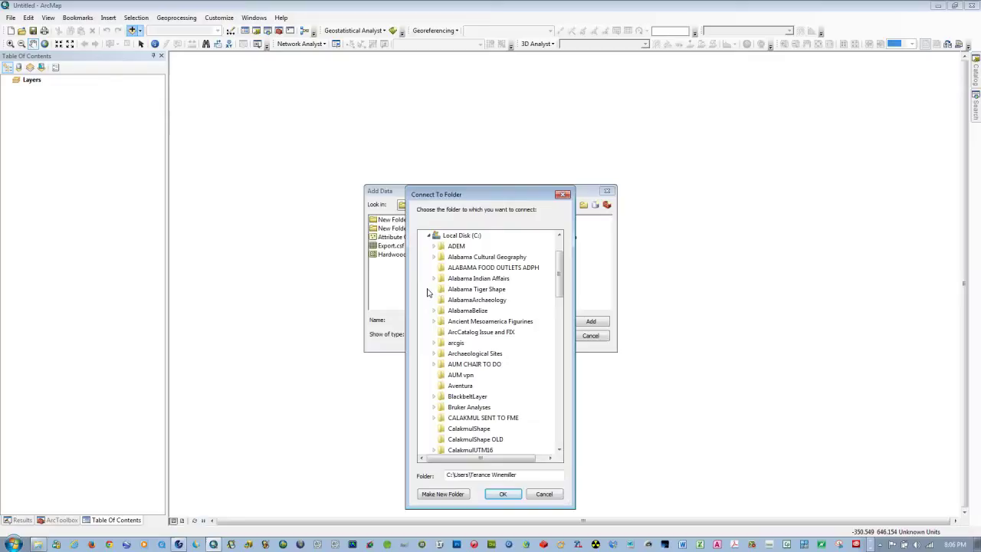
{"action": "left_click", "coordinate": [470, 290]}
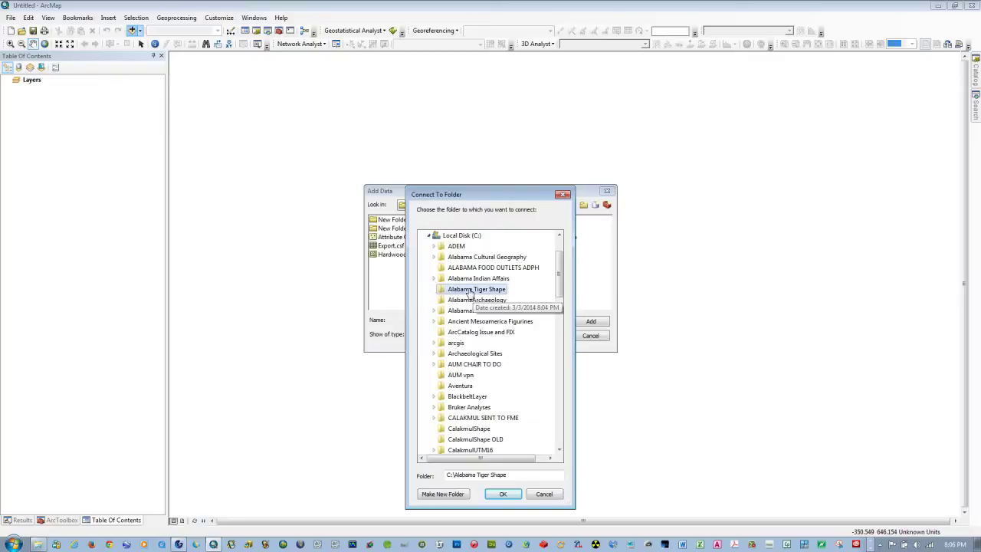
{"action": "left_click", "coordinate": [503, 494]}
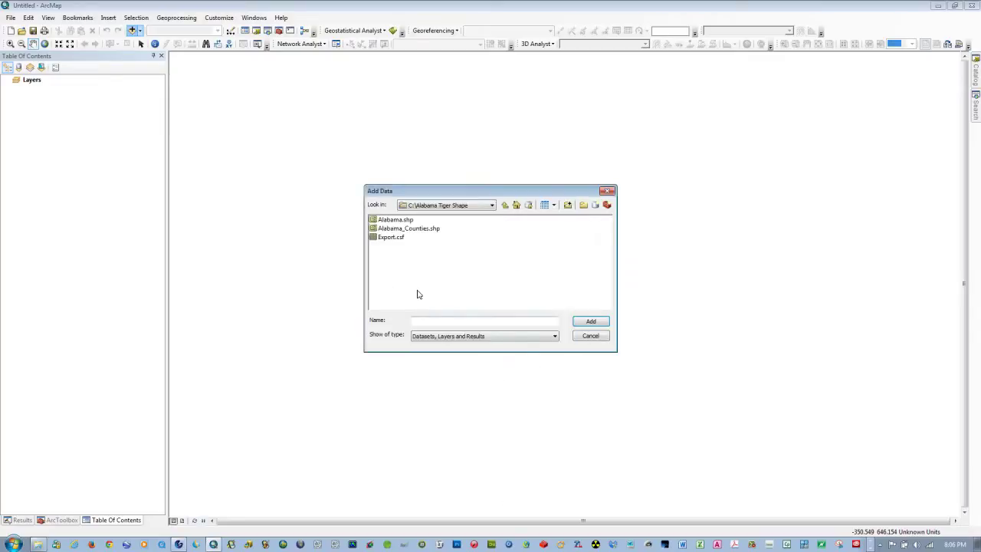
Add the Alabama.shp and Alabama_Counties.shp shapefiles to the map.
{"action": "left_click", "coordinate": [403, 221]}
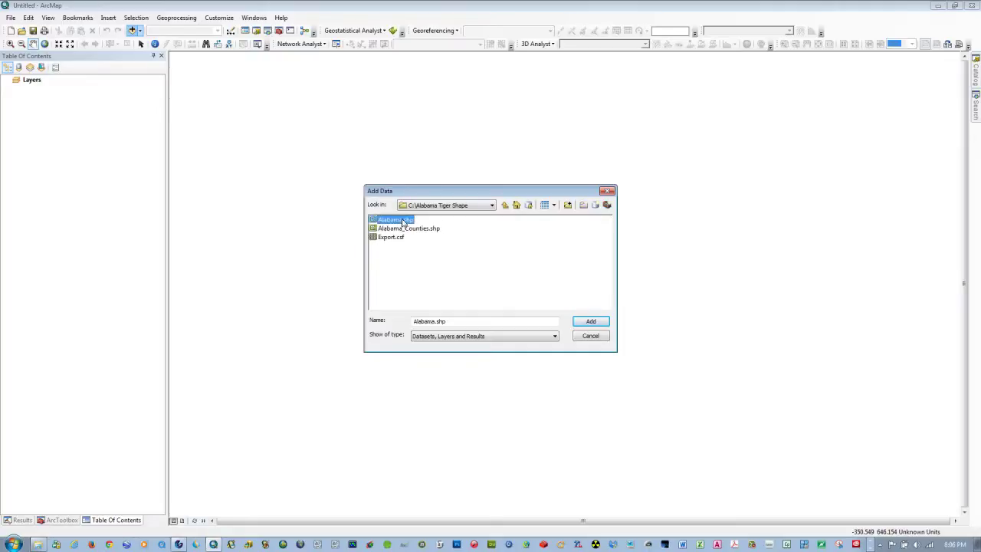
{"action": "left_click", "coordinate": [399, 229], "text": "shift"}
{"action": "left_click", "coordinate": [587, 324]}
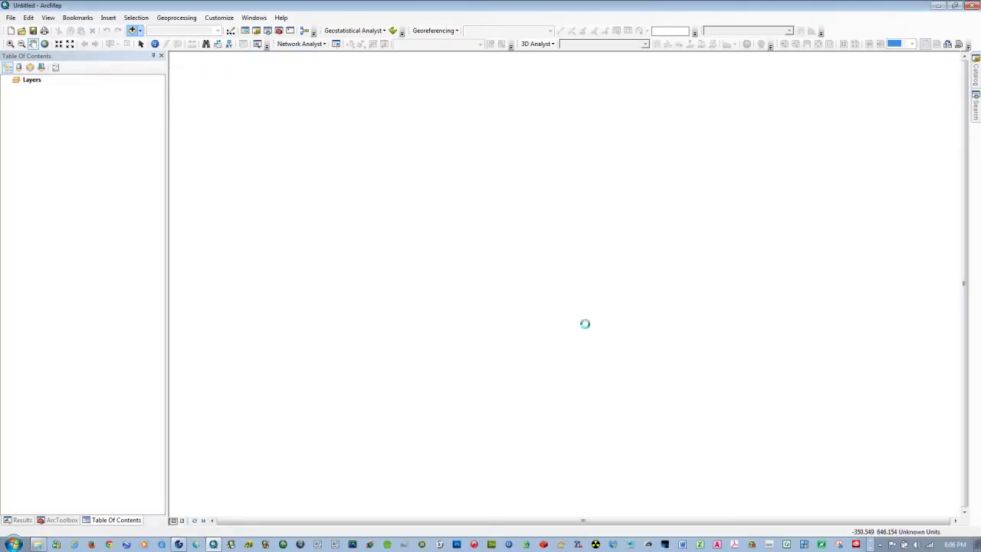
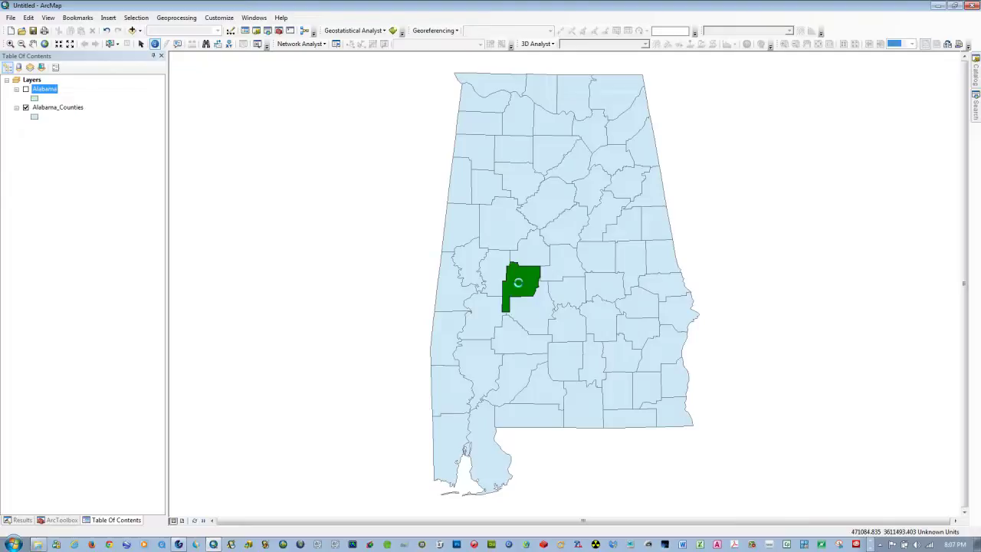
Review the identified county's attributes down to the end of the field list, and close the Identify results.
{"action": "left_click_drag", "start_coordinate": [496, 270], "coordinate": [508, 339]}
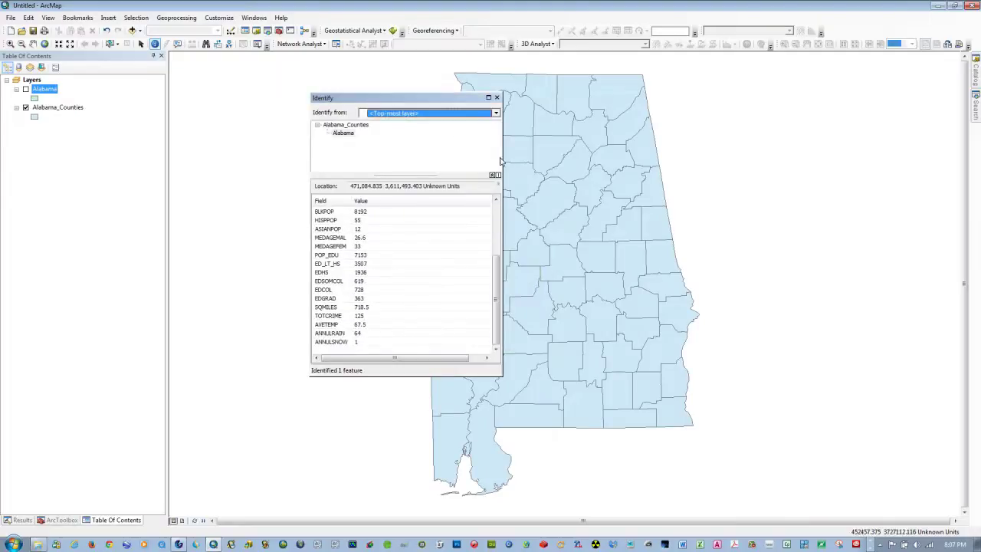
{"action": "left_click", "coordinate": [496, 97]}
{"action": "left_click", "coordinate": [368, 136]}
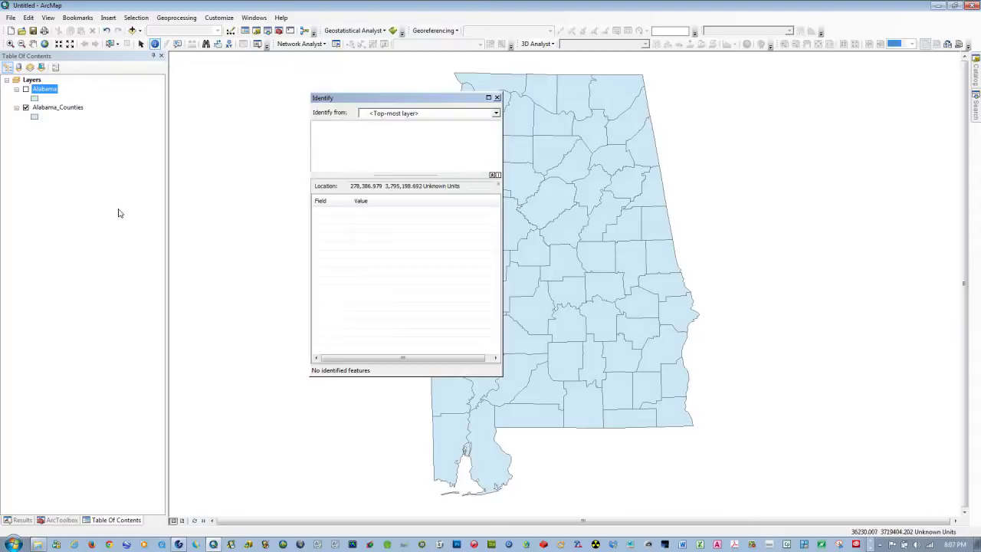
{"action": "left_click", "coordinate": [496, 98]}
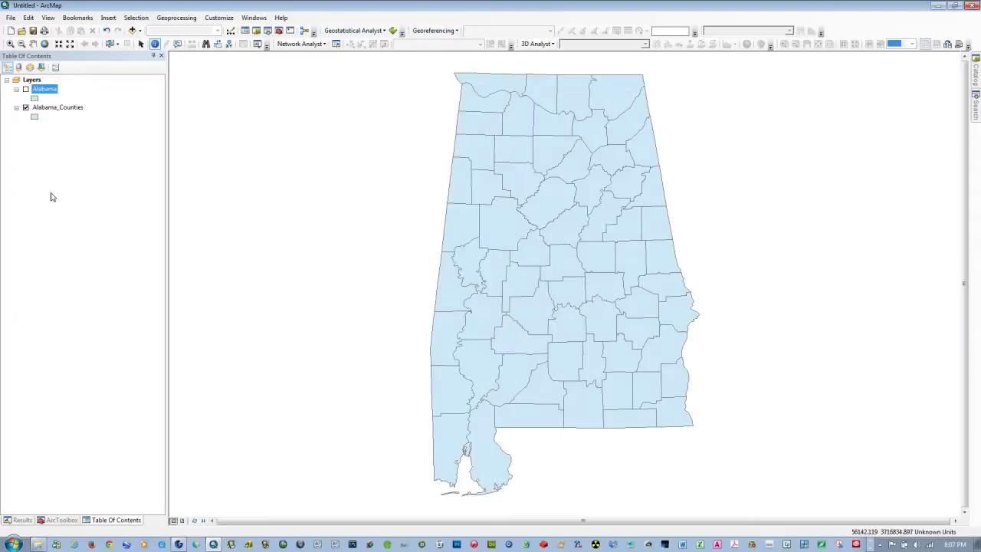
Examine the Alabama_Counties attribute table through to its last columns, and close the table.
{"action": "left_click", "coordinate": [142, 45]}
{"action": "left_click", "coordinate": [46, 109]}
{"action": "right_click", "coordinate": [47, 110]}
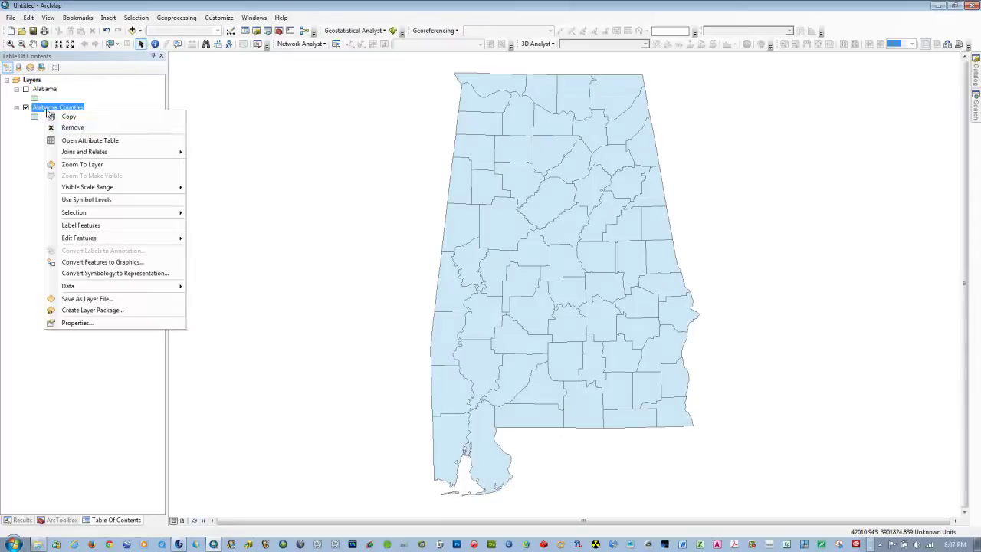
{"action": "left_click", "coordinate": [73, 140]}
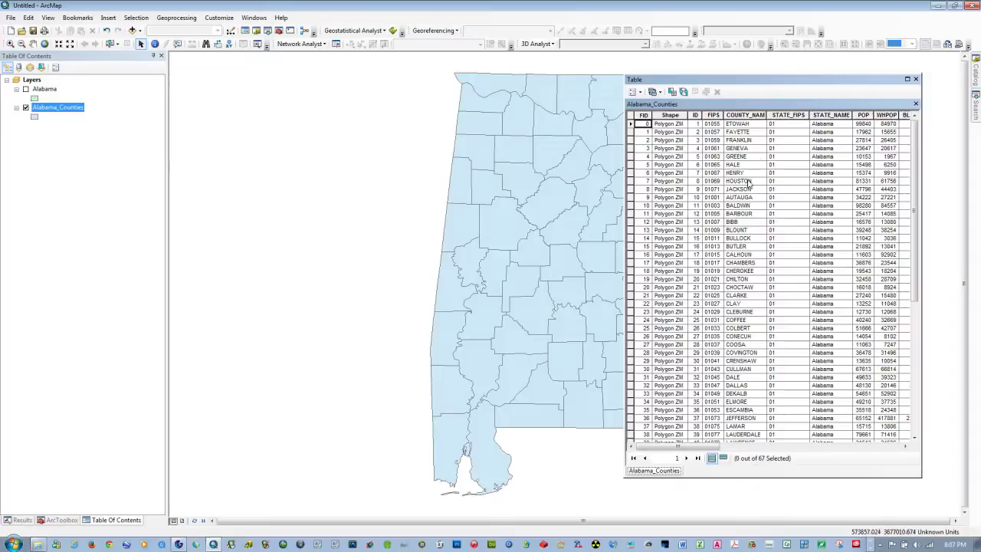
{"action": "left_click_drag", "start_coordinate": [781, 449], "coordinate": [901, 451]}
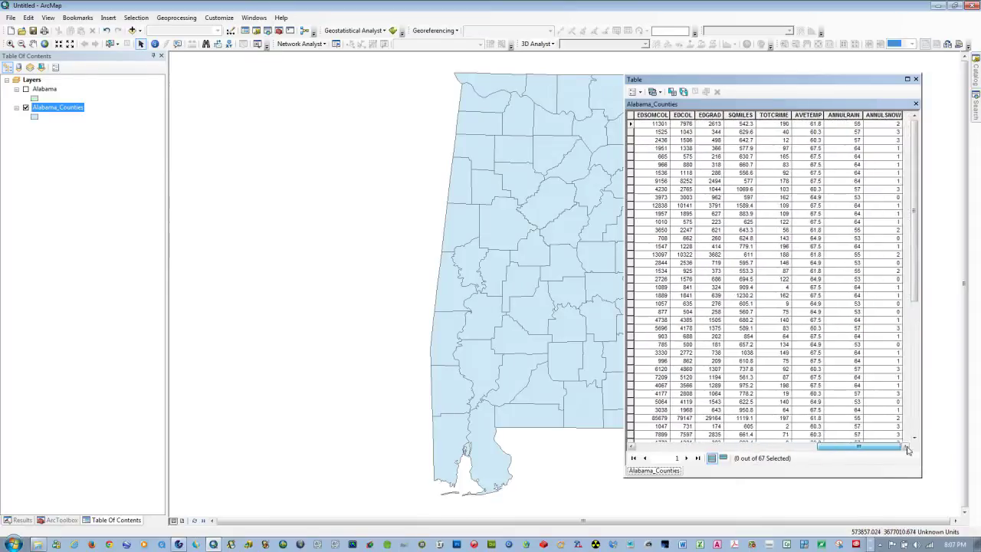
{"action": "left_click", "coordinate": [914, 79]}
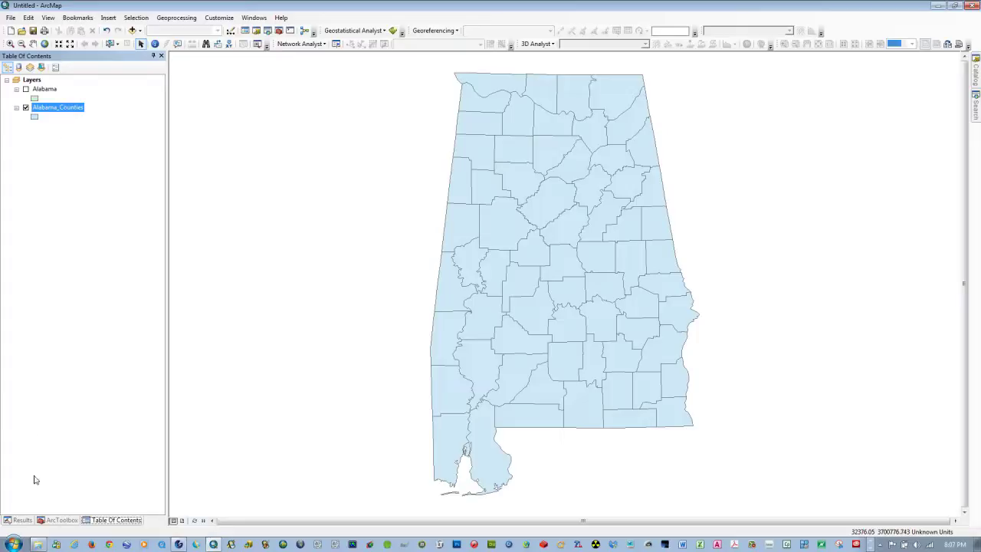
Open the Define Projection tool from the Data Management projection tools and choose the Alabama layer as input.
{"action": "left_click", "coordinate": [54, 520]}
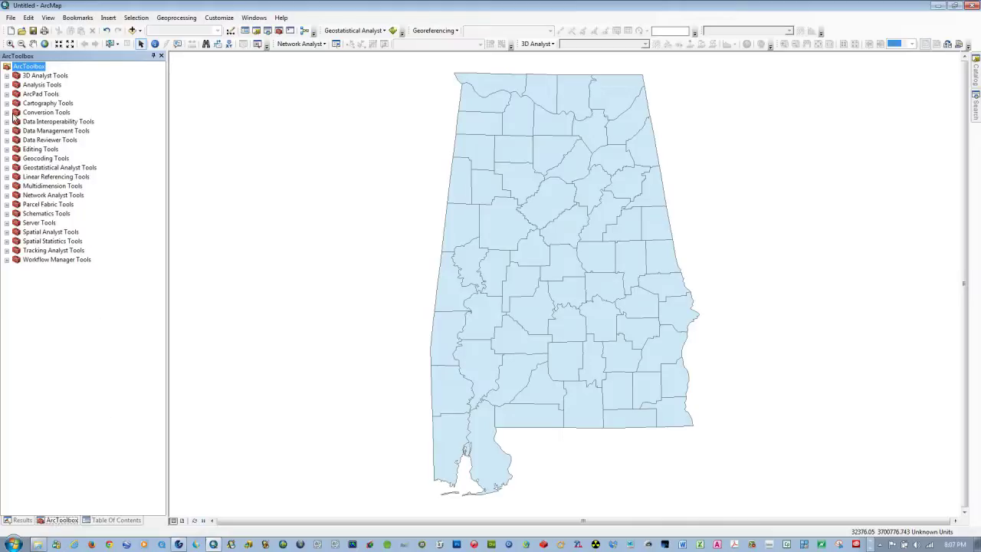
{"action": "left_click", "coordinate": [7, 131]}
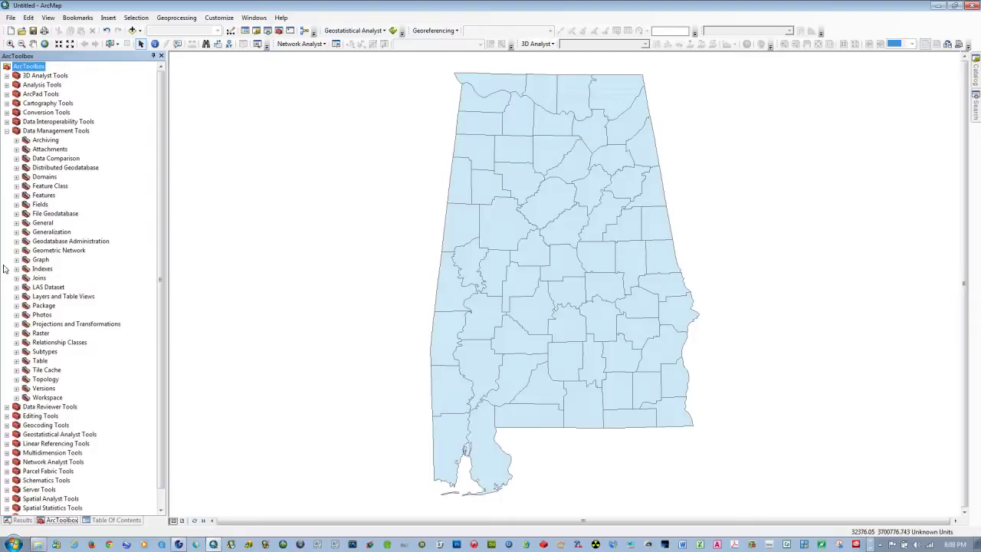
{"action": "left_click", "coordinate": [16, 324]}
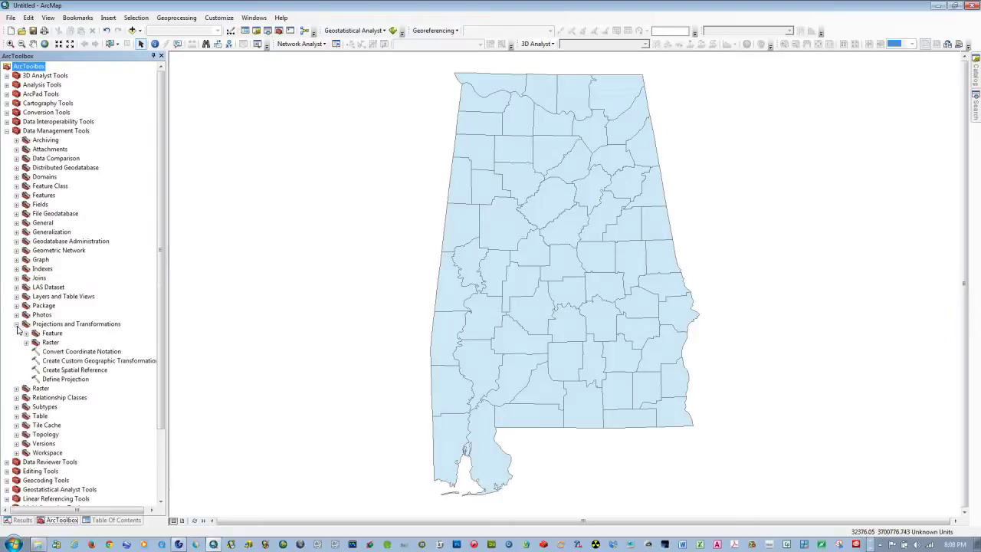
{"action": "left_click", "coordinate": [27, 333]}
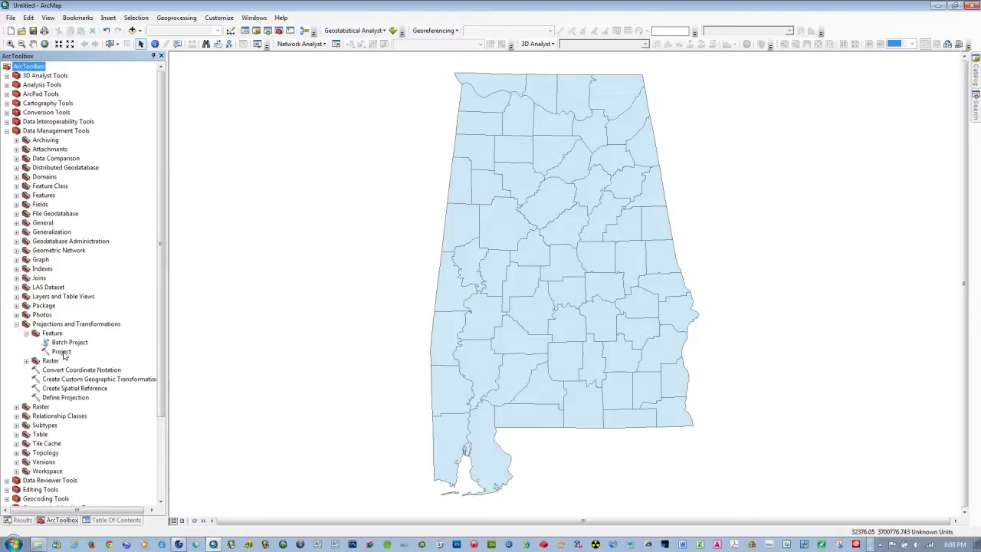
{"action": "left_click", "coordinate": [75, 398]}
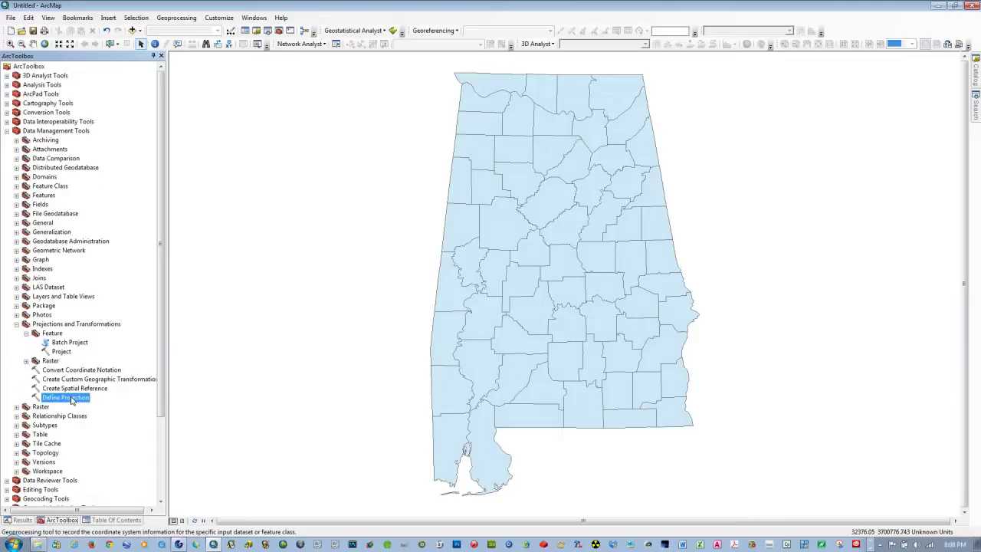
{"action": "double_click", "coordinate": [68, 398]}
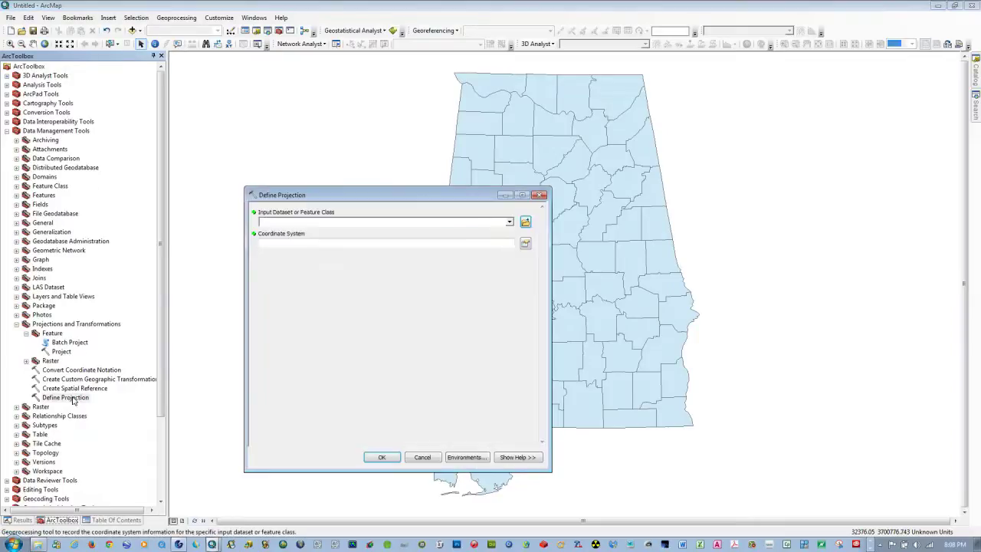
{"action": "left_click", "coordinate": [508, 223]}
{"action": "left_click", "coordinate": [288, 233]}
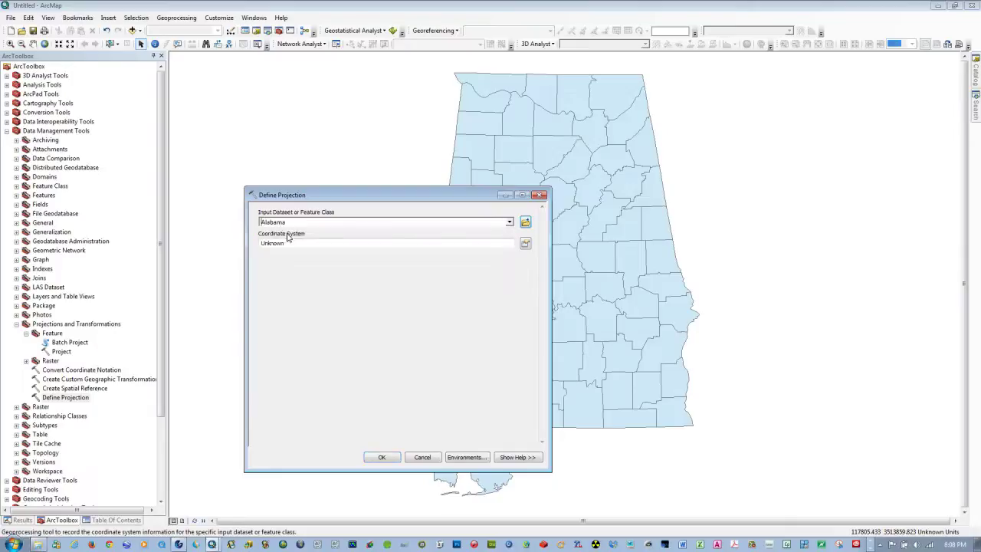
Assign the projected coordinate system WGS 1984 UTM Zone 16N to the Alabama layer and run the tool.
{"action": "left_click", "coordinate": [525, 244]}
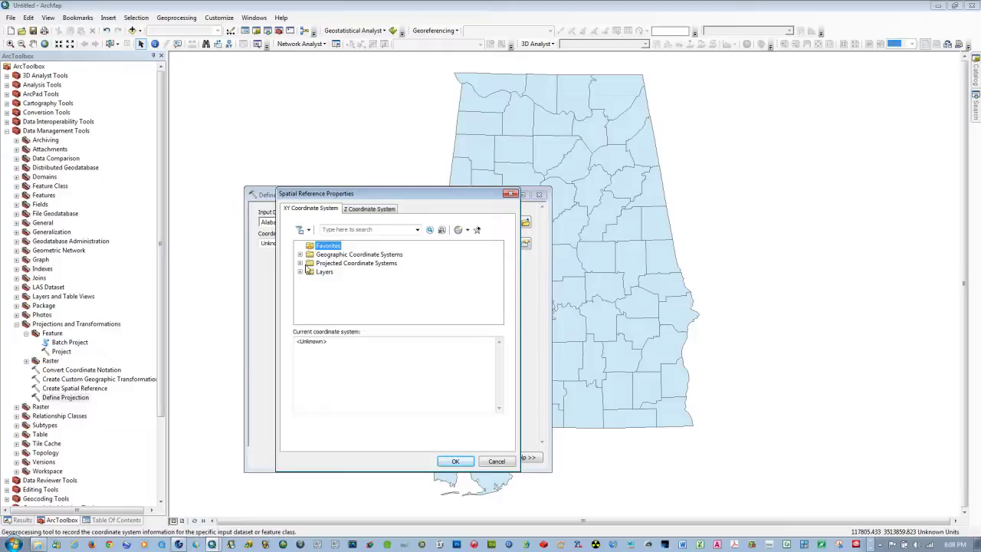
{"action": "left_click", "coordinate": [299, 264]}
{"action": "scroll", "coordinate": [429, 280], "scroll_direction": "down", "scroll_amount": 2}
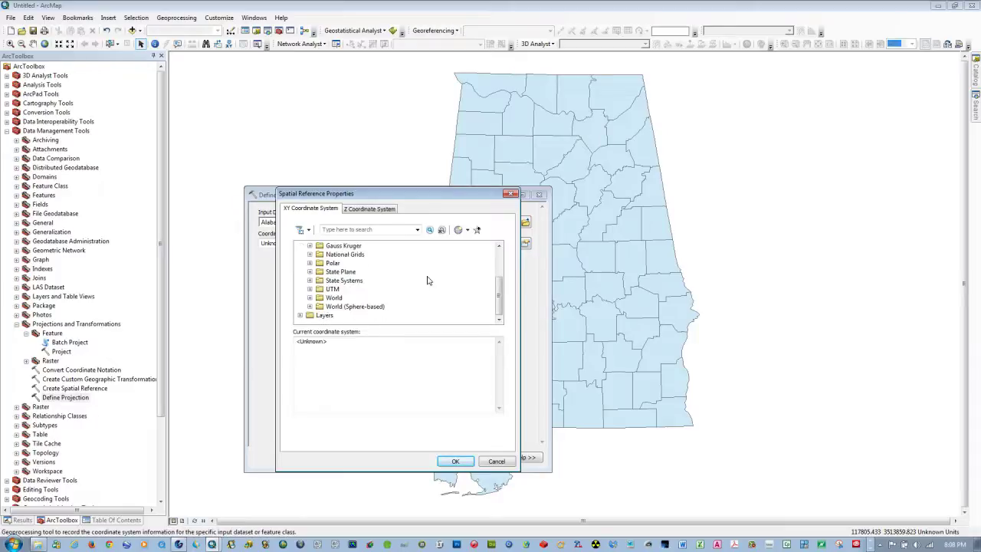
{"action": "left_click", "coordinate": [309, 289]}
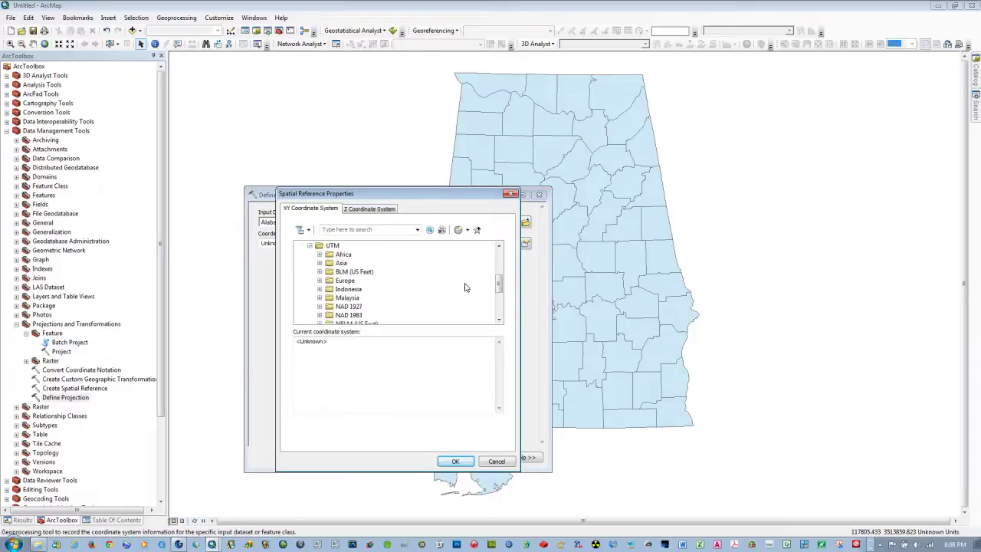
{"action": "scroll", "coordinate": [464, 288], "scroll_direction": "down", "scroll_amount": 3}
{"action": "left_click", "coordinate": [319, 298]}
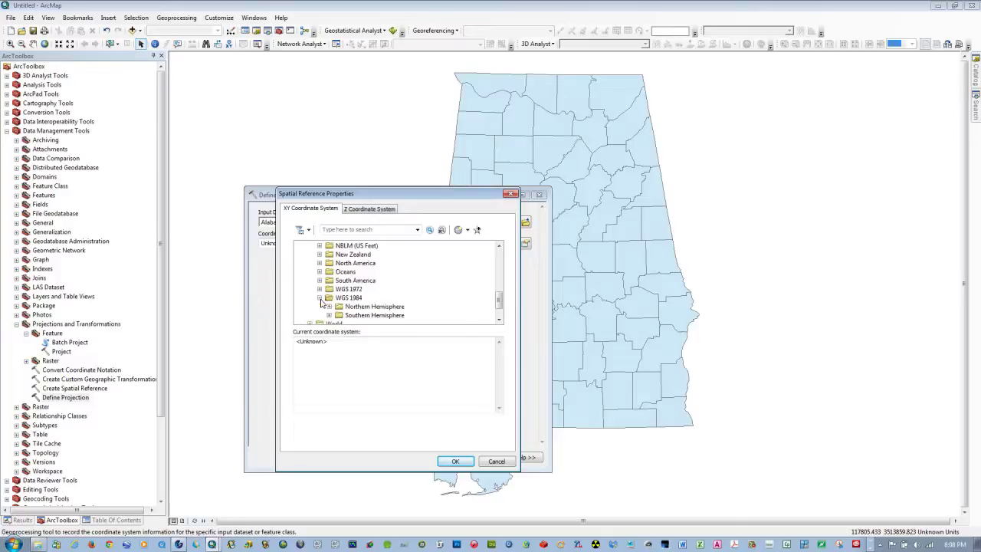
{"action": "left_click", "coordinate": [328, 306]}
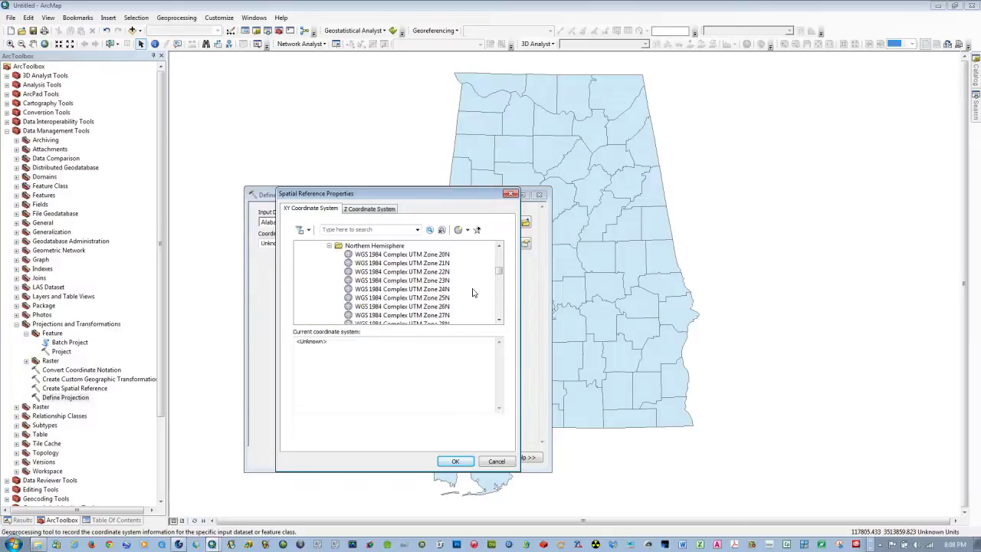
{"action": "scroll", "coordinate": [477, 297], "scroll_direction": "down", "scroll_amount": 10}
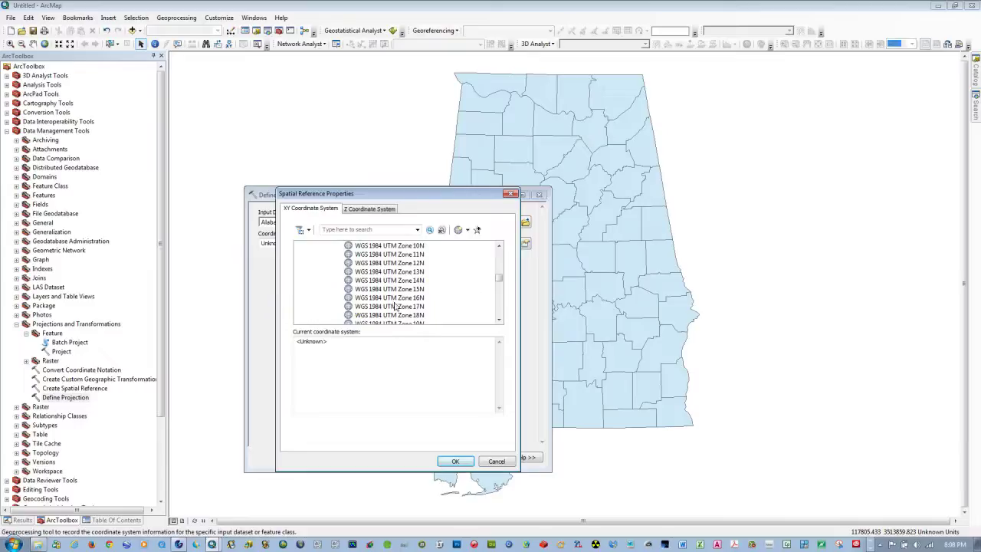
{"action": "left_click", "coordinate": [373, 297]}
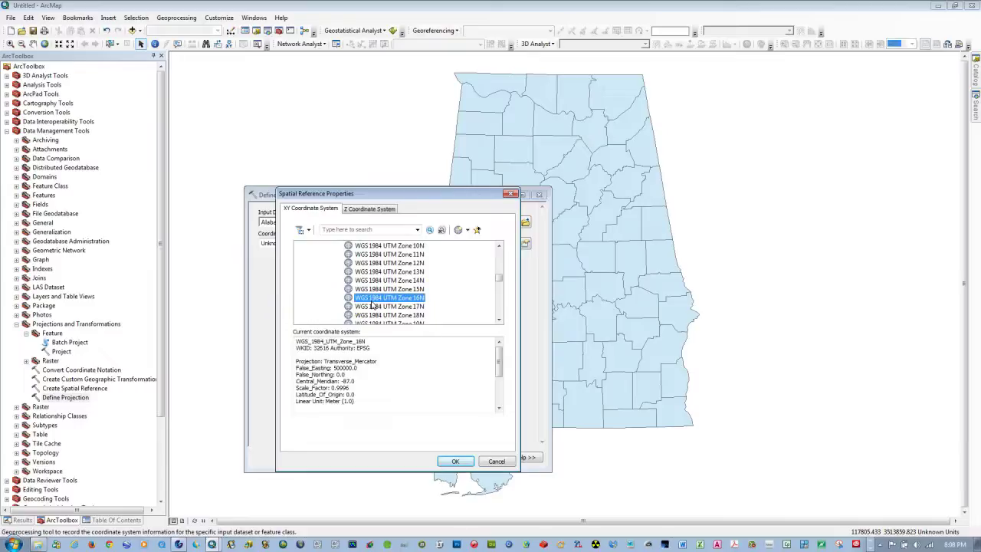
{"action": "left_click", "coordinate": [455, 460]}
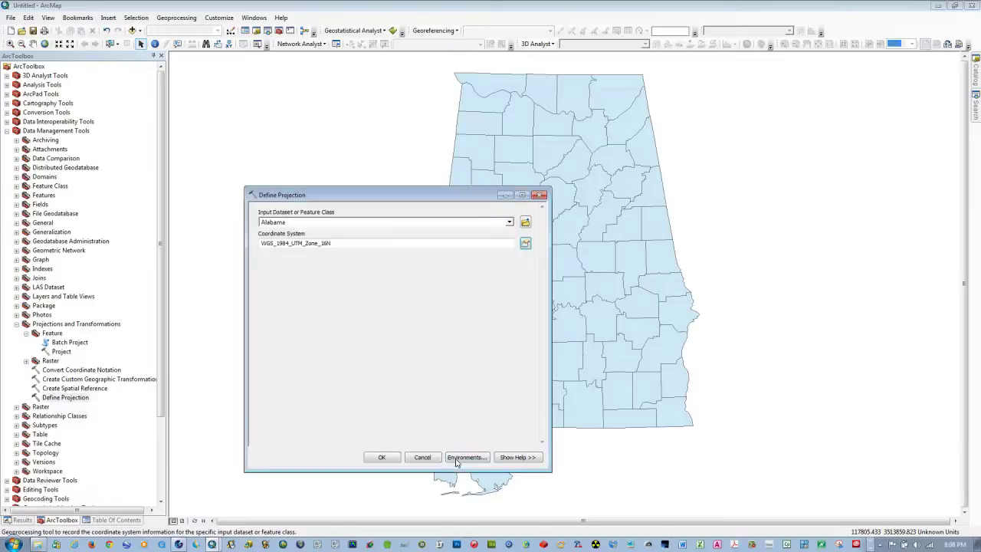
{"action": "left_click", "coordinate": [382, 456]}
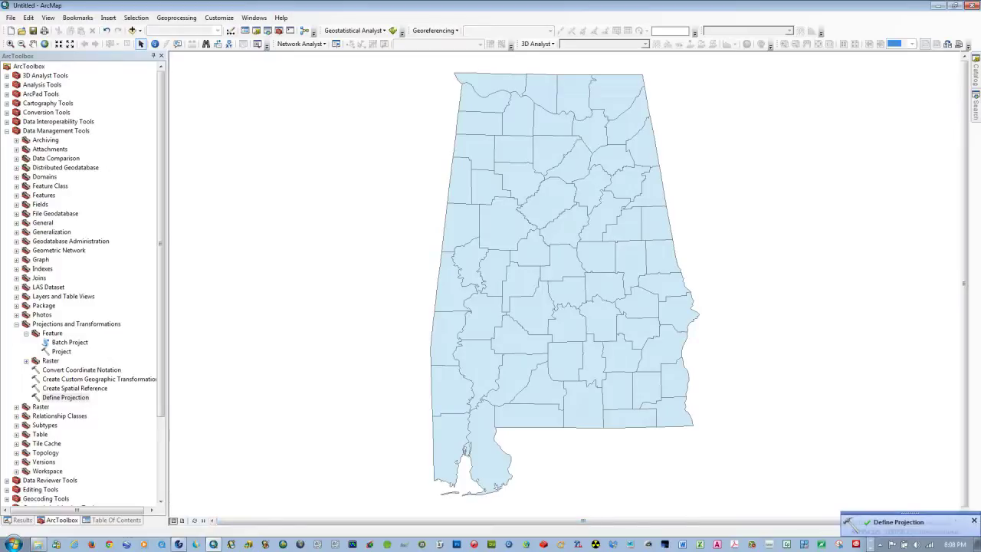
{"action": "left_click", "coordinate": [974, 521]}
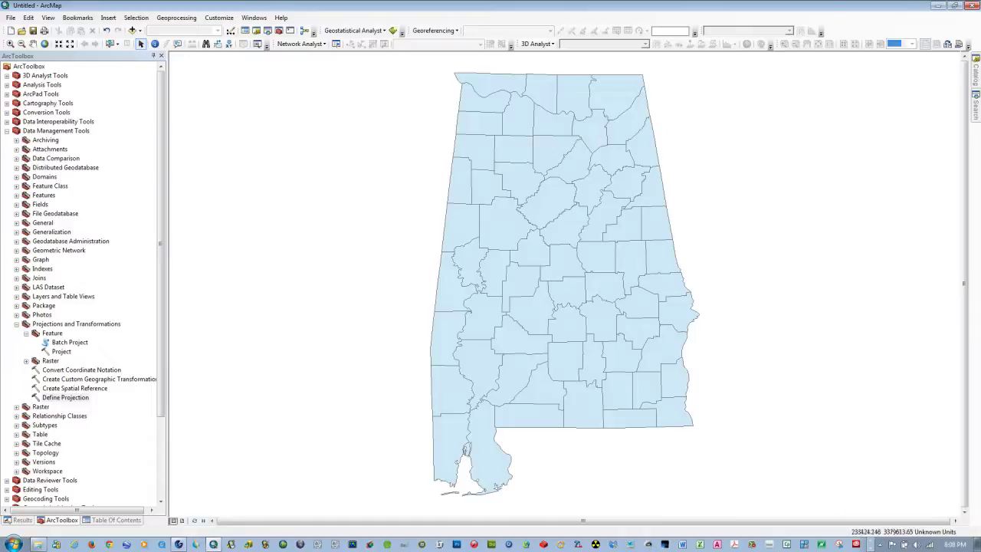
Open the Define Projection tool again and choose the Alabama_Counties layer as input.
{"action": "double_click", "coordinate": [63, 397]}
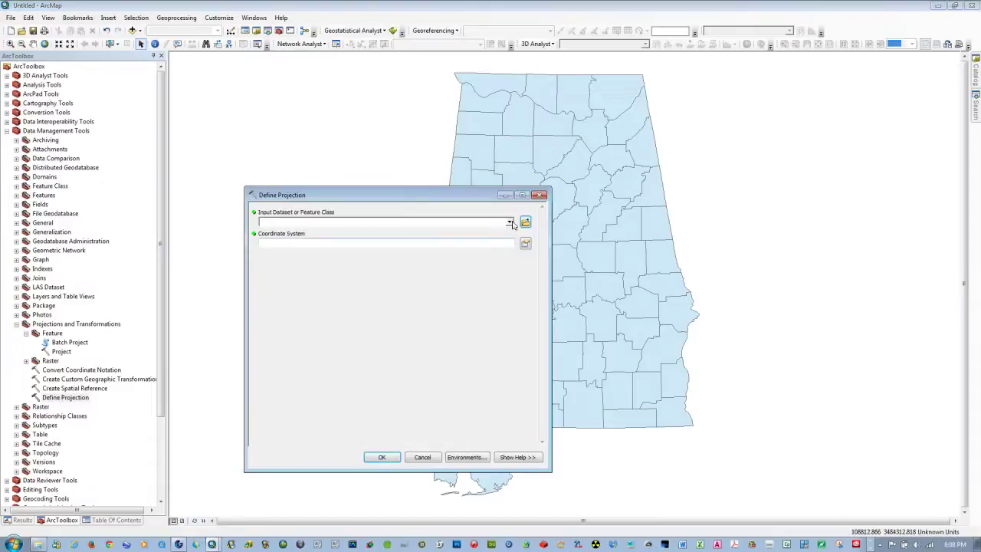
{"action": "left_click", "coordinate": [509, 223]}
{"action": "left_click", "coordinate": [318, 243]}
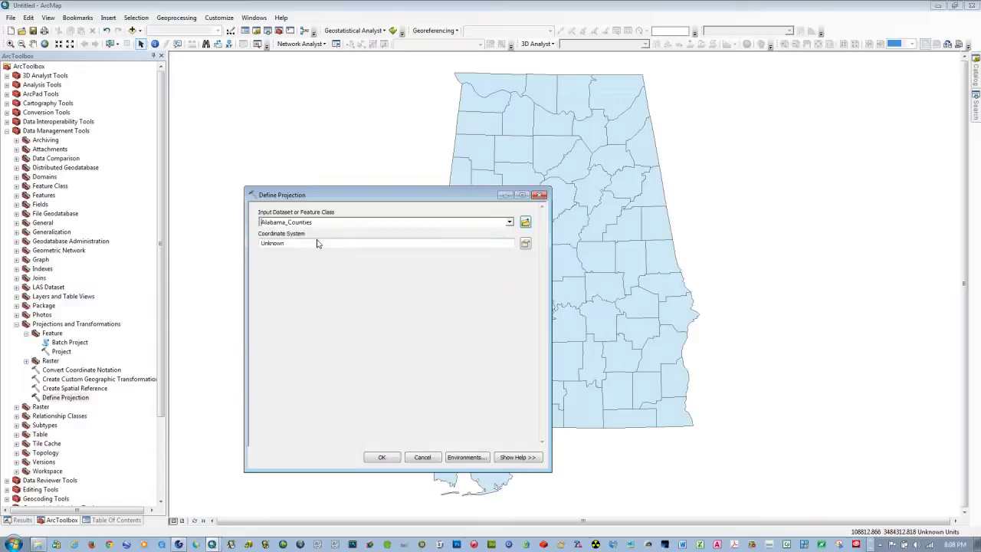
Assign the projected coordinate system WGS 1984 UTM Zone 16N to the Alabama_Counties layer and run the tool.
{"action": "left_click", "coordinate": [525, 243]}
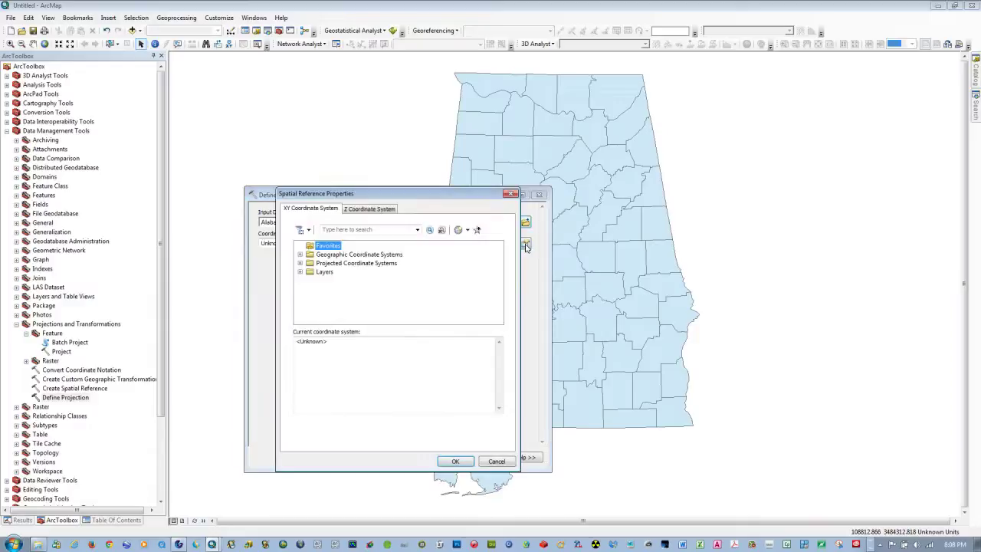
{"action": "left_click", "coordinate": [299, 263]}
{"action": "scroll", "coordinate": [305, 285], "scroll_direction": "down", "scroll_amount": 2}
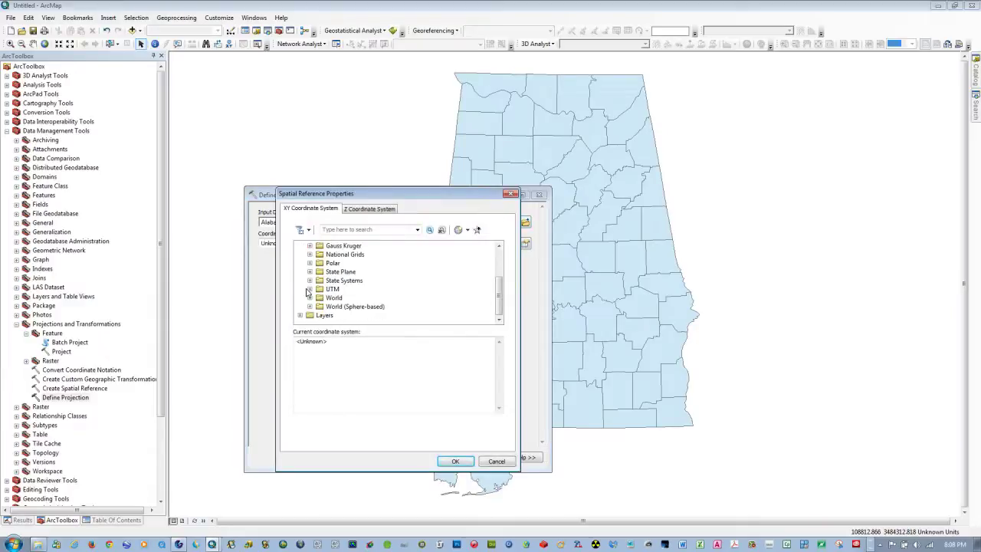
{"action": "left_click", "coordinate": [310, 289]}
{"action": "scroll", "coordinate": [313, 292], "scroll_direction": "down", "scroll_amount": 2}
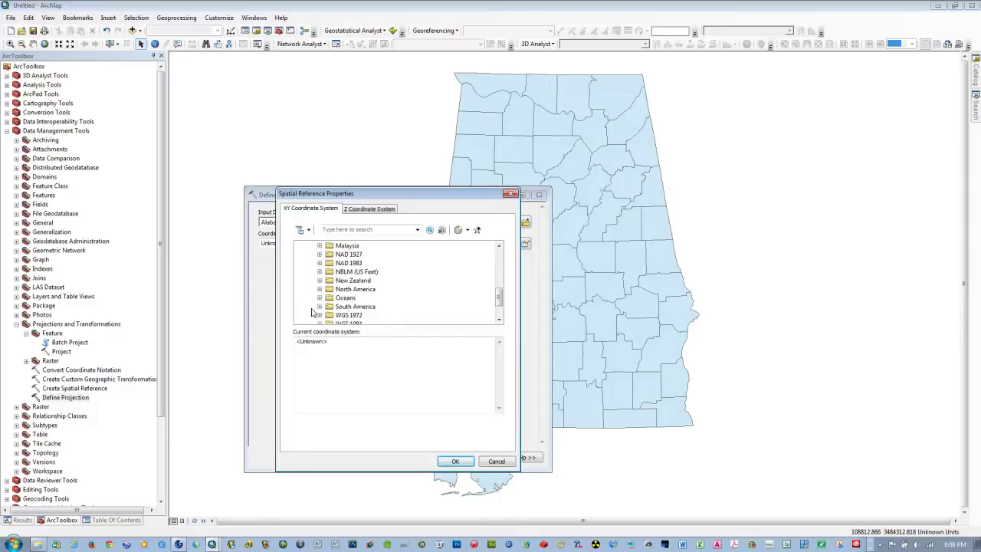
{"action": "scroll", "coordinate": [313, 312], "scroll_direction": "down", "scroll_amount": 2}
{"action": "left_click", "coordinate": [319, 289]}
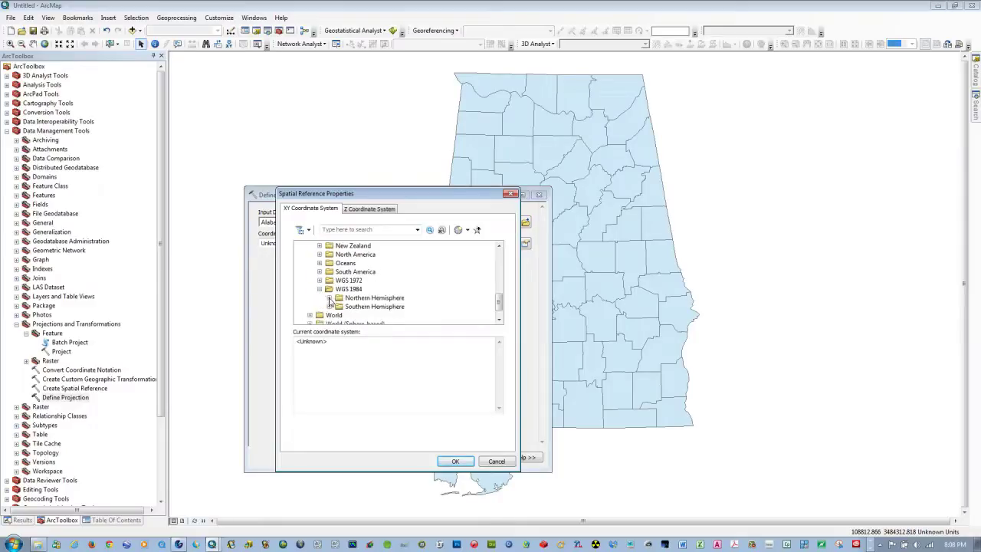
{"action": "left_click", "coordinate": [329, 298]}
{"action": "scroll", "coordinate": [388, 307], "scroll_direction": "down", "scroll_amount": 3}
{"action": "scroll", "coordinate": [390, 316], "scroll_direction": "down", "scroll_amount": 1}
{"action": "left_click", "coordinate": [380, 297]}
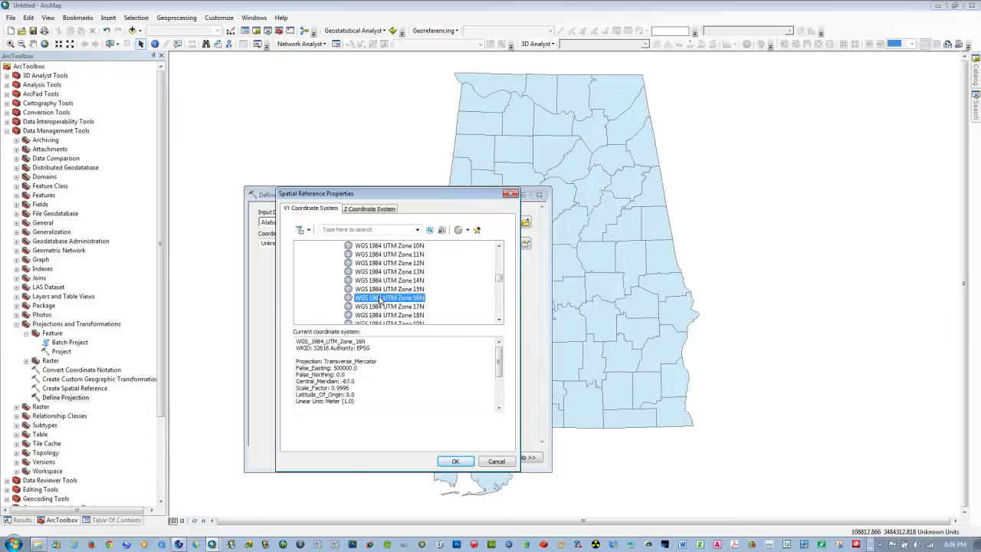
{"action": "left_click", "coordinate": [455, 460]}
{"action": "left_click", "coordinate": [385, 458]}
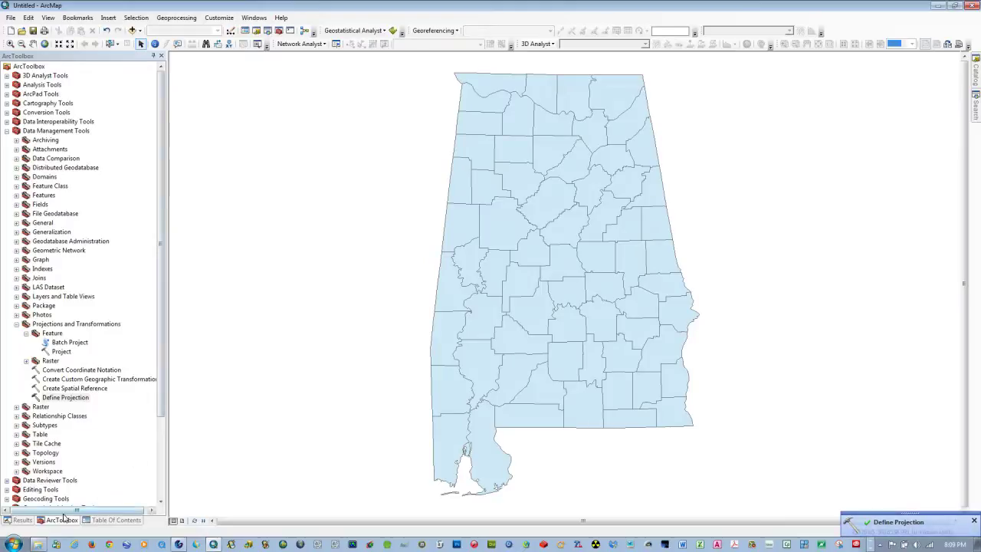
Check the coordinate system details in the source information of the Alabama_Counties layer properties, and close the properties.
{"action": "left_click", "coordinate": [95, 524]}
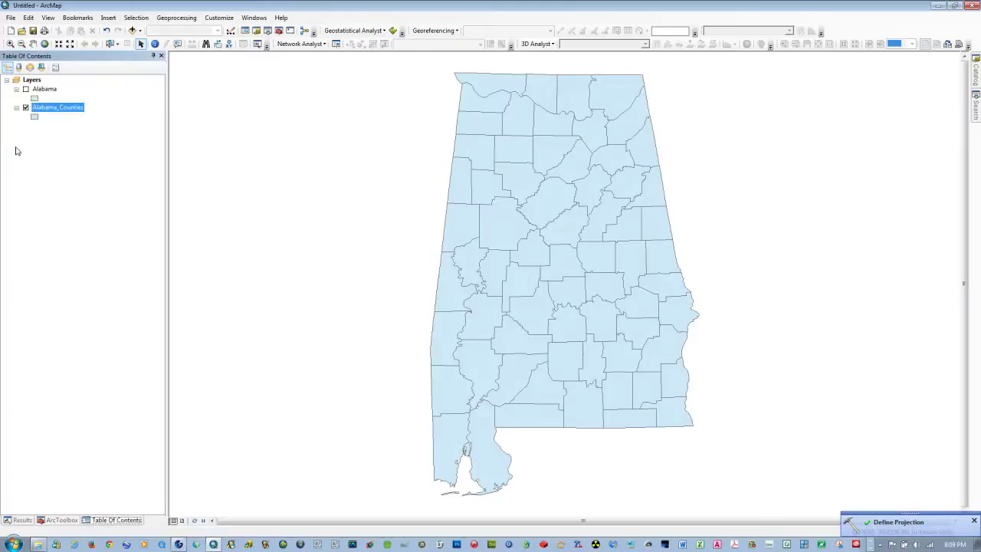
{"action": "right_click", "coordinate": [54, 109]}
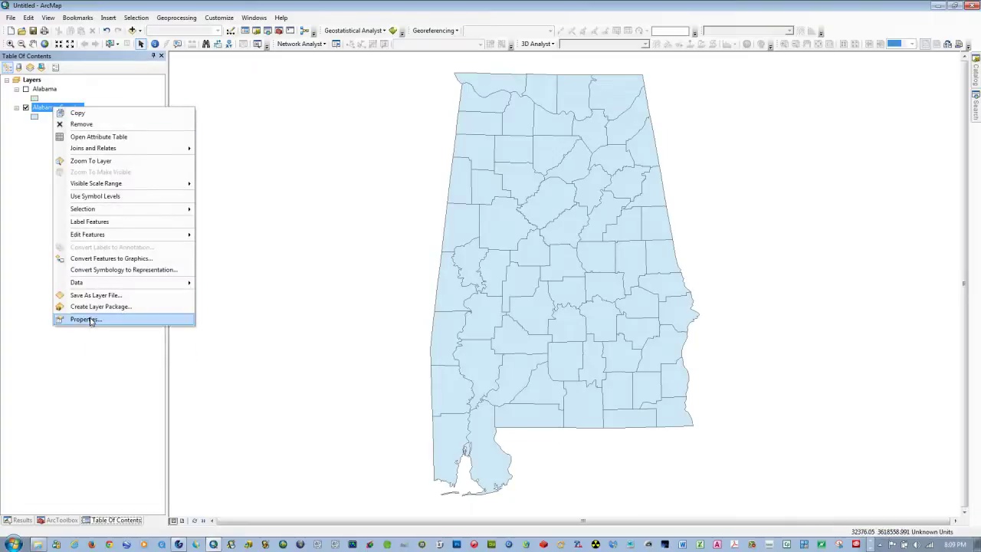
{"action": "left_click", "coordinate": [84, 319]}
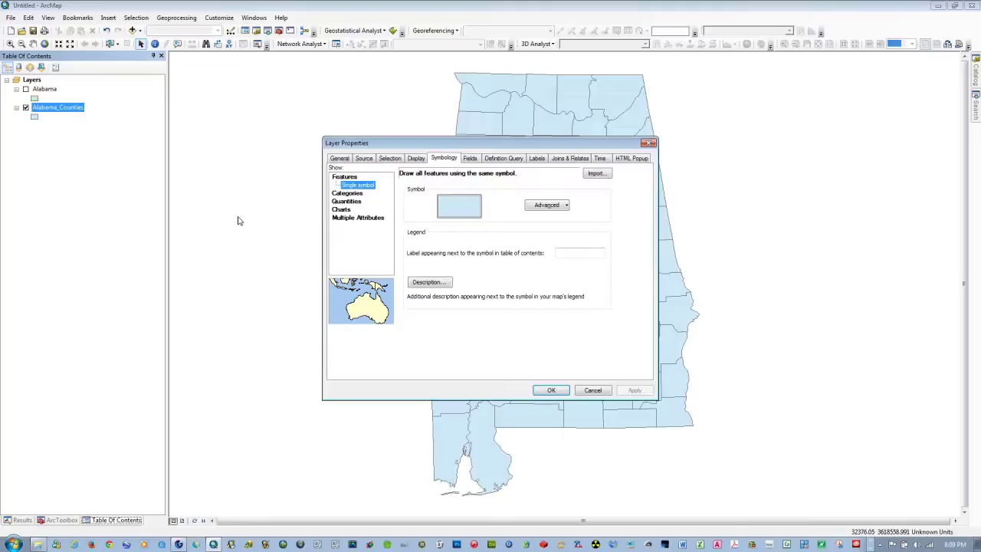
{"action": "left_click", "coordinate": [339, 158]}
{"action": "left_click", "coordinate": [363, 158]}
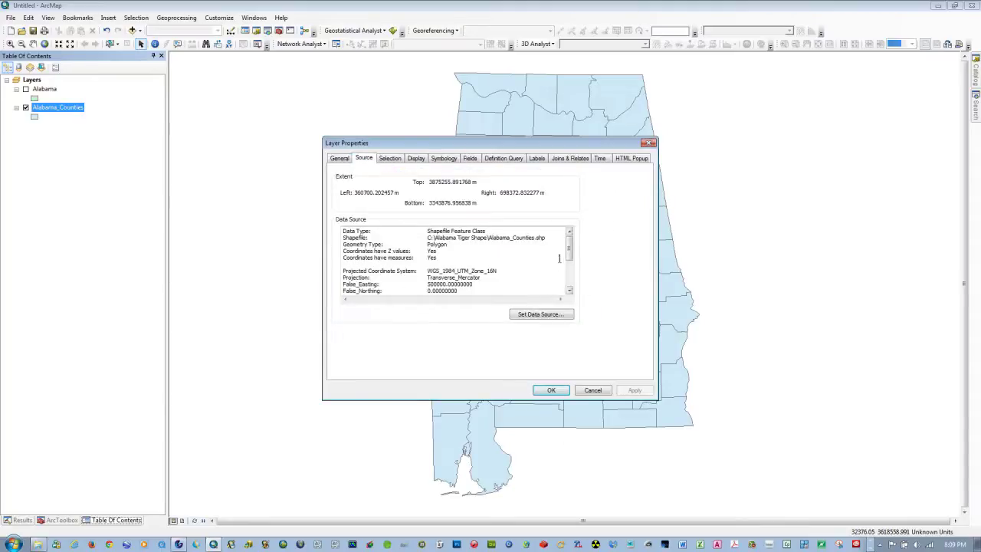
{"action": "scroll", "coordinate": [409, 287], "scroll_direction": "down", "scroll_amount": 1}
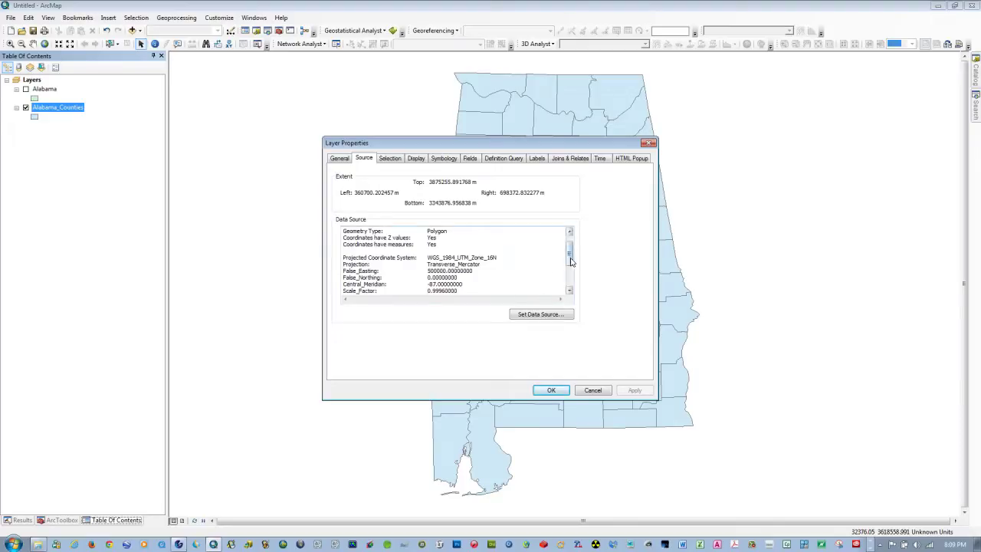
{"action": "left_click_drag", "start_coordinate": [571, 256], "coordinate": [571, 278]}
{"action": "left_click", "coordinate": [556, 390]}
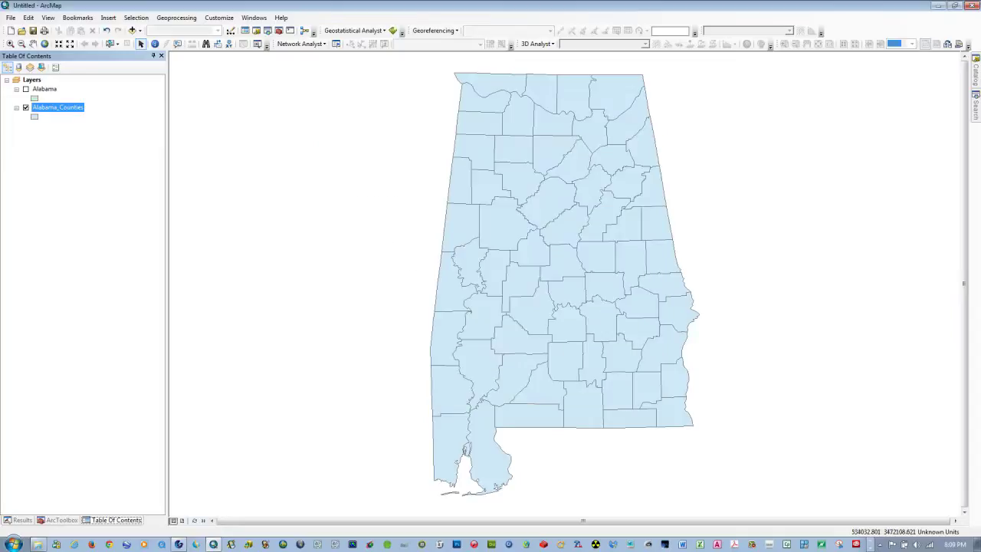
Set the label font of the Alabama_Counties layer to Times New Roman in its layer properties.
{"action": "left_click", "coordinate": [14, 130]}
{"action": "right_click", "coordinate": [44, 109]}
{"action": "left_click", "coordinate": [74, 319]}
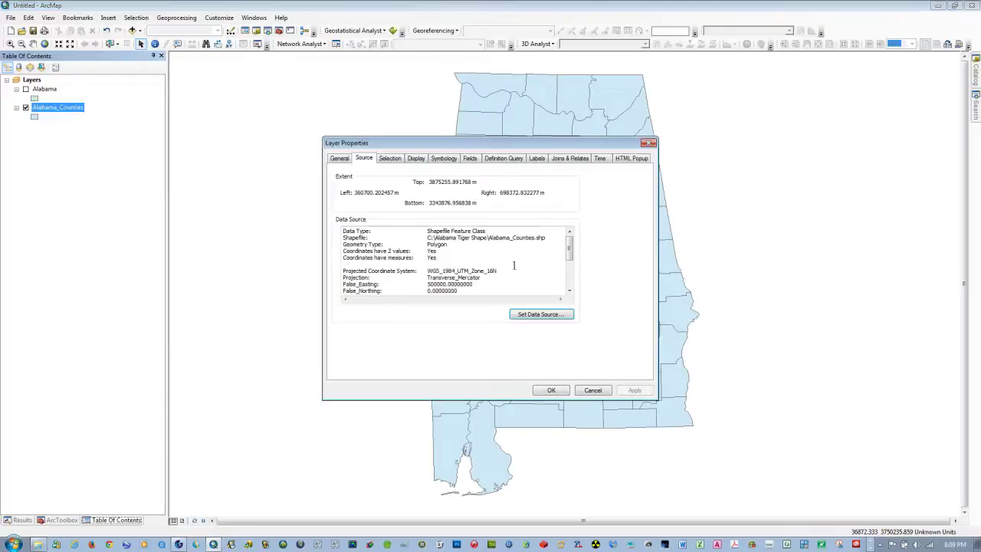
{"action": "left_click", "coordinate": [534, 159]}
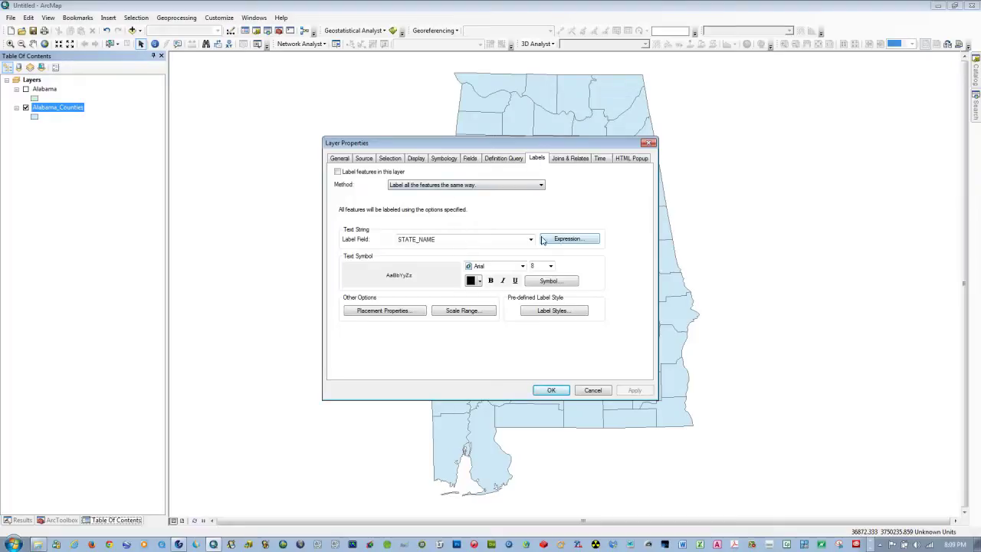
{"action": "left_click", "coordinate": [521, 266]}
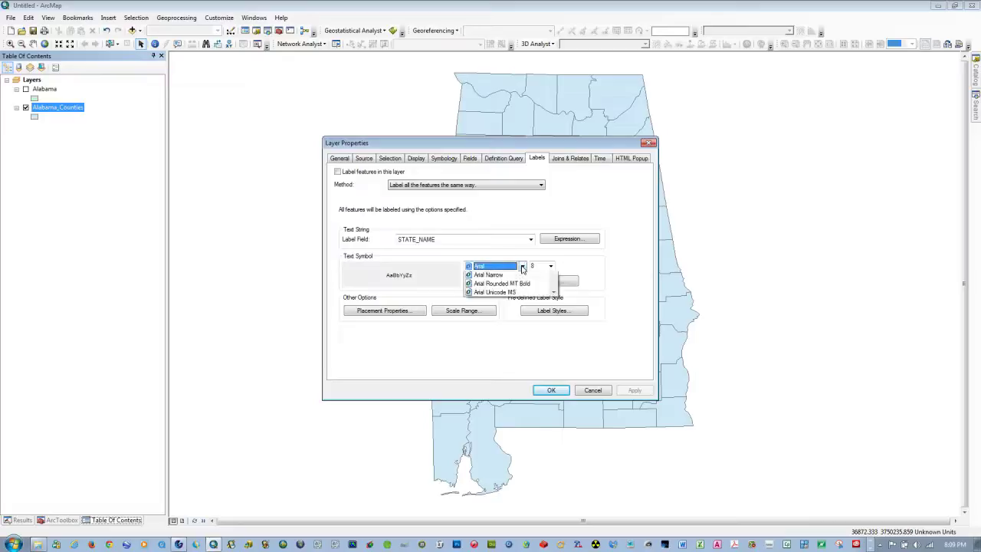
{"action": "scroll", "coordinate": [510, 291], "scroll_direction": "down", "scroll_amount": 20}
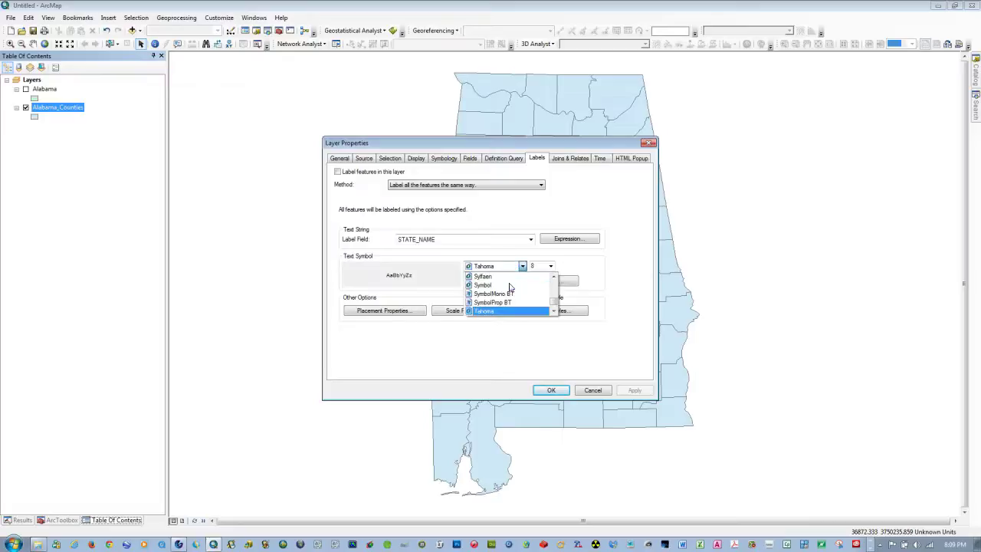
{"action": "scroll", "coordinate": [488, 308], "scroll_direction": "down", "scroll_amount": 5}
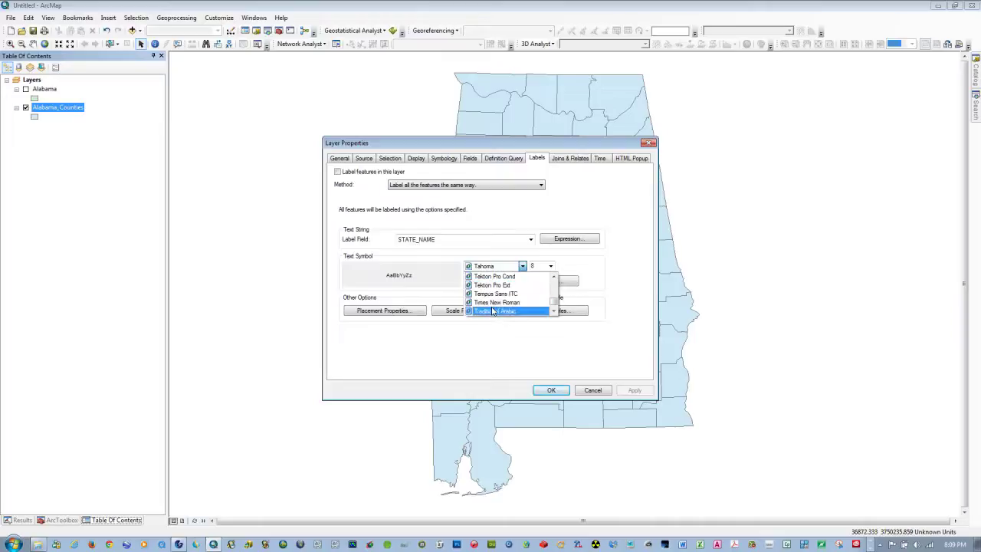
{"action": "left_click", "coordinate": [495, 302]}
Set the Alabama_Counties label text to size 6 and bold, and apply the layer properties.
{"action": "left_click", "coordinate": [550, 266]}
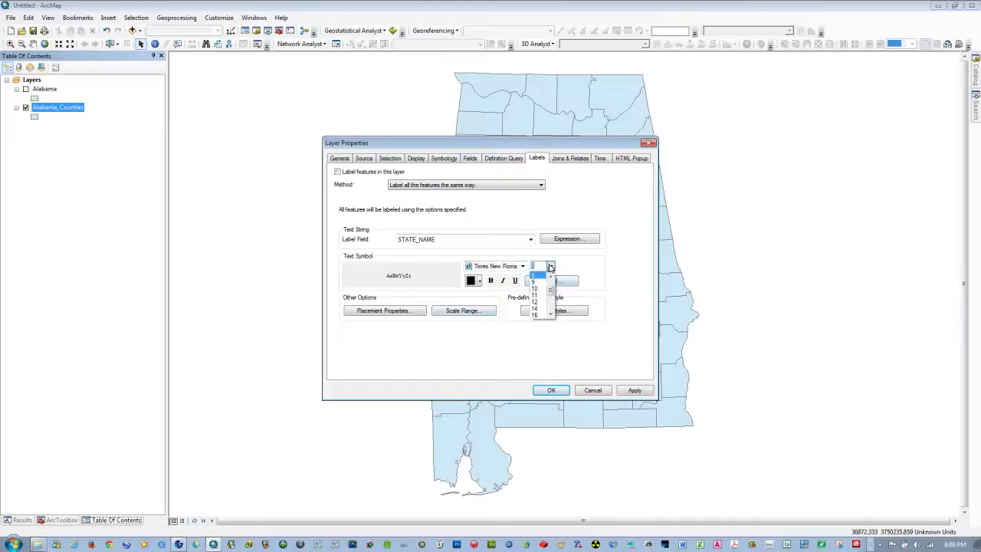
{"action": "left_click", "coordinate": [535, 281]}
{"action": "left_click", "coordinate": [490, 281]}
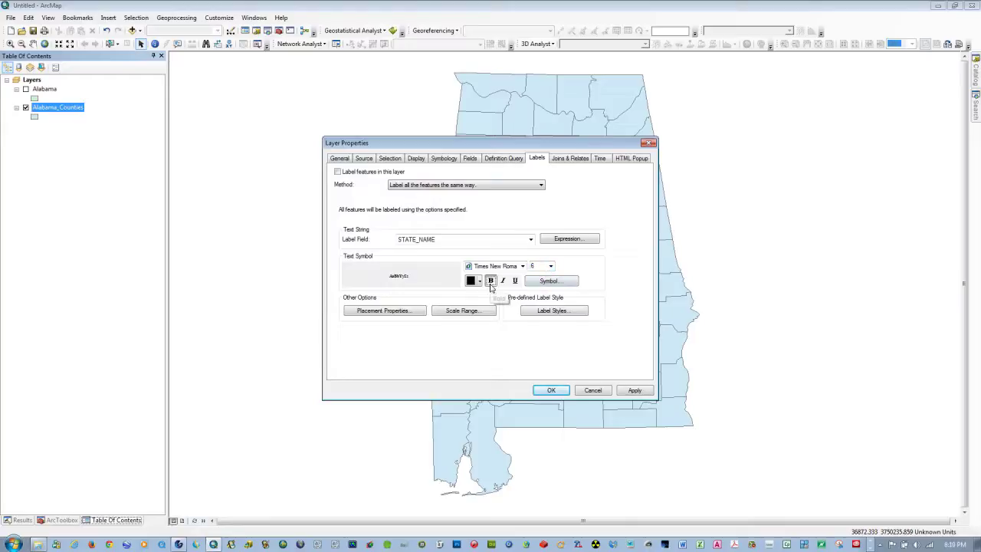
{"action": "left_click", "coordinate": [634, 391]}
{"action": "left_click", "coordinate": [551, 390]}
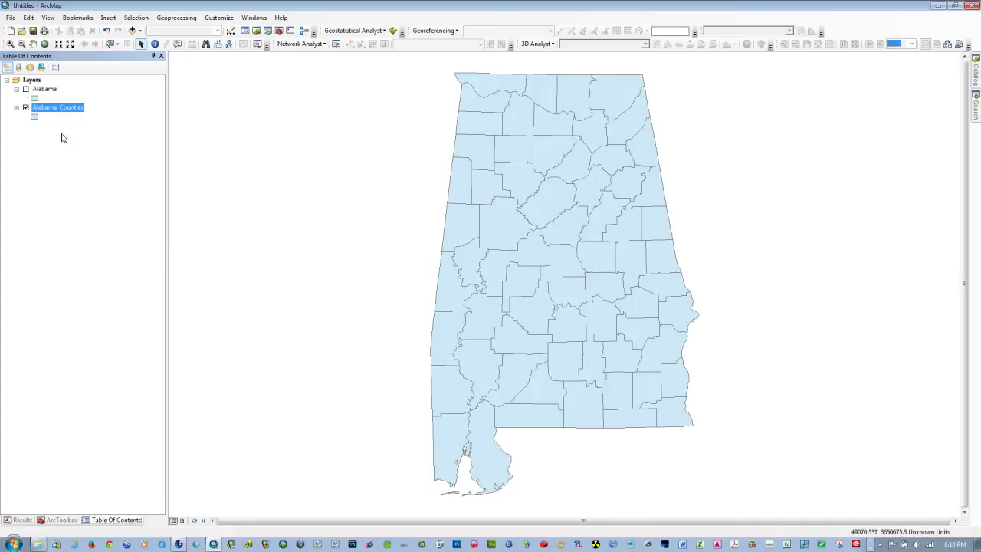
Turn on feature labels for the Alabama_Counties layer and deselect the layer.
{"action": "right_click", "coordinate": [47, 111]}
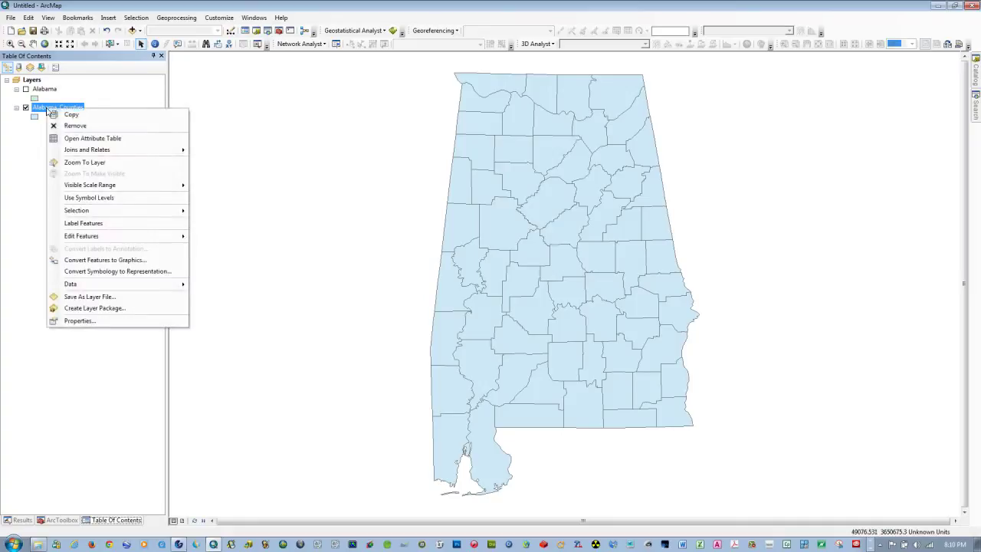
{"action": "left_click", "coordinate": [62, 224]}
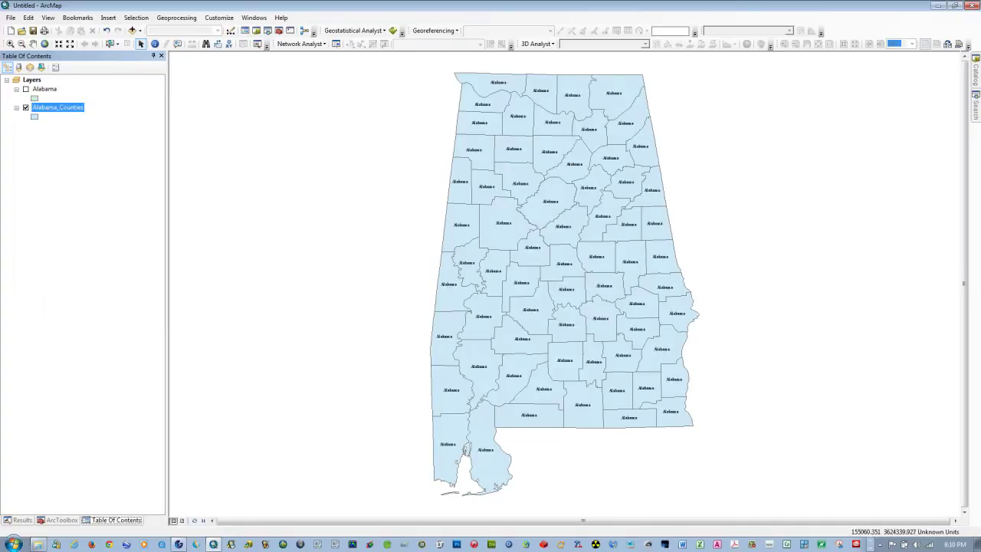
{"action": "left_click", "coordinate": [65, 234]}
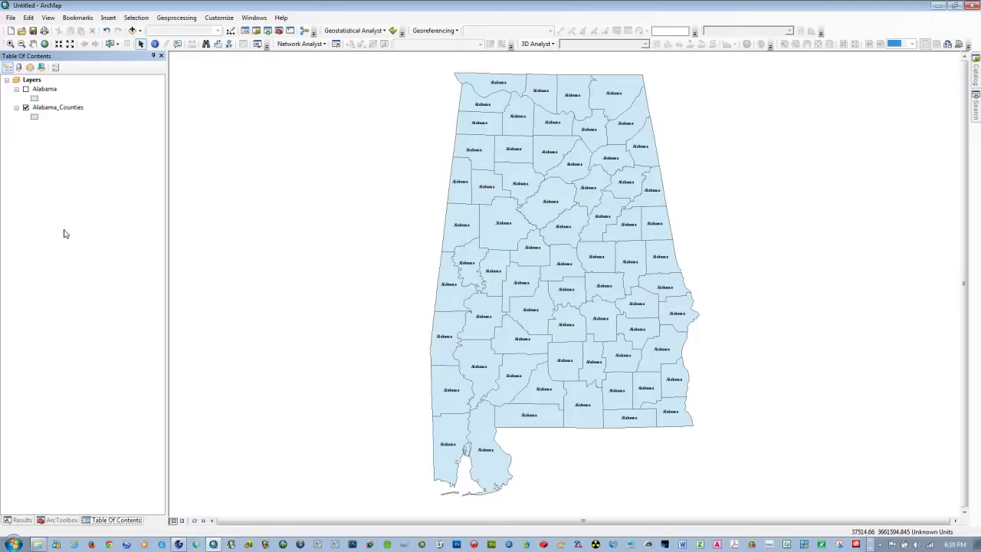
Open the Feature Class To Shapefile (multiple) tool from the To Shapefile conversion tools in ArcToolbox.
{"action": "left_click", "coordinate": [57, 520]}
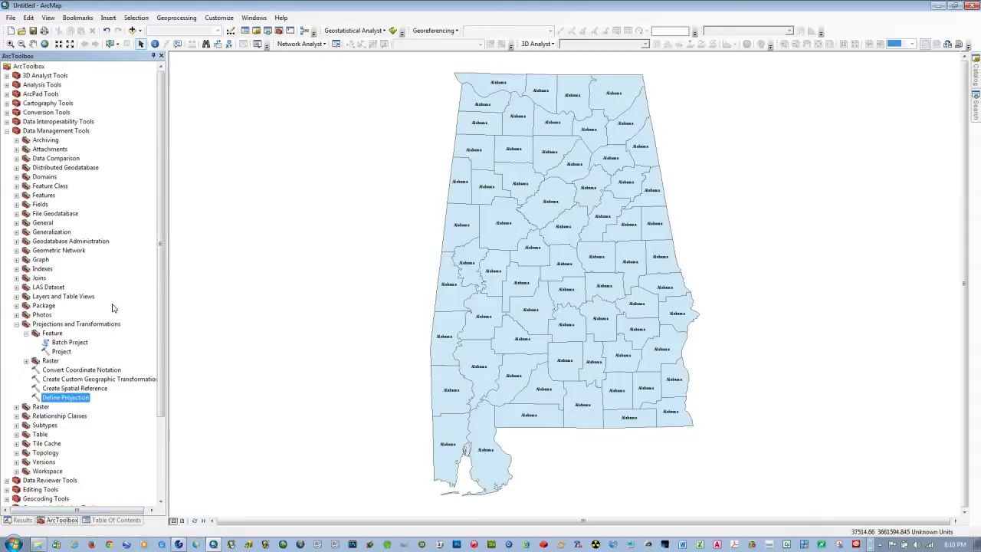
{"action": "left_click", "coordinate": [6, 132]}
{"action": "left_click", "coordinate": [7, 123]}
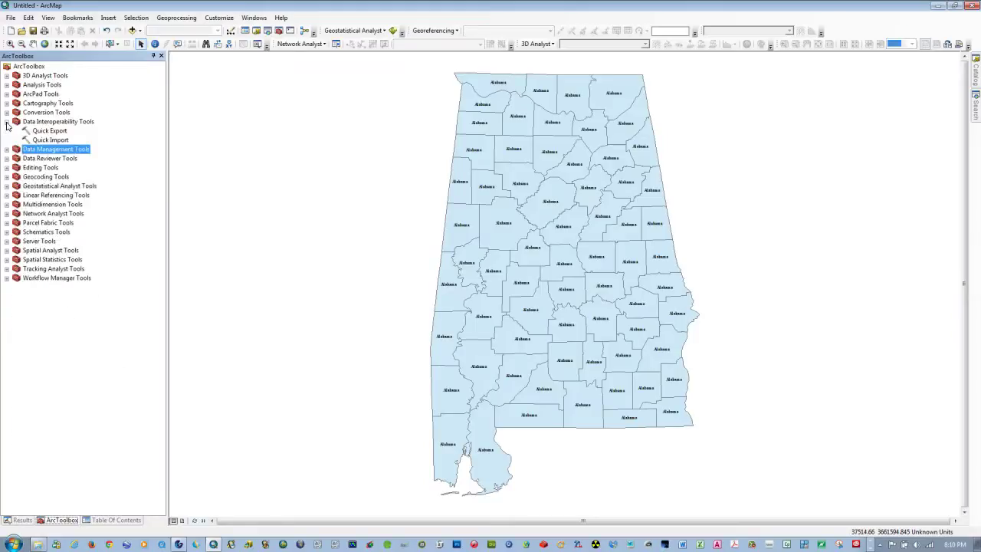
{"action": "left_click", "coordinate": [6, 123]}
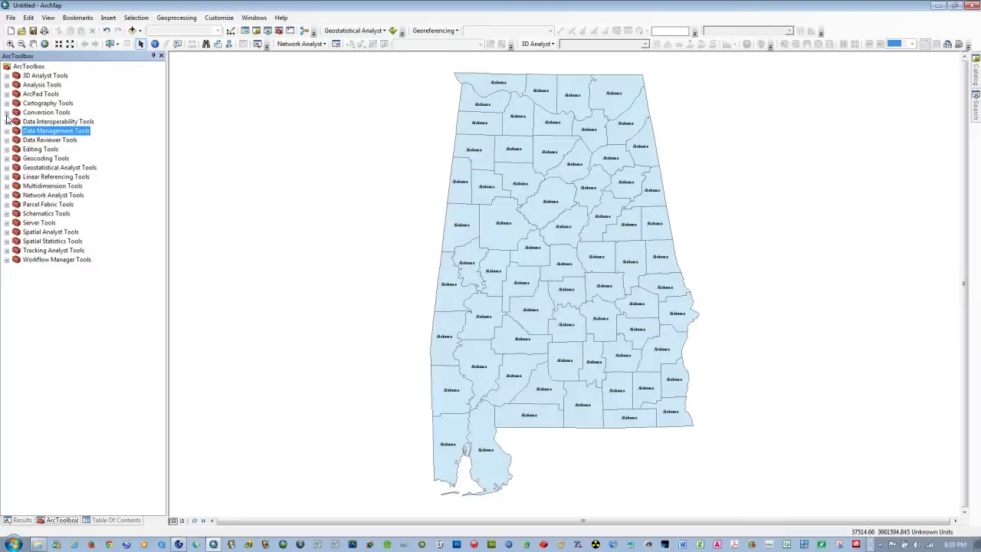
{"action": "left_click", "coordinate": [7, 114]}
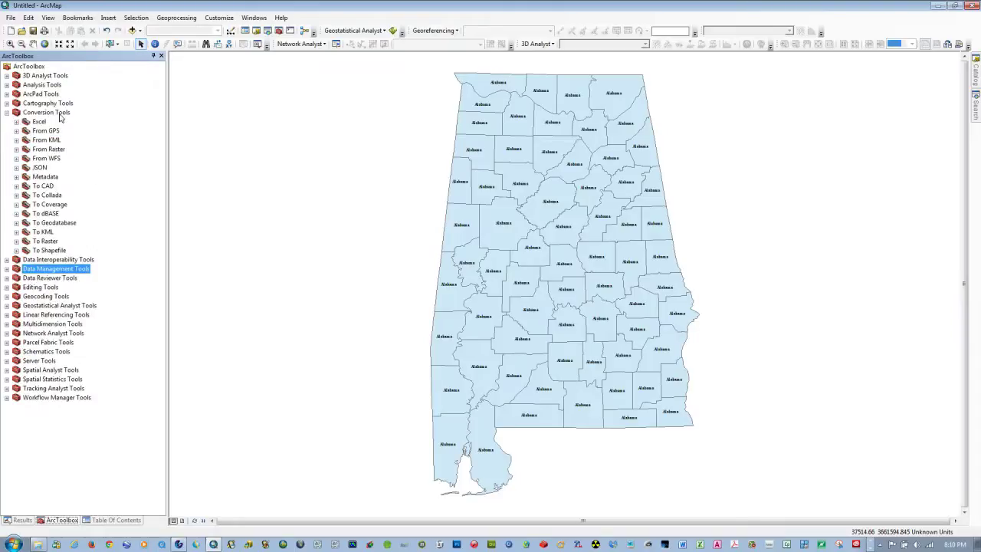
{"action": "left_click", "coordinate": [16, 251]}
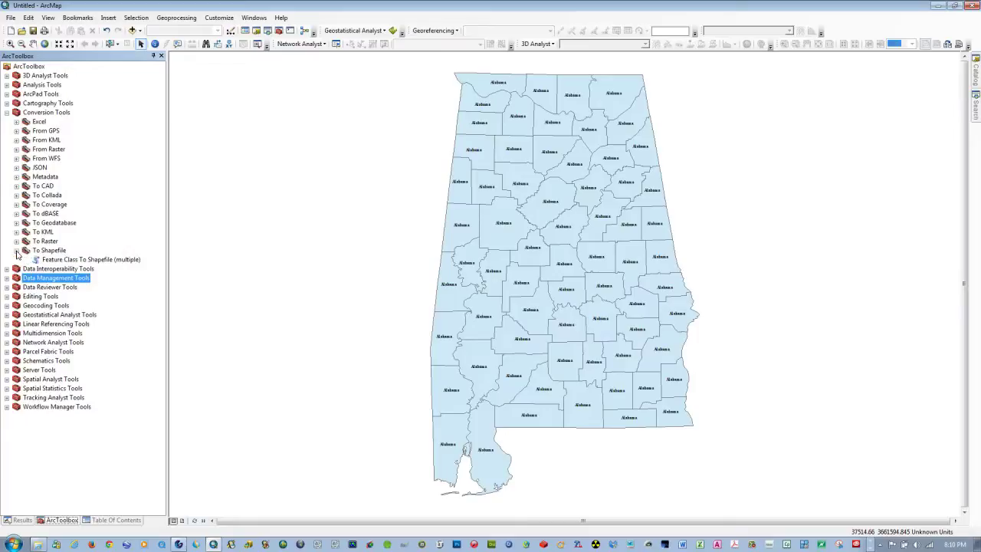
{"action": "double_click", "coordinate": [82, 260]}
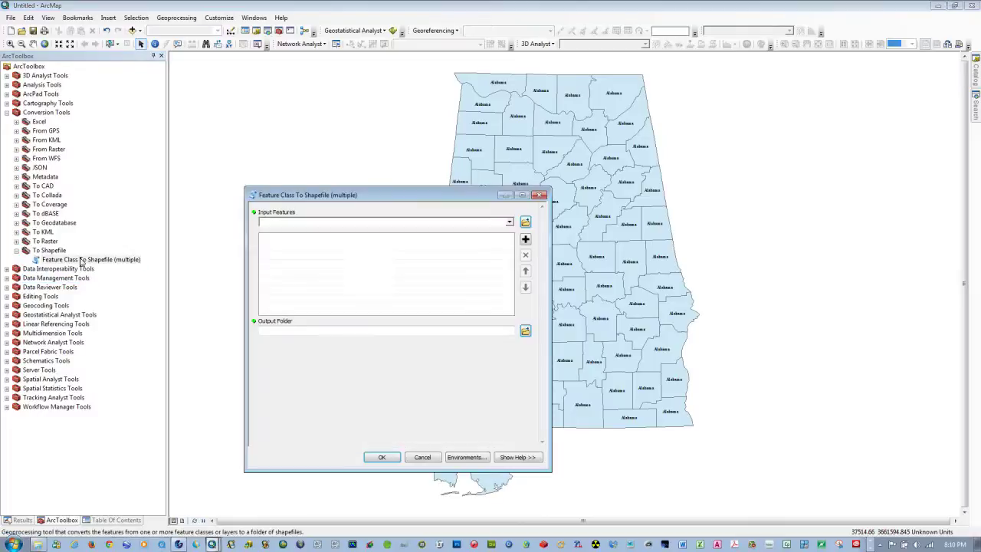
Add the Alabama and Alabama_Counties layers as input features of the shapefile conversion.
{"action": "left_click", "coordinate": [508, 225]}
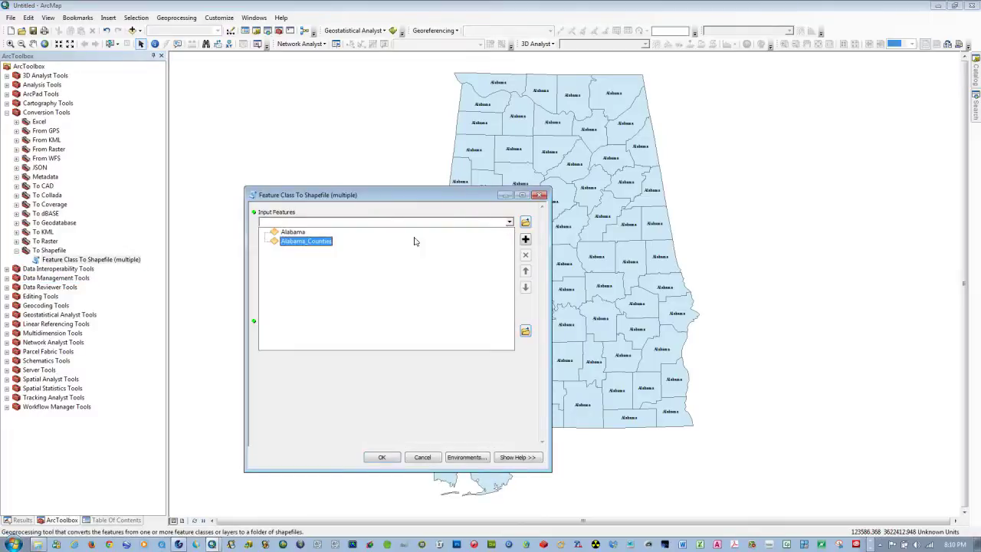
{"action": "left_click", "coordinate": [296, 231]}
{"action": "left_click", "coordinate": [509, 222]}
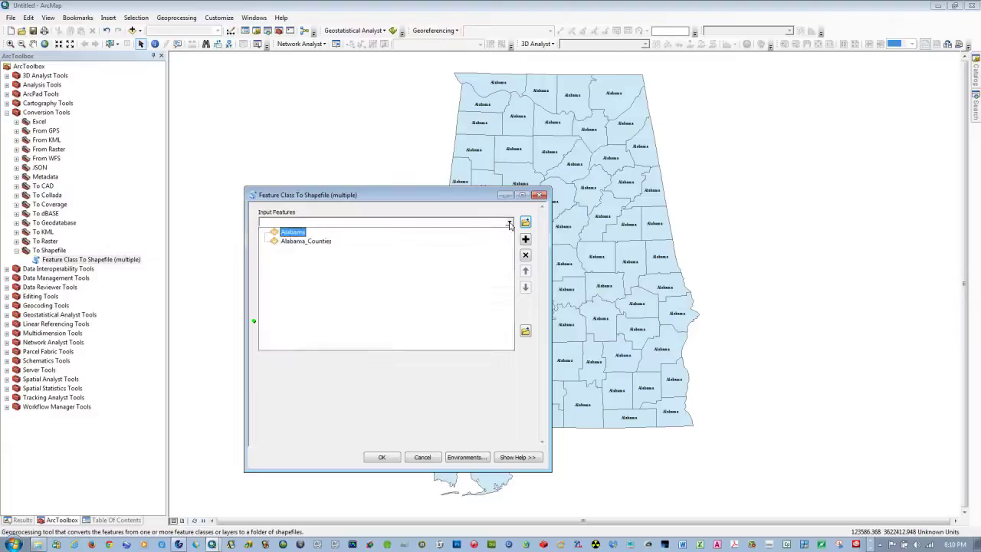
{"action": "left_click", "coordinate": [317, 245]}
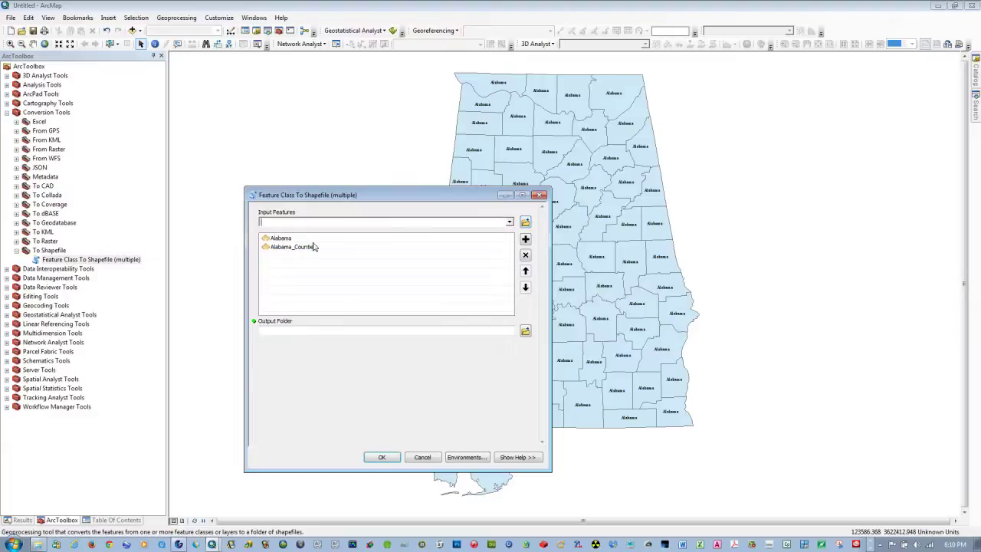
From the Output Folder browser's folder connection dialog, create a new folder named AlabamaII on Local Disk (C:).
{"action": "left_click", "coordinate": [525, 331]}
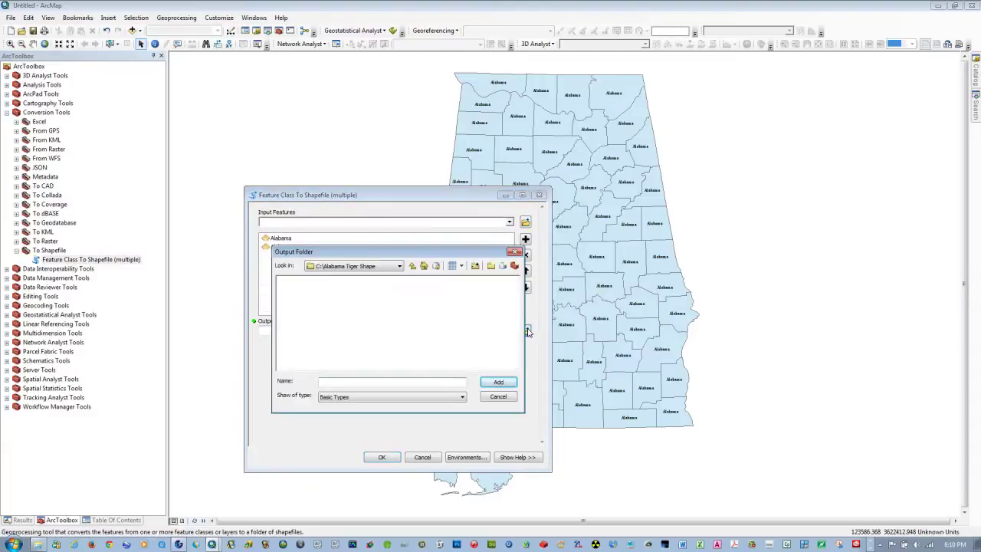
{"action": "left_click", "coordinate": [413, 266]}
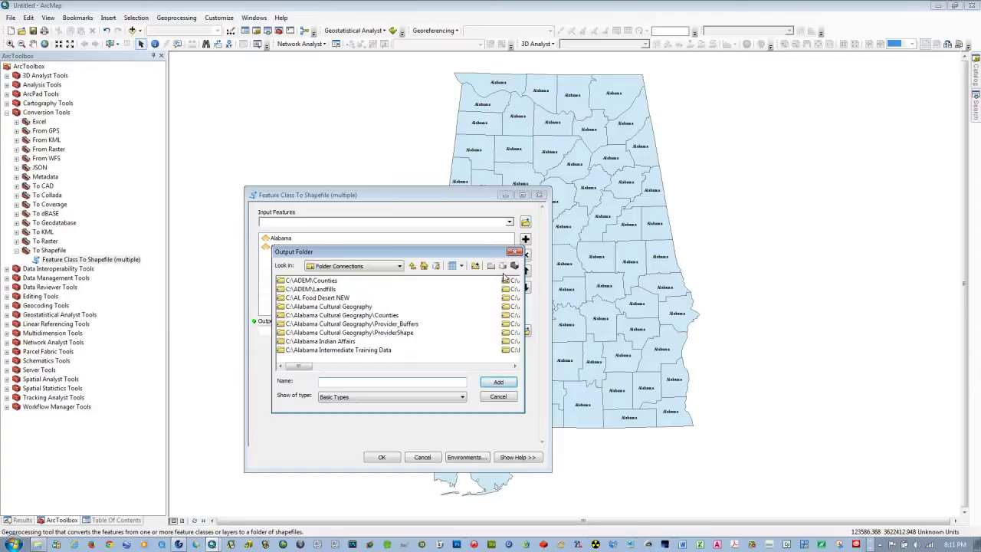
{"action": "left_click", "coordinate": [475, 265]}
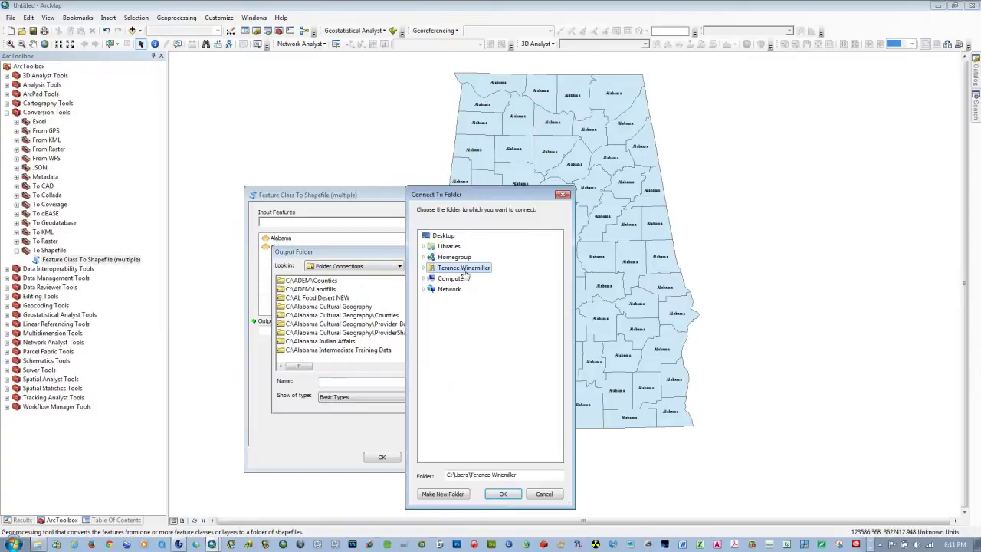
{"action": "left_click", "coordinate": [425, 267]}
{"action": "left_click", "coordinate": [422, 267]}
{"action": "left_click", "coordinate": [424, 278]}
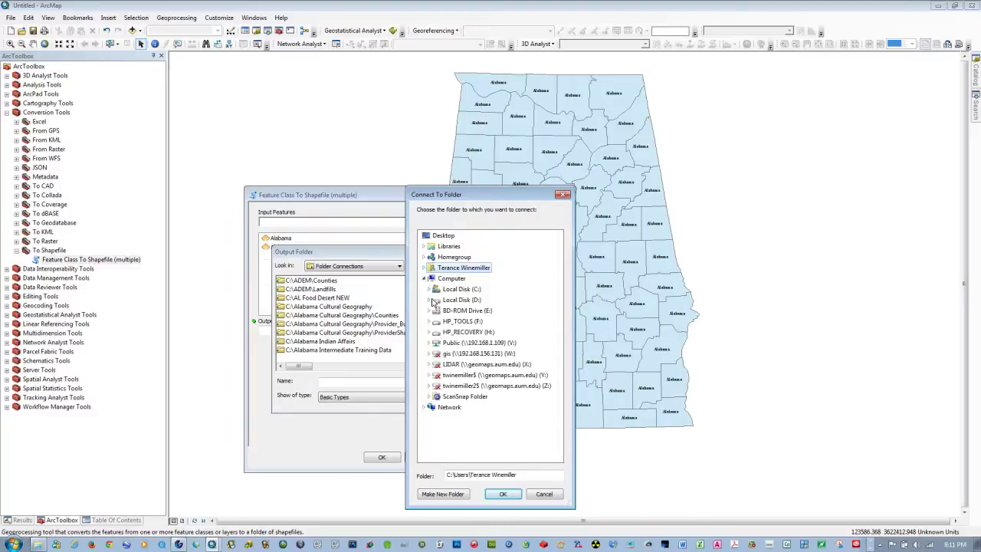
{"action": "left_click", "coordinate": [430, 299]}
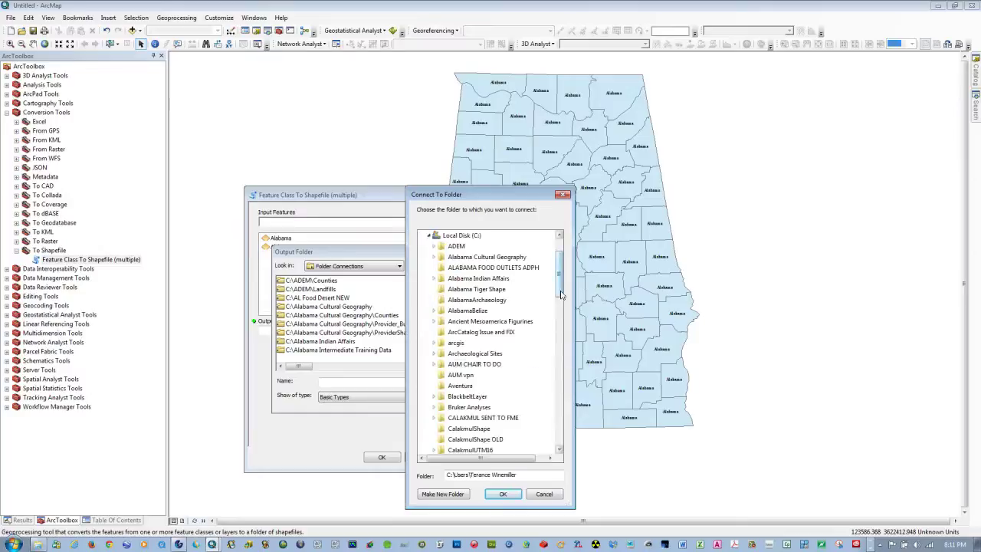
{"action": "left_click", "coordinate": [464, 236]}
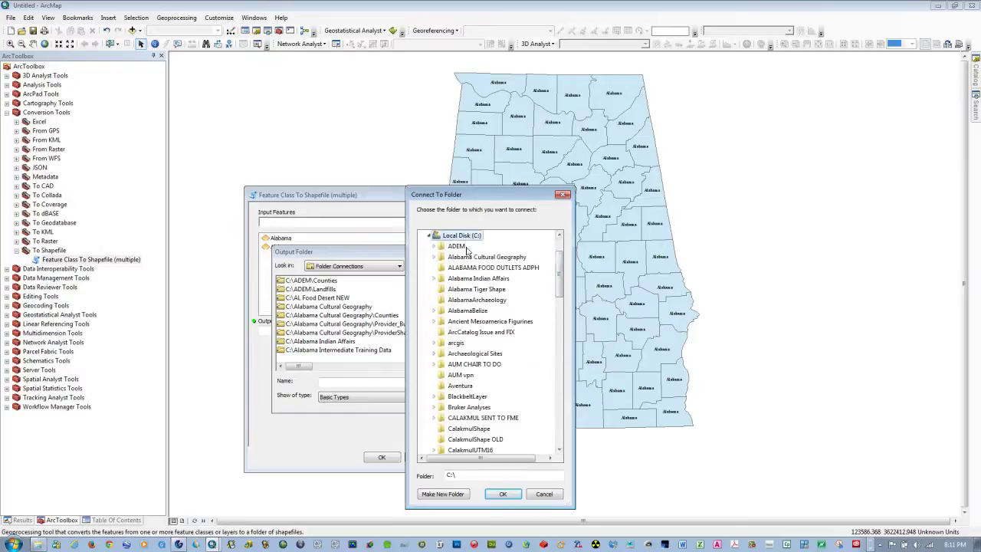
{"action": "left_click", "coordinate": [444, 494]}
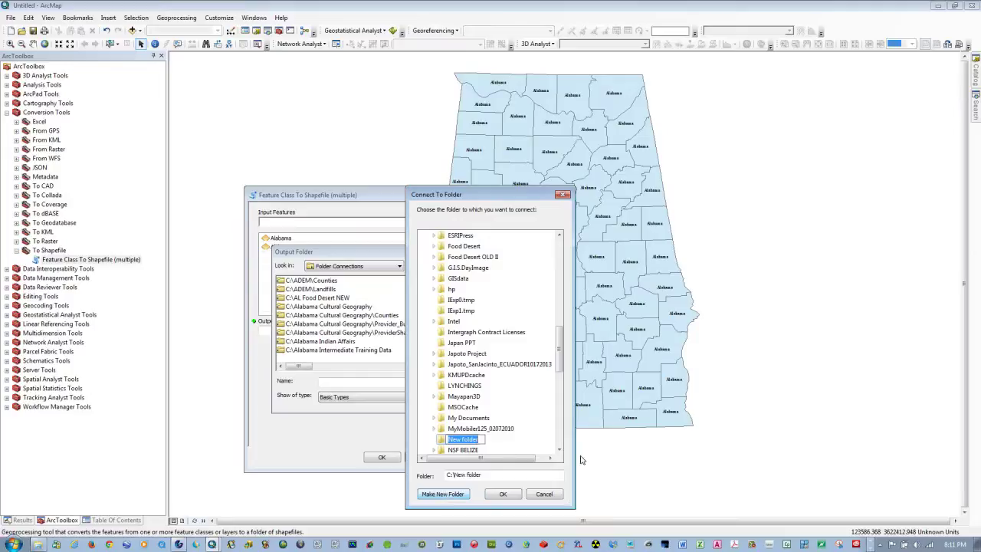
{"action": "type", "text": "Alabama"}
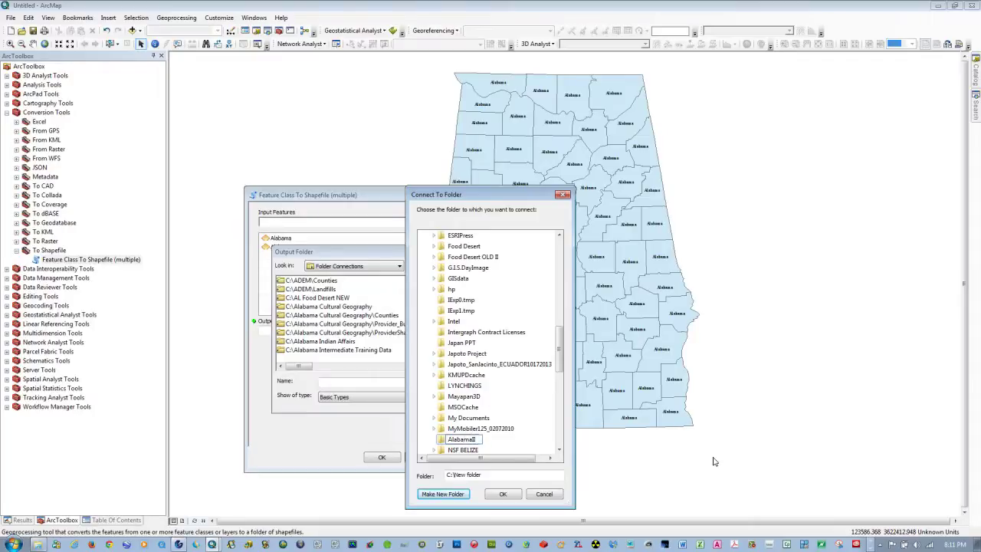
{"action": "left_click", "coordinate": [492, 495]}
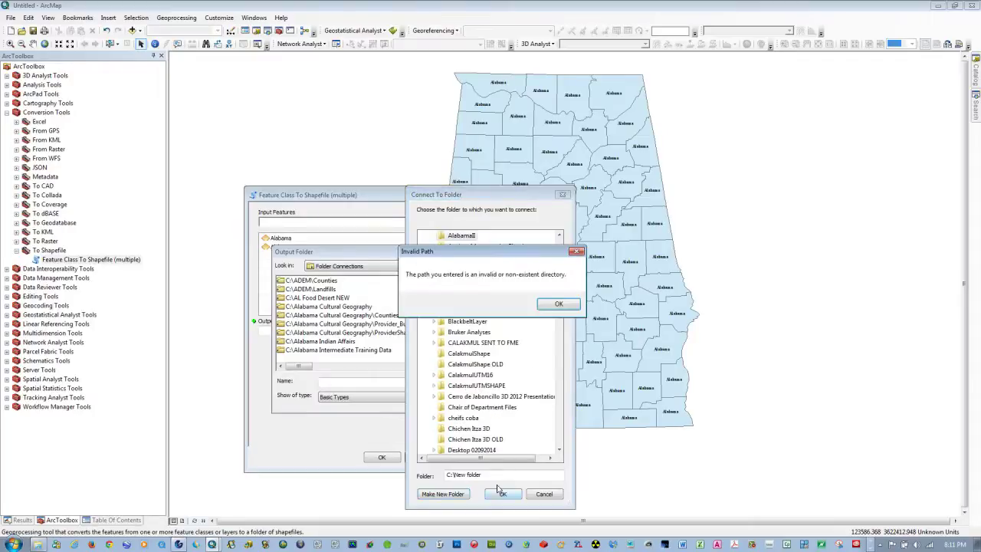
{"action": "left_click", "coordinate": [558, 303]}
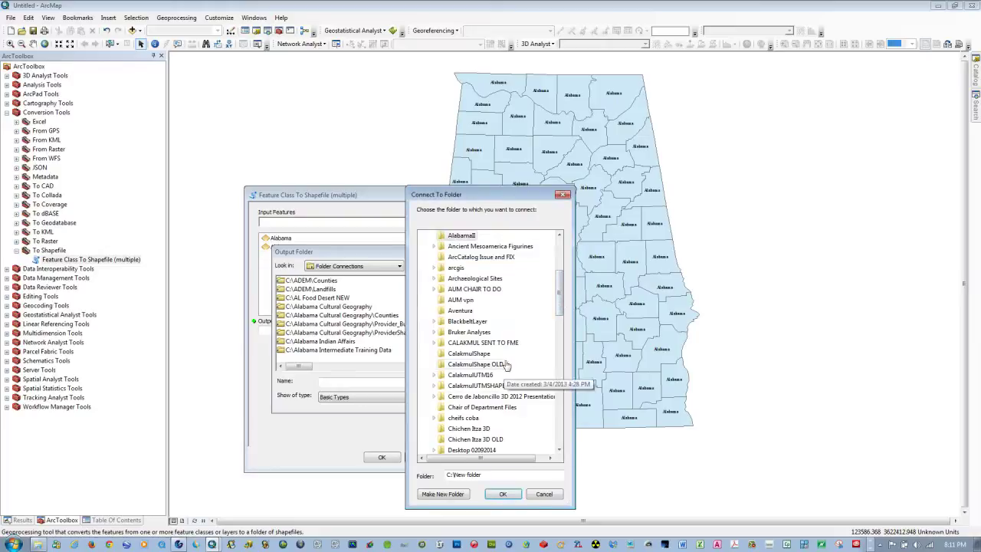
Connect to the new C:\AlabamaII folder.
{"action": "left_click_drag", "start_coordinate": [560, 294], "coordinate": [561, 285]}
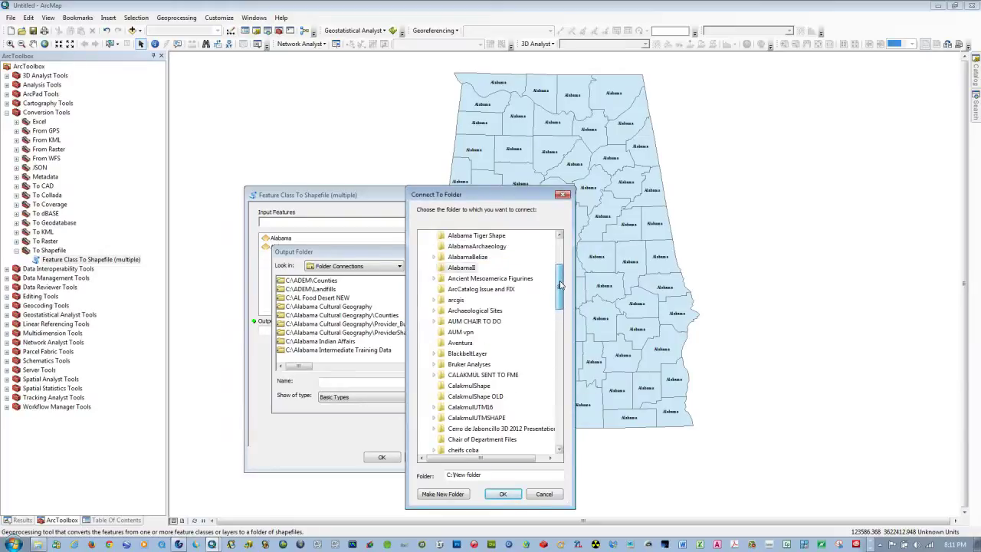
{"action": "double_click", "coordinate": [465, 257]}
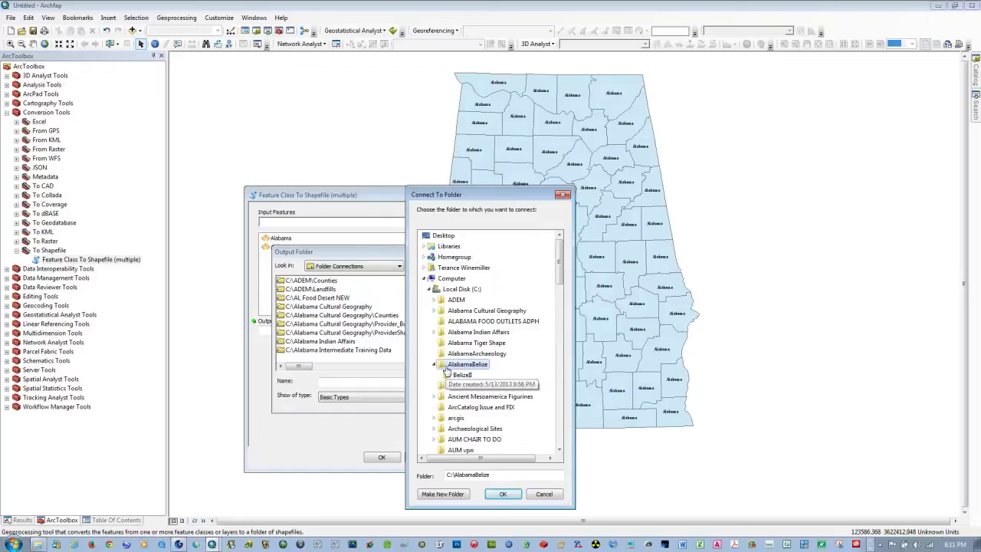
{"action": "left_click", "coordinate": [461, 385]}
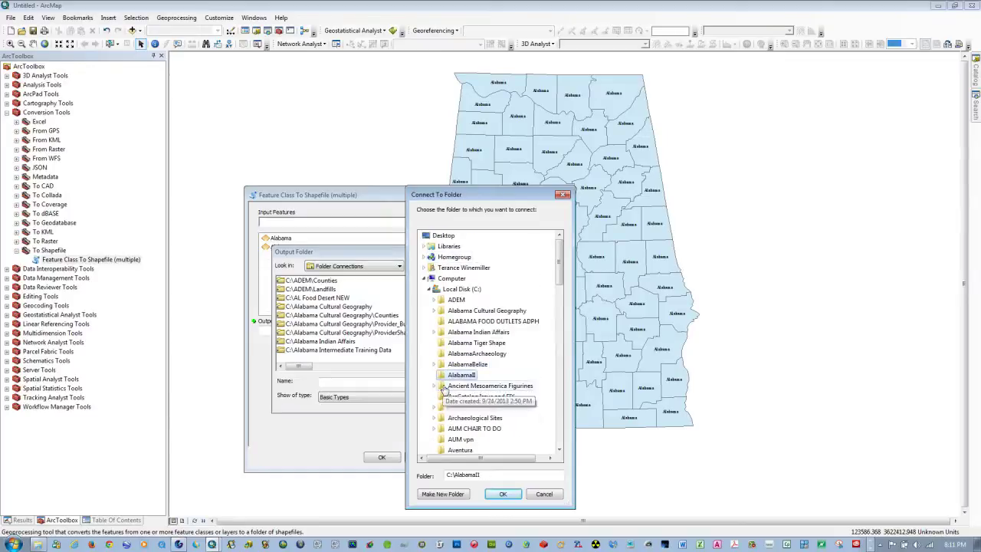
{"action": "left_click", "coordinate": [505, 495]}
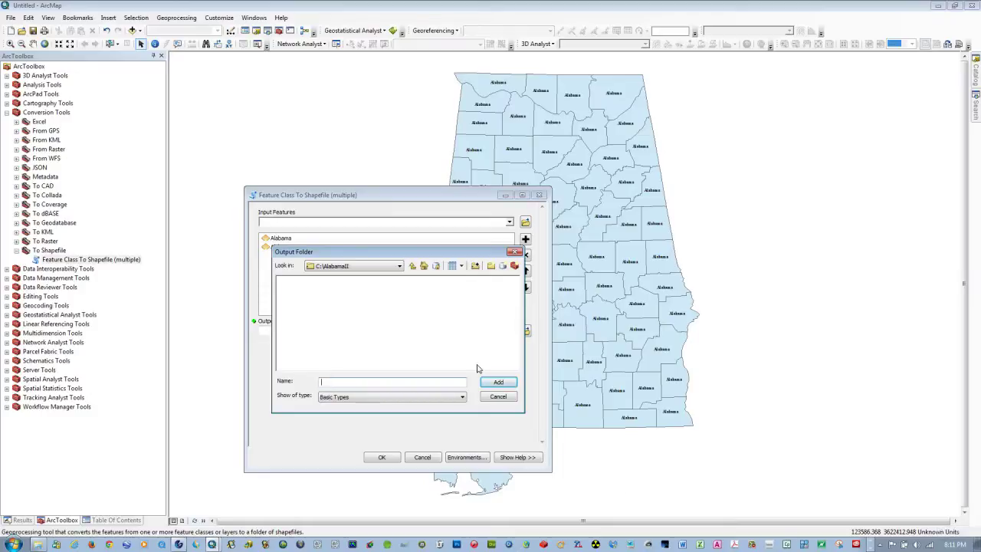
Cancel the output folder browser, reopen it and go up to the Folder Connections list.
{"action": "left_click", "coordinate": [498, 396]}
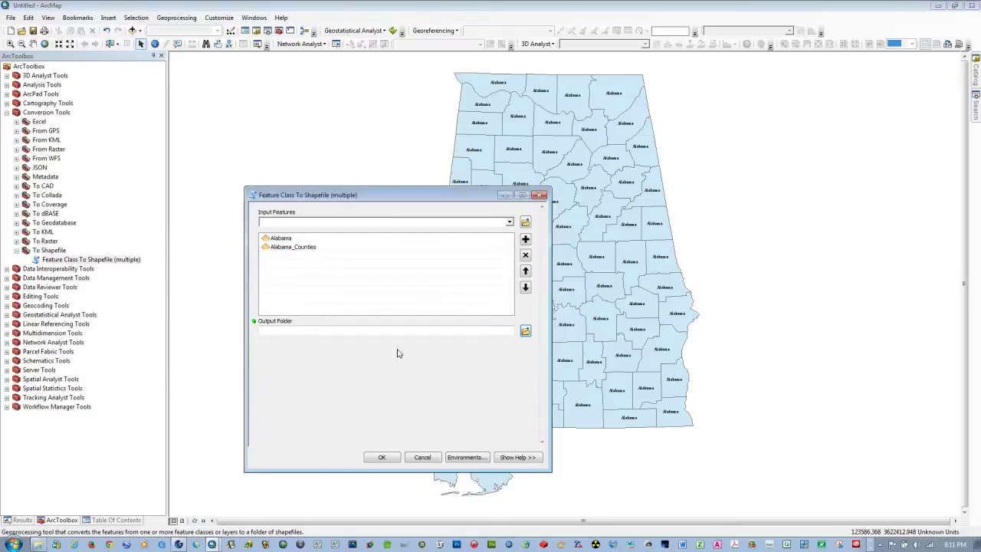
{"action": "left_click", "coordinate": [520, 332]}
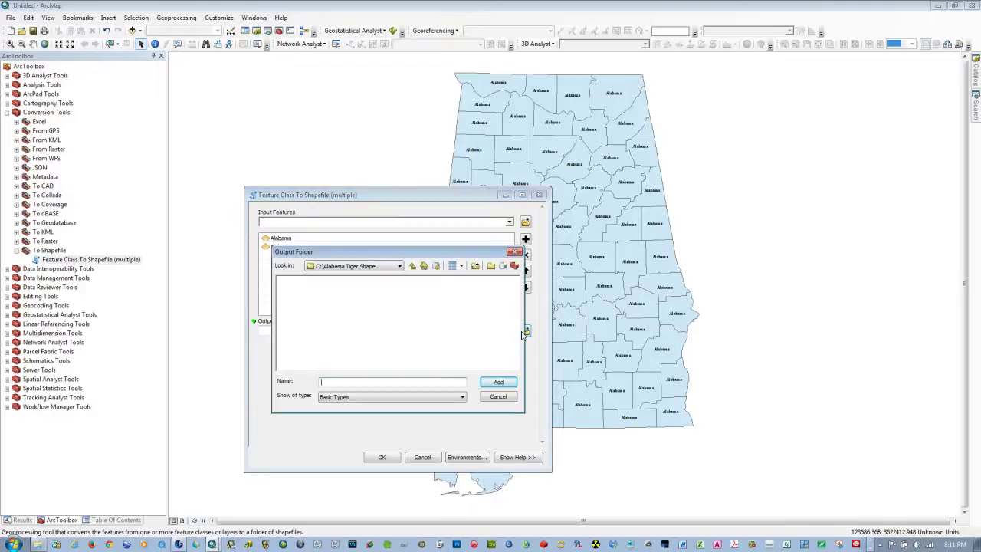
{"action": "left_click", "coordinate": [412, 266]}
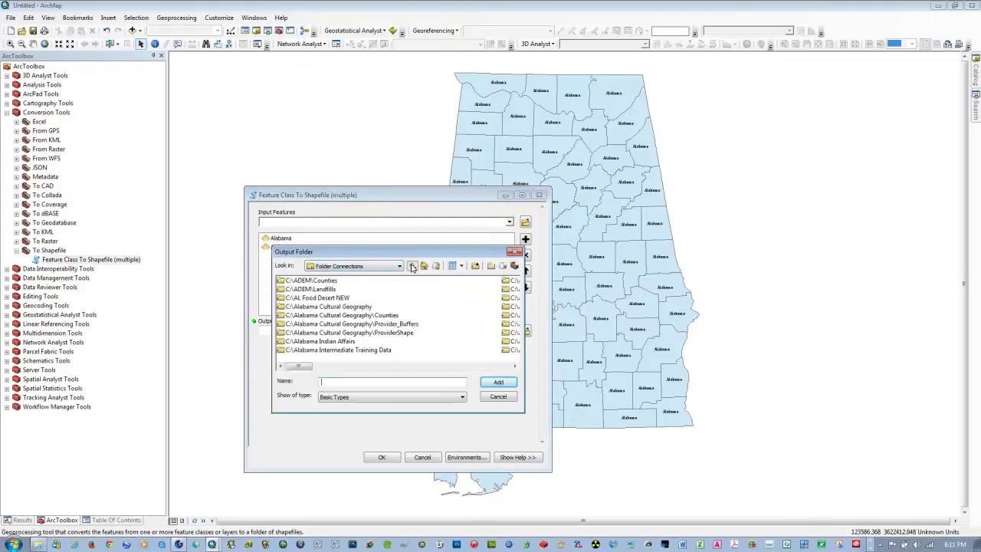
{"action": "left_click", "coordinate": [475, 266]}
{"action": "left_click", "coordinate": [425, 279]}
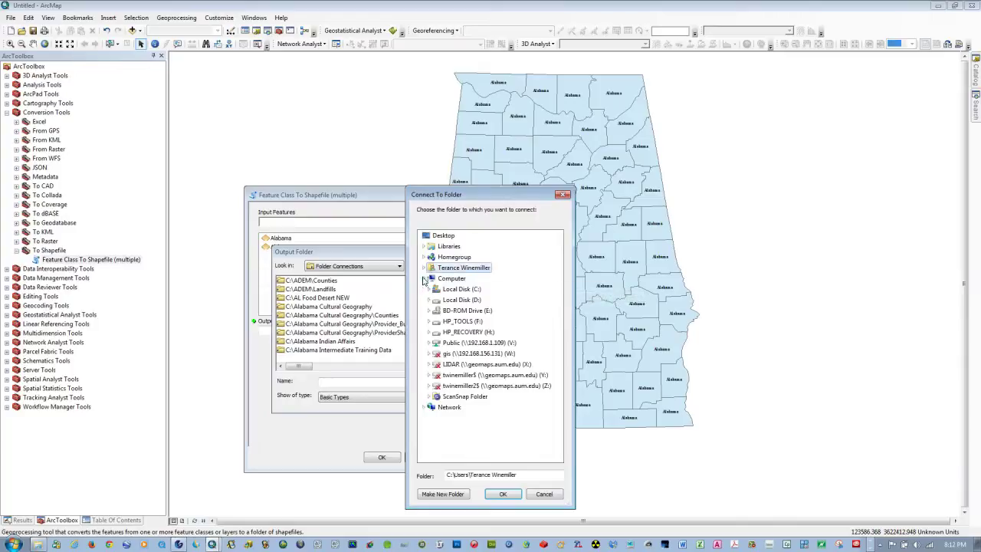
{"action": "left_click", "coordinate": [430, 300]}
{"action": "double_click", "coordinate": [463, 311]}
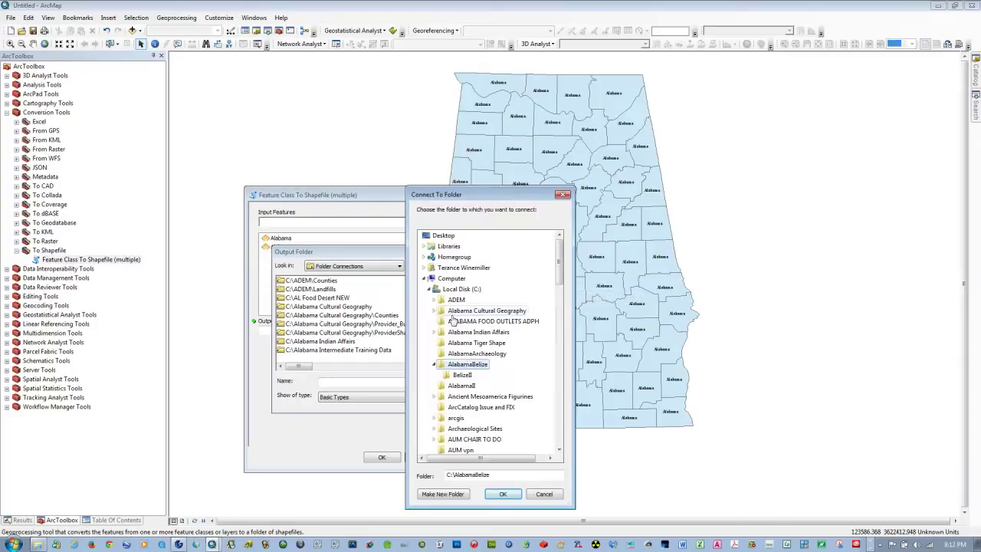
{"action": "left_click", "coordinate": [502, 494]}
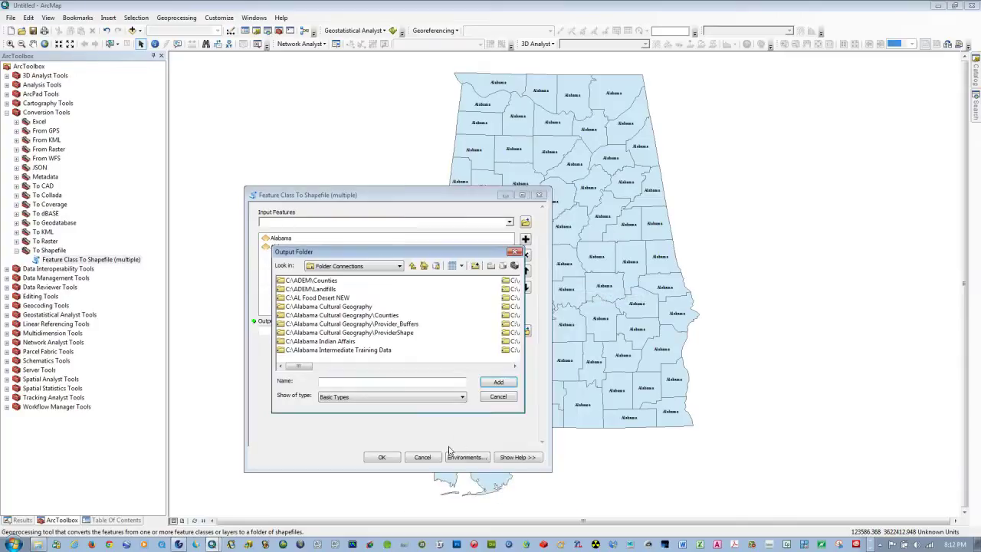
Set C:\AlabamaII as the output folder and run the Feature Class To Shapefile conversion.
{"action": "left_click", "coordinate": [385, 366]}
{"action": "left_click", "coordinate": [305, 315]}
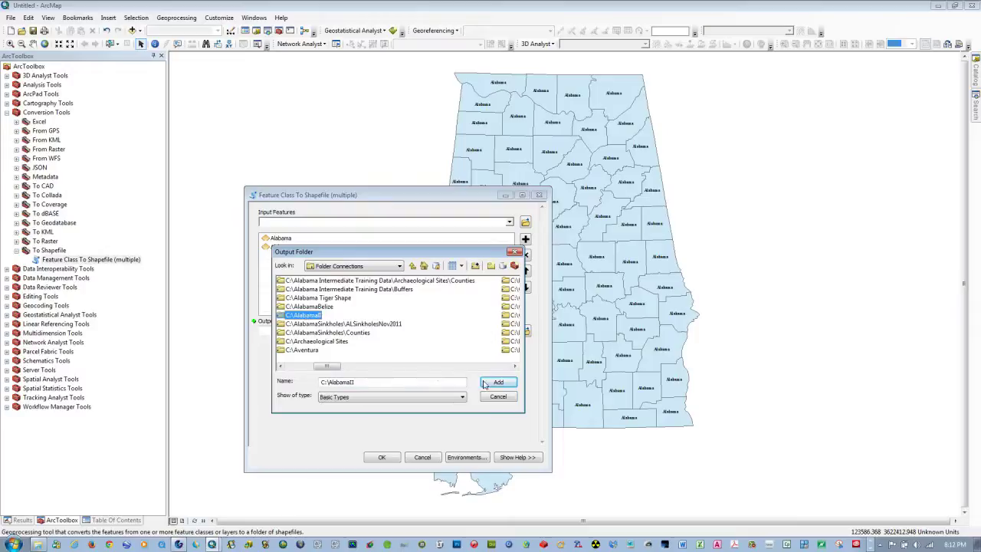
{"action": "left_click", "coordinate": [498, 382]}
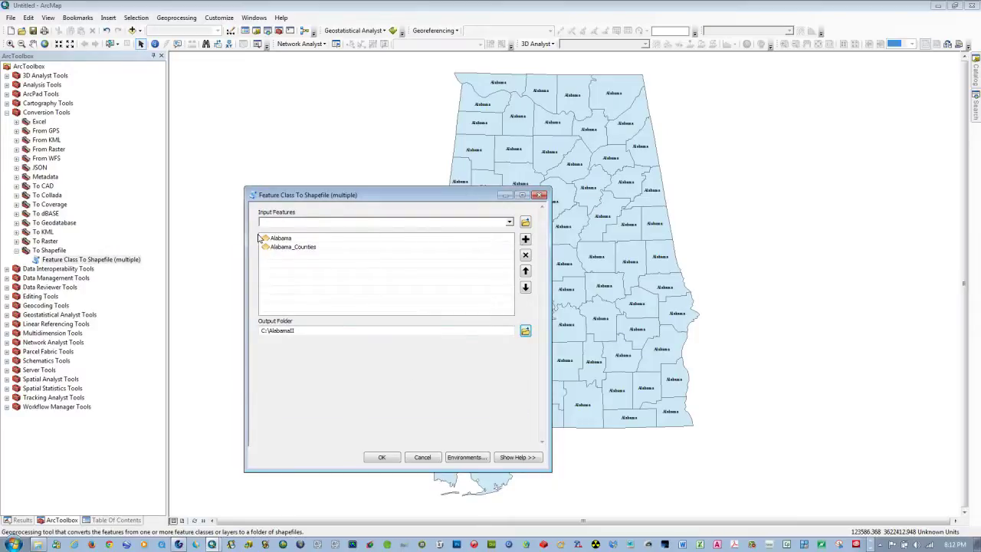
{"action": "left_click", "coordinate": [381, 457]}
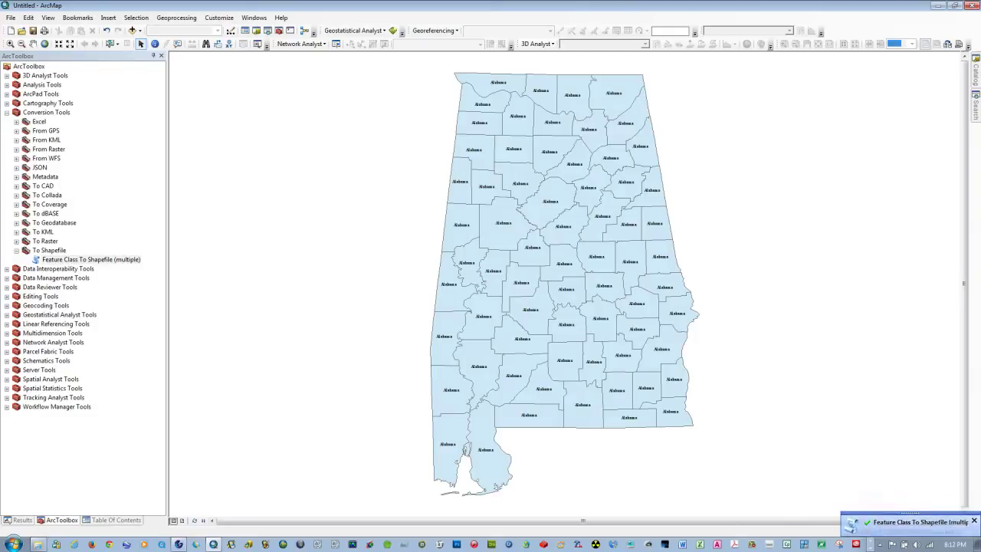
Display ArcMap's table of contents, minimize ArcMap and switch to GeoMedia Professional.
{"action": "left_click", "coordinate": [99, 522]}
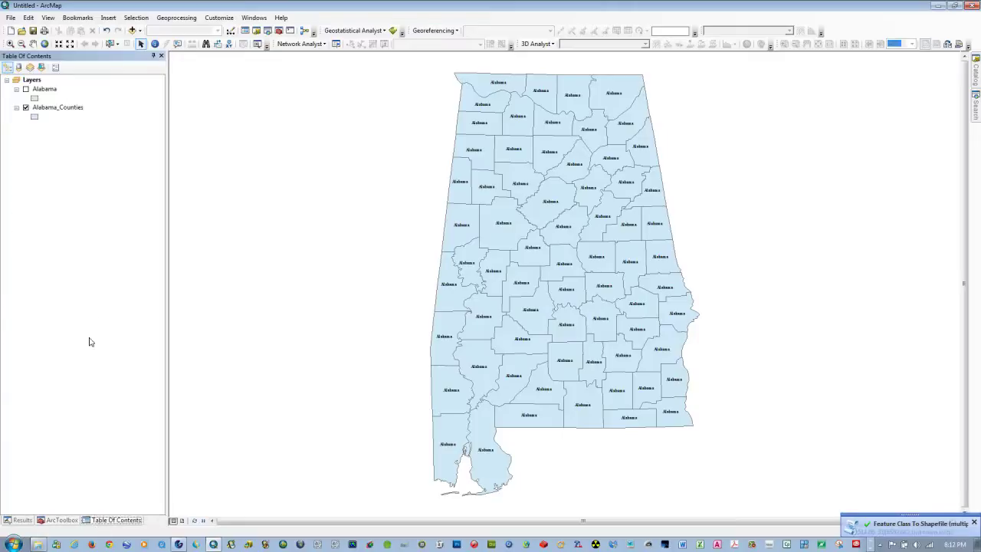
{"action": "left_click", "coordinate": [936, 5]}
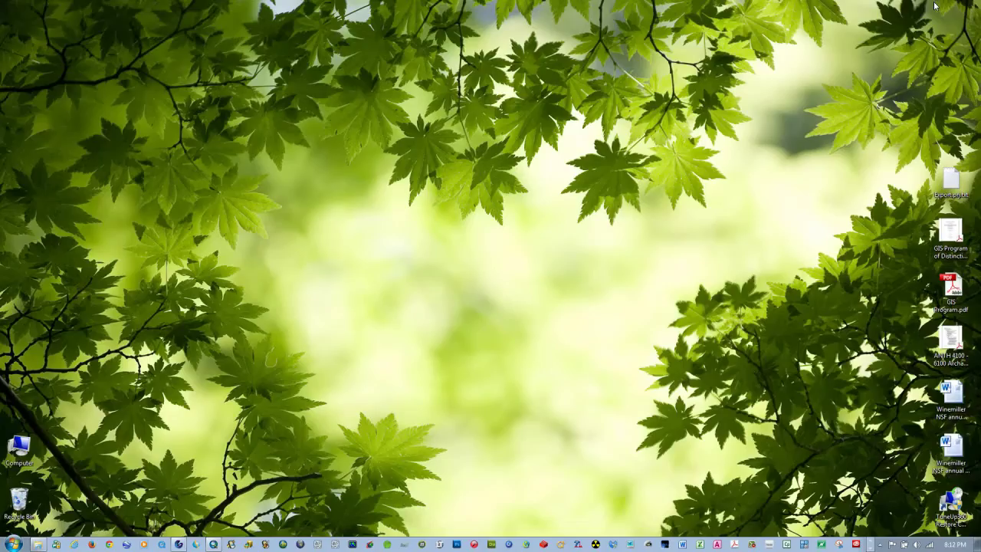
{"action": "left_click", "coordinate": [178, 543]}
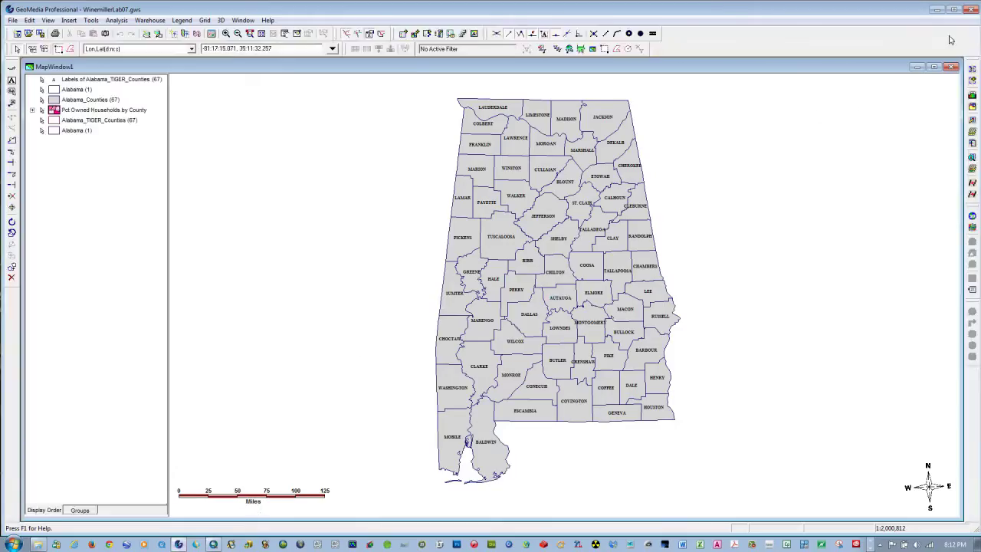
Turn off display of the upper Alabama, Alabama_Counties and Pct Owned Households by County legend entries.
{"action": "right_click", "coordinate": [52, 89]}
{"action": "left_click", "coordinate": [68, 108]}
{"action": "right_click", "coordinate": [53, 99]}
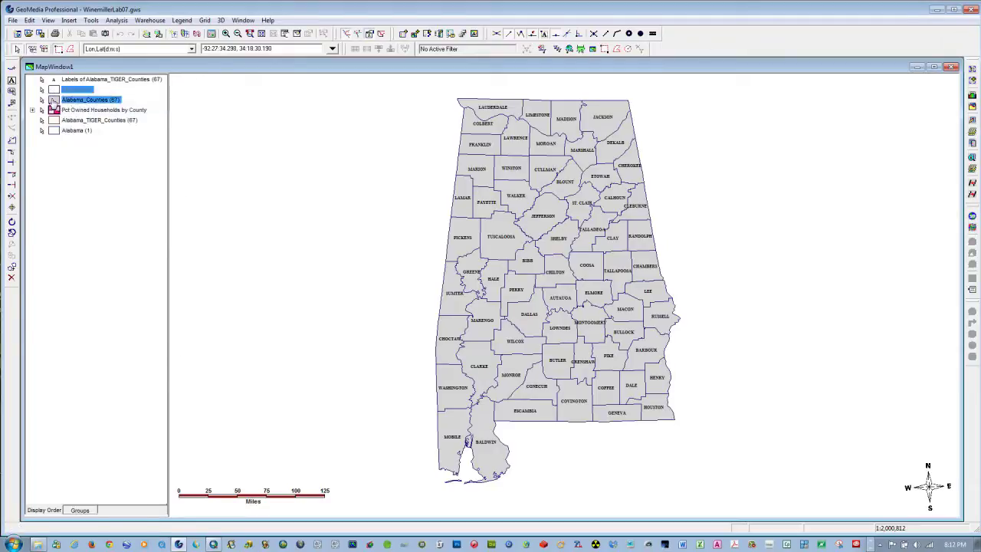
{"action": "left_click", "coordinate": [63, 105]}
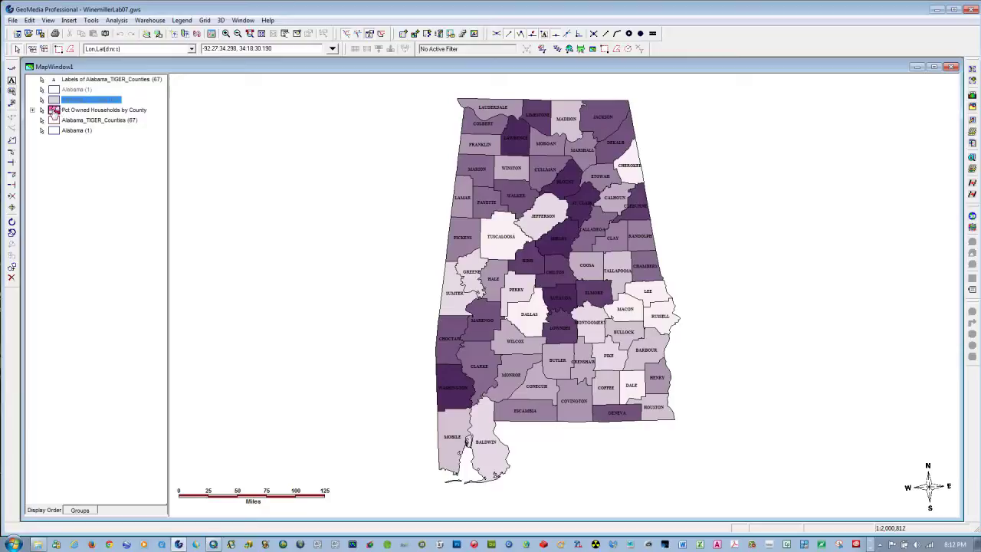
{"action": "right_click", "coordinate": [55, 109]}
{"action": "left_click", "coordinate": [67, 129]}
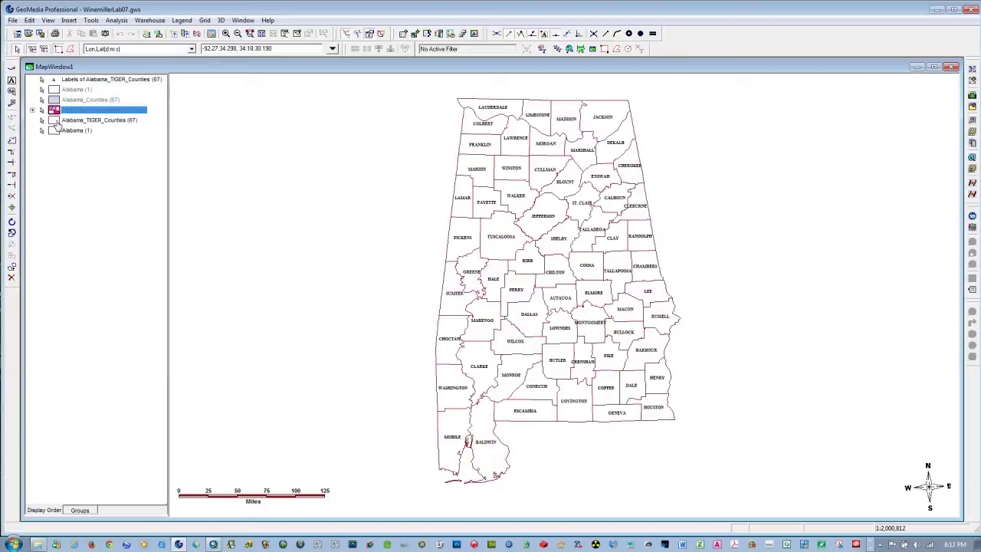
Turn off display of the Alabama_TIGER_Counties, lower Alabama and Labels of Alabama_TIGER_Counties legend entries.
{"action": "right_click", "coordinate": [53, 119]}
{"action": "left_click", "coordinate": [57, 137]}
{"action": "right_click", "coordinate": [53, 131]}
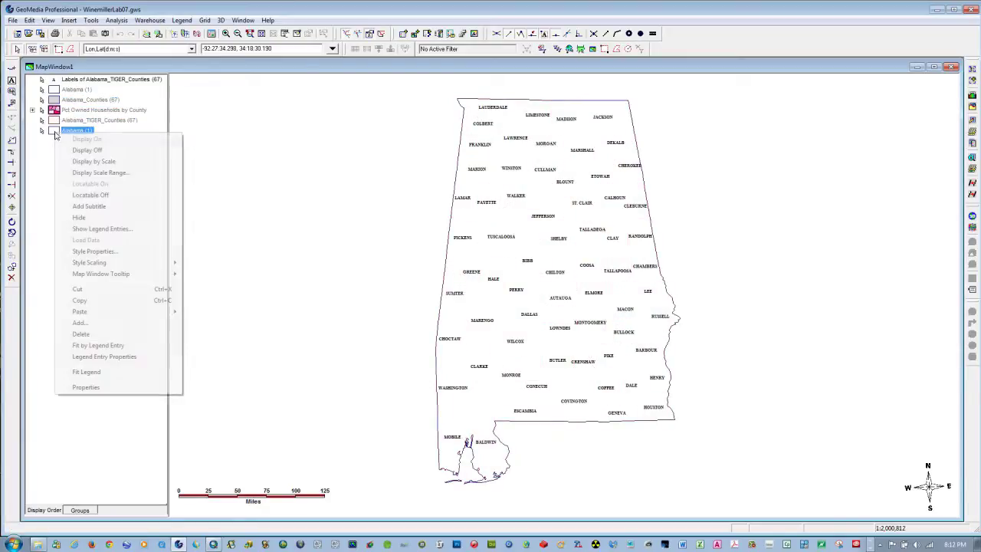
{"action": "left_click", "coordinate": [66, 149]}
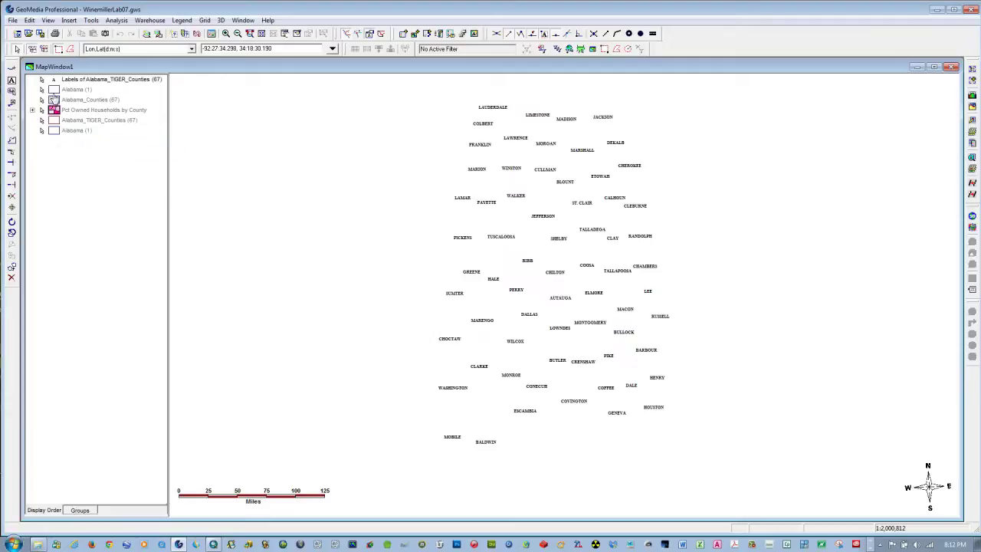
{"action": "right_click", "coordinate": [48, 78]}
{"action": "left_click", "coordinate": [68, 96]}
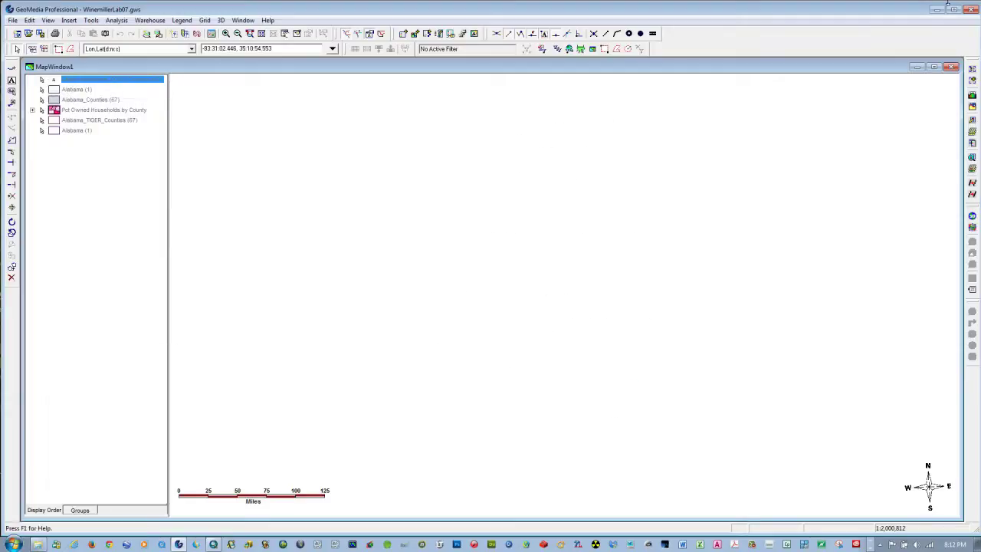
Minimize GeoMedia Professional and launch its Define Coordinate System File utility from the installed programs.
{"action": "left_click", "coordinate": [936, 9]}
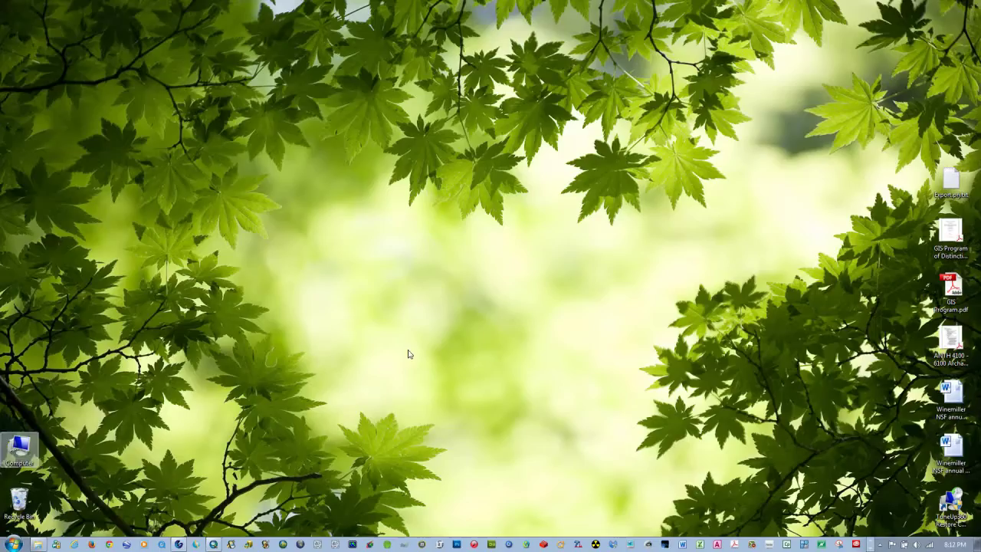
{"action": "left_click", "coordinate": [15, 546]}
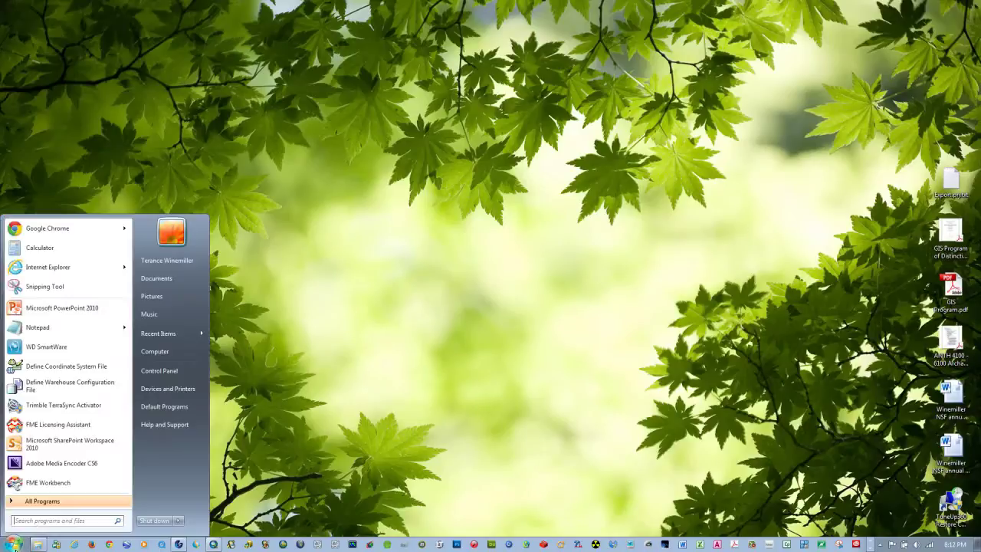
{"action": "left_click", "coordinate": [30, 500]}
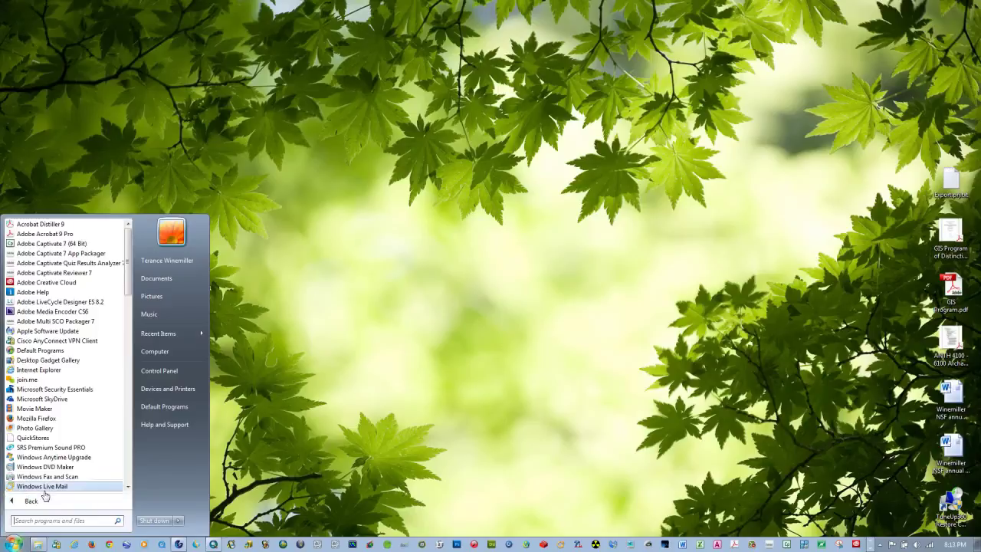
{"action": "scroll", "coordinate": [92, 429], "scroll_direction": "down", "scroll_amount": 15}
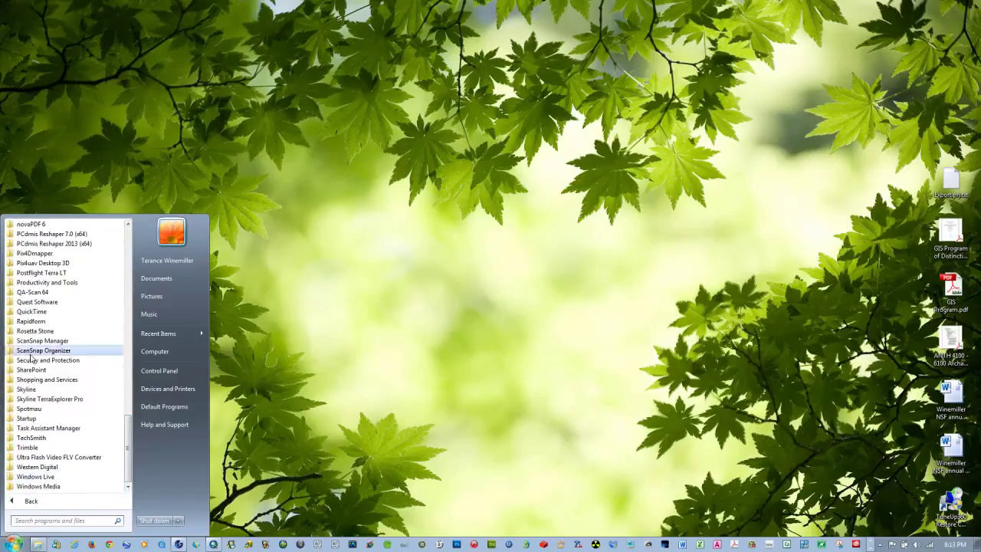
{"action": "scroll", "coordinate": [29, 286], "scroll_direction": "up", "scroll_amount": 5}
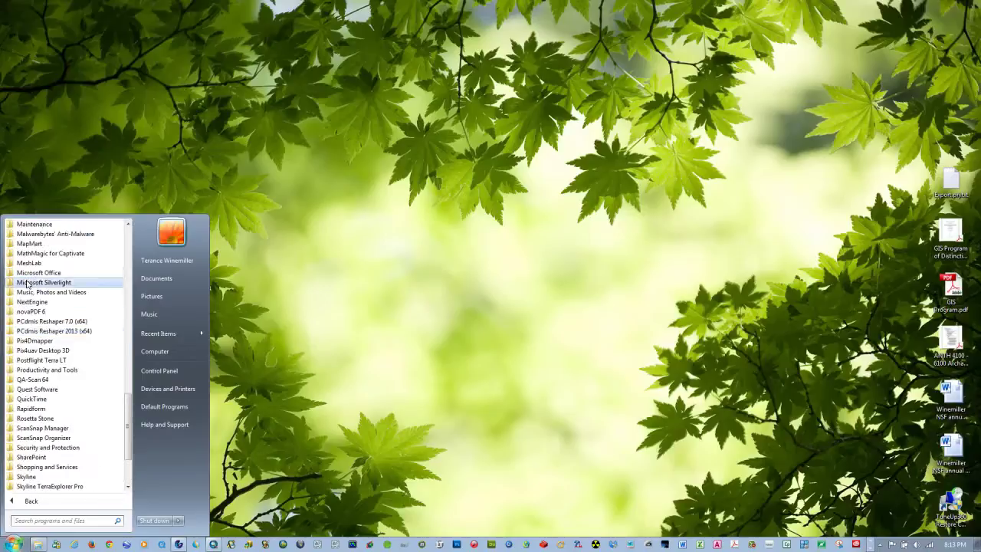
{"action": "scroll", "coordinate": [23, 310], "scroll_direction": "up", "scroll_amount": 4}
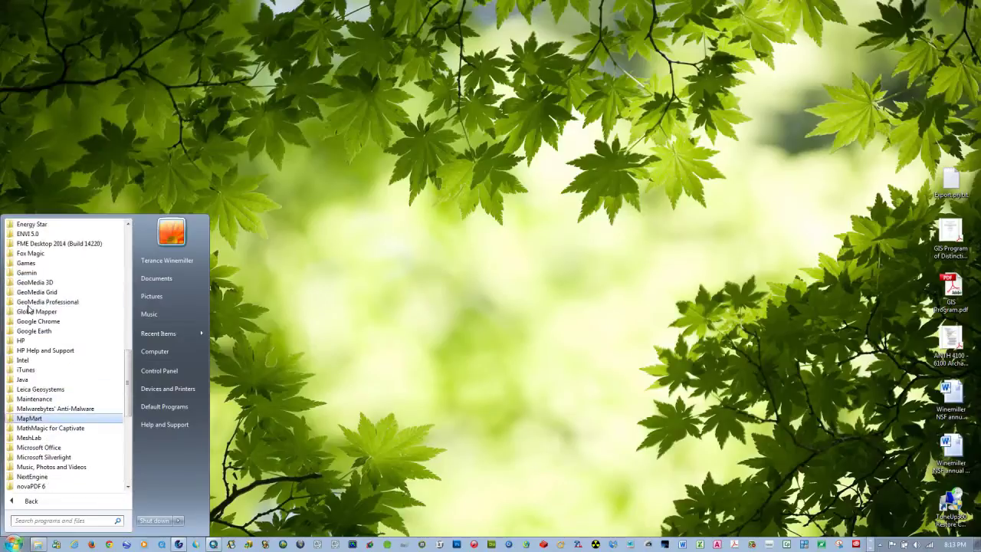
{"action": "left_click", "coordinate": [25, 302]}
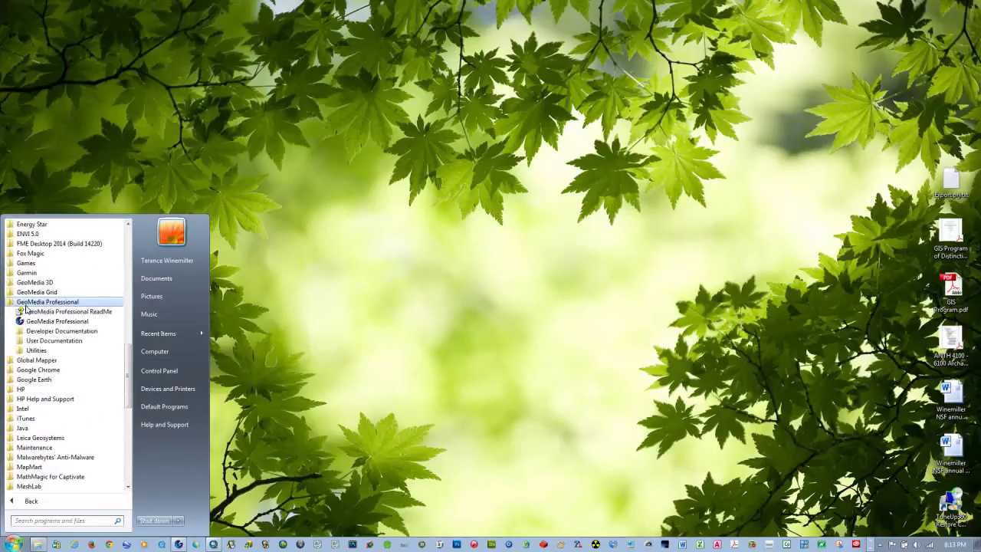
{"action": "left_click", "coordinate": [32, 349]}
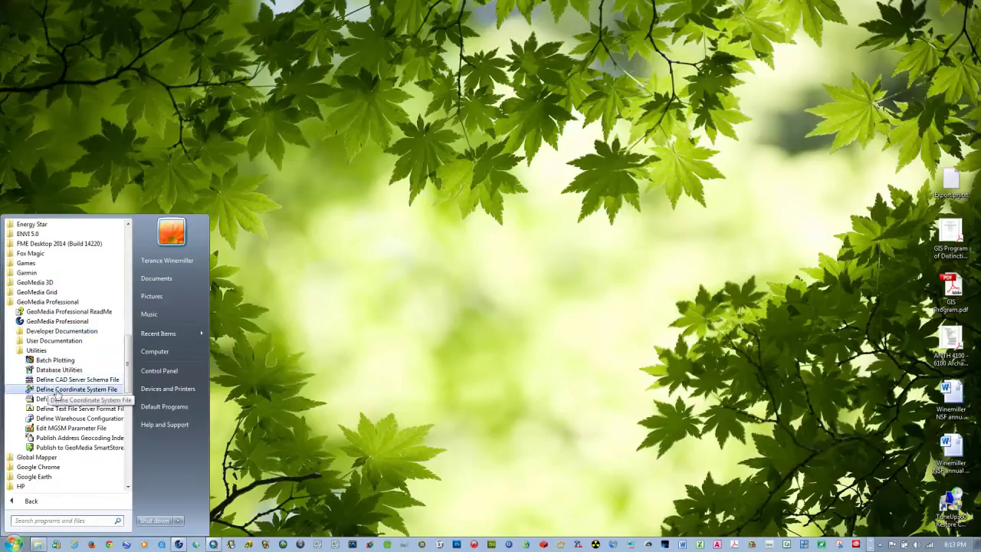
{"action": "left_click", "coordinate": [56, 391]}
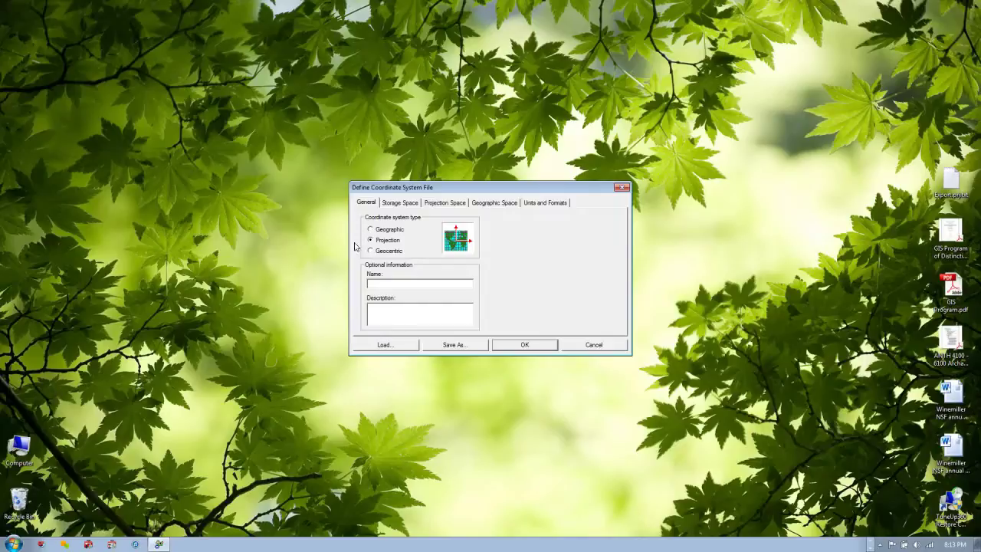
Set the projection algorithm to Universal Transverse Mercator, zone 16, and check the geodetic datum.
{"action": "left_click", "coordinate": [446, 203]}
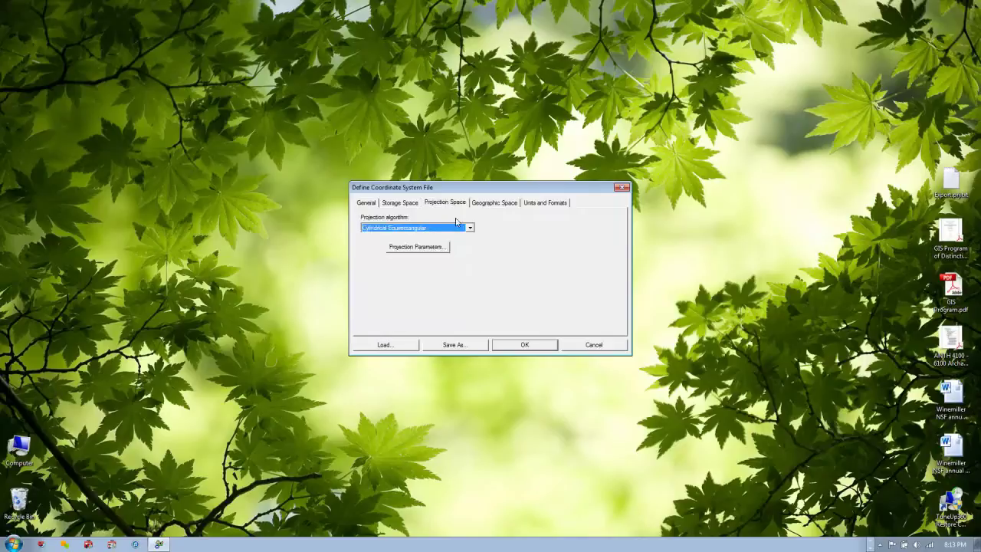
{"action": "left_click", "coordinate": [470, 228]}
{"action": "scroll", "coordinate": [470, 249], "scroll_direction": "down", "scroll_amount": 3}
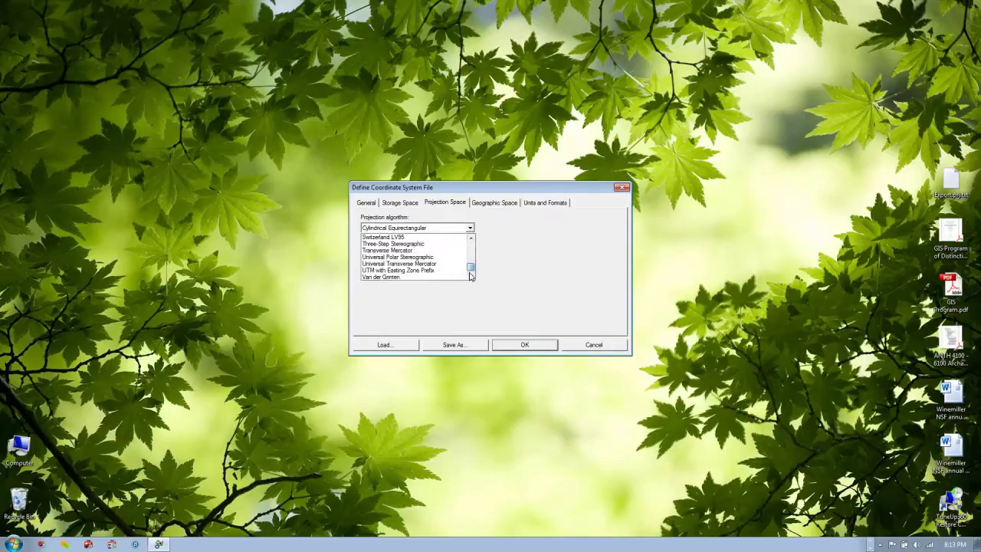
{"action": "left_click", "coordinate": [414, 261]}
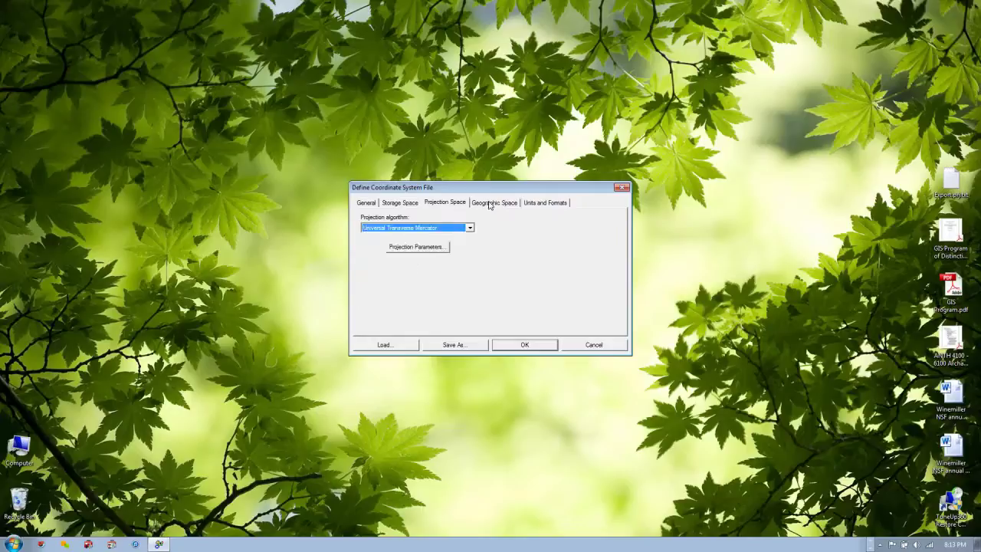
{"action": "left_click", "coordinate": [427, 248]}
{"action": "left_click", "coordinate": [526, 243]}
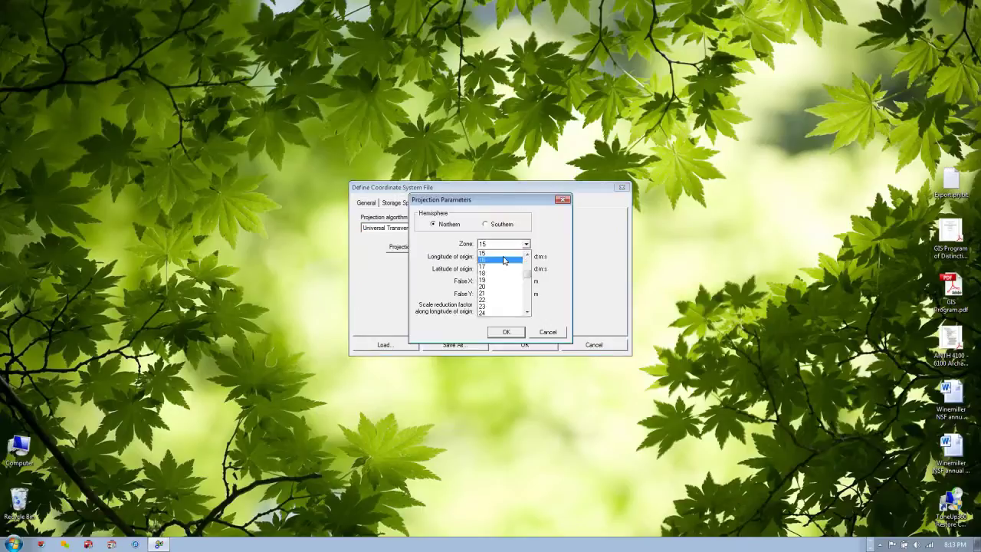
{"action": "left_click", "coordinate": [498, 264]}
{"action": "left_click", "coordinate": [506, 332]}
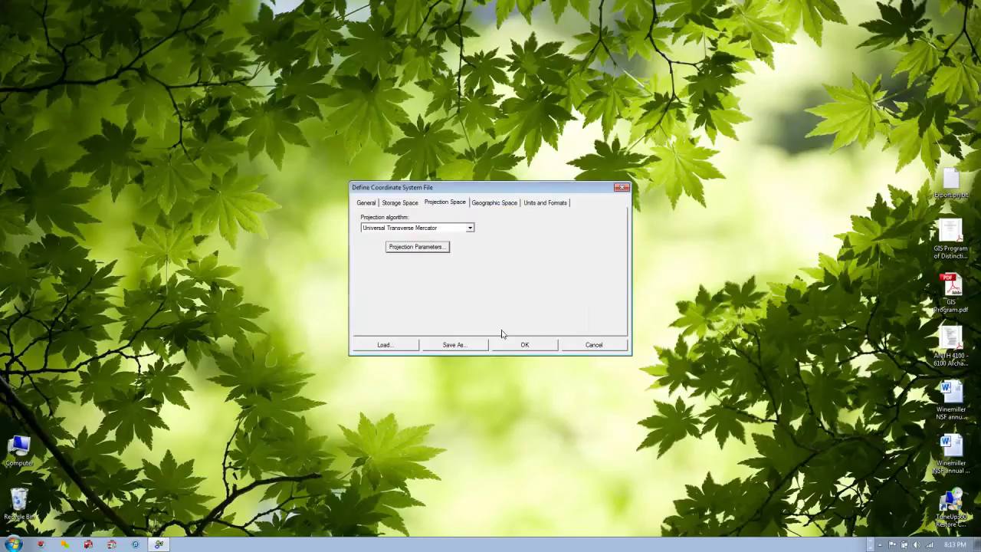
{"action": "left_click", "coordinate": [477, 202]}
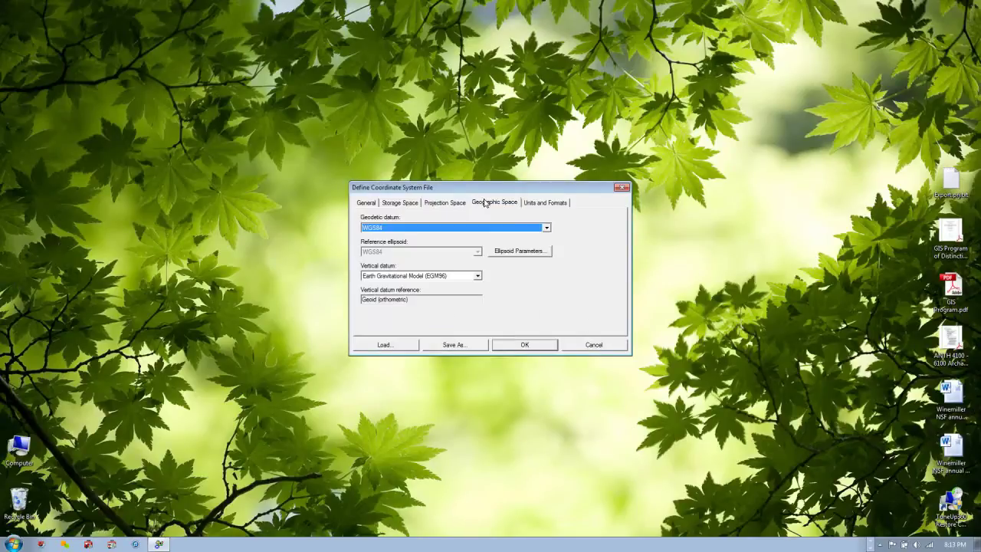
Accept the coordinate system definition and save it as AlabamaII in the C:\AlabamaII folder.
{"action": "left_click", "coordinate": [525, 345]}
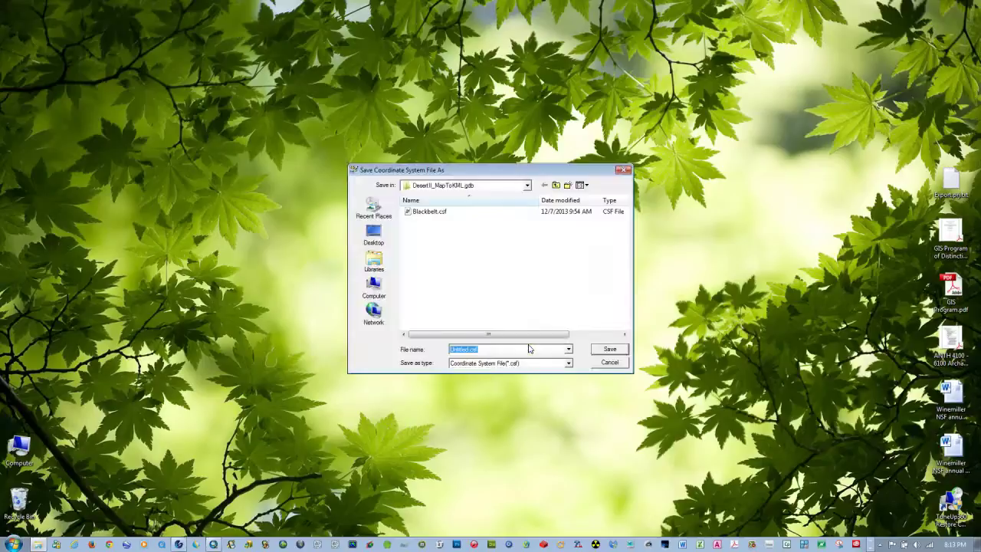
{"action": "left_click", "coordinate": [527, 187]}
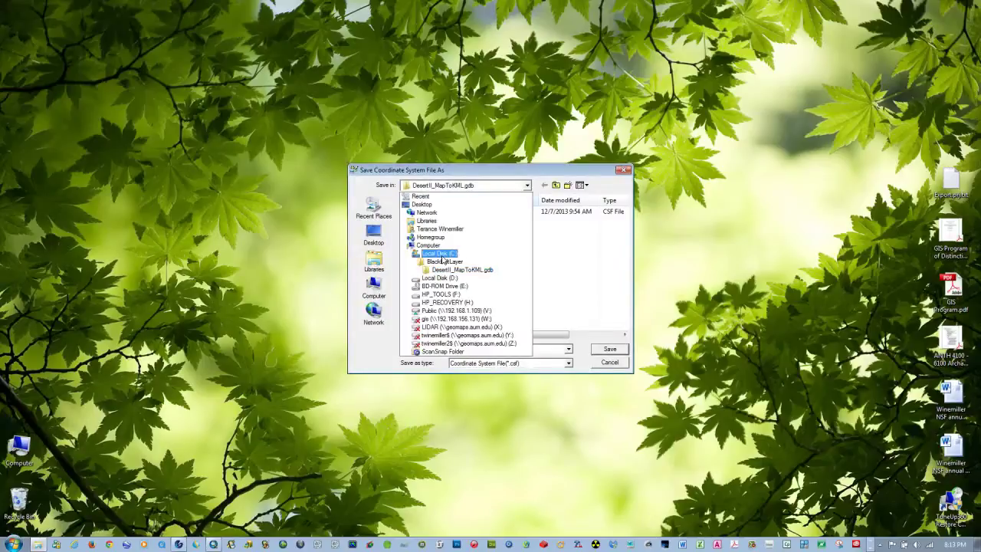
{"action": "left_click", "coordinate": [441, 256]}
{"action": "double_click", "coordinate": [423, 279]}
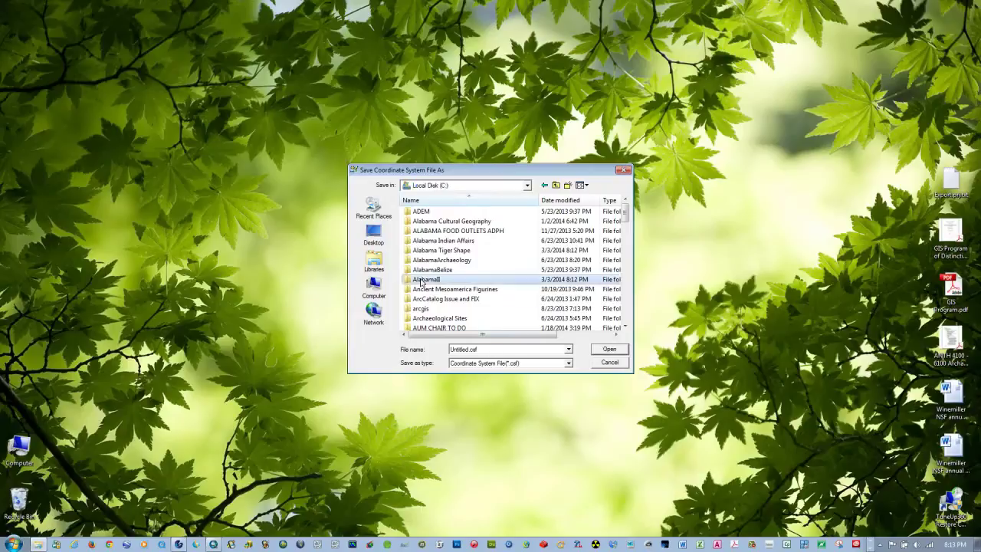
{"action": "double_click", "coordinate": [478, 350]}
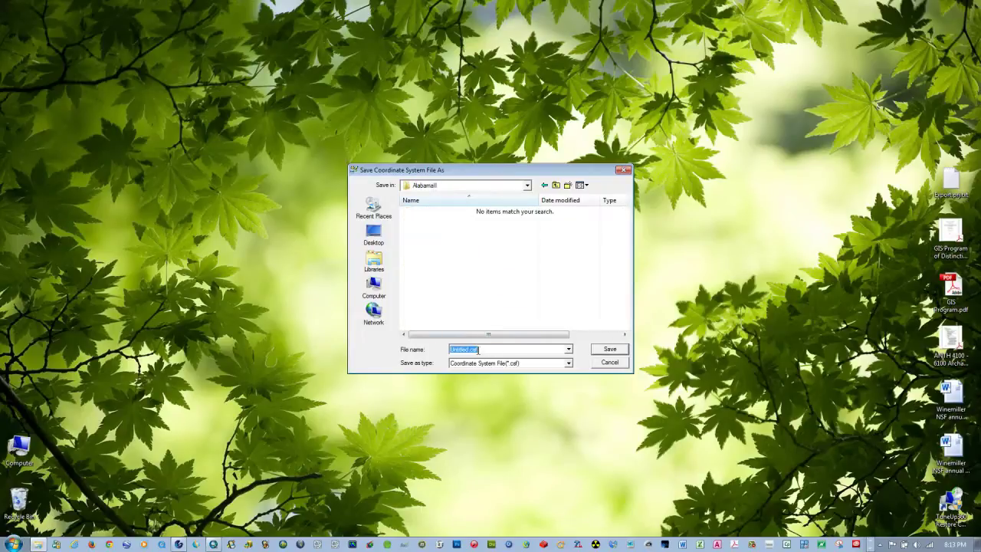
{"action": "type", "text": "A"}
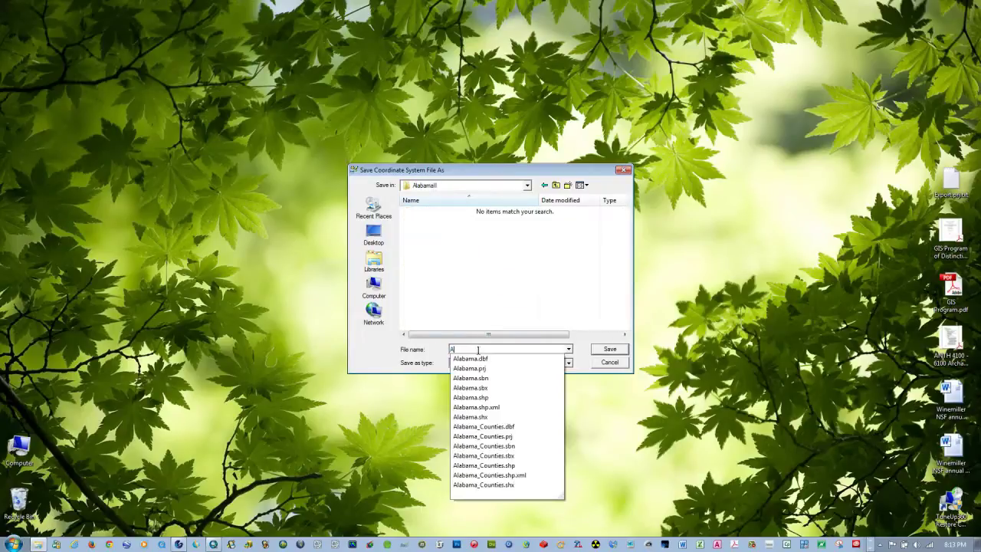
{"action": "type", "text": "labamaII"}
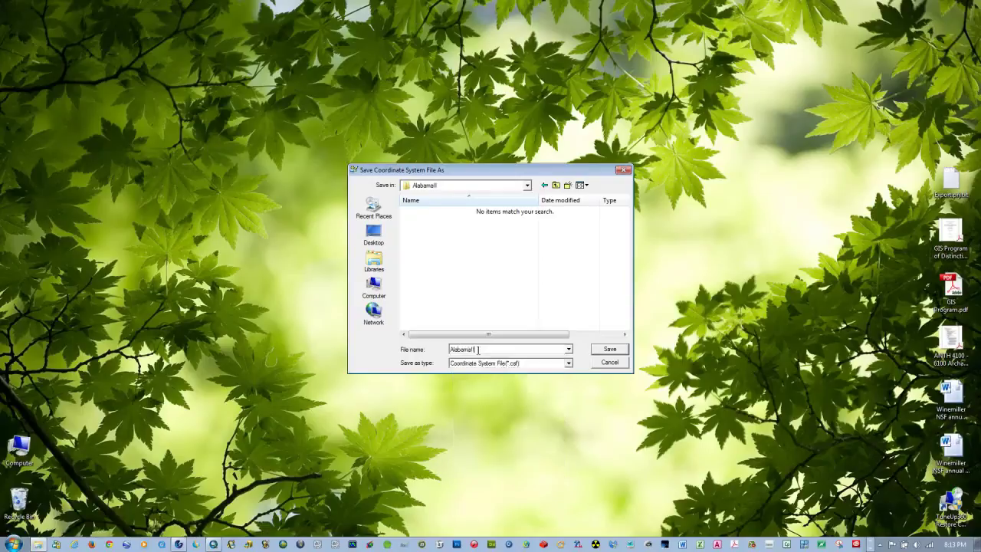
{"action": "left_click", "coordinate": [609, 349]}
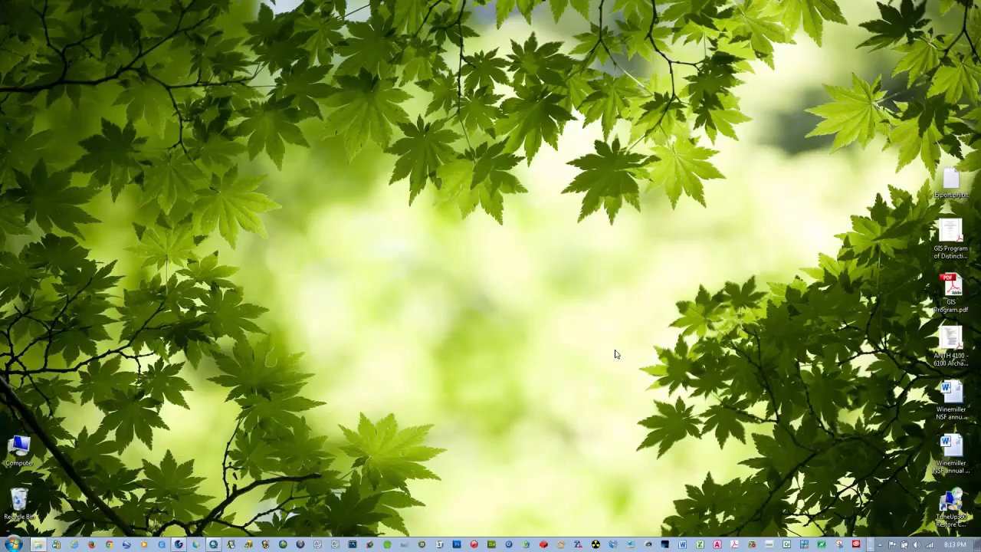
Launch GeoMedia Professional's Define Warehouse Configuration File utility.
{"action": "left_click", "coordinate": [14, 545]}
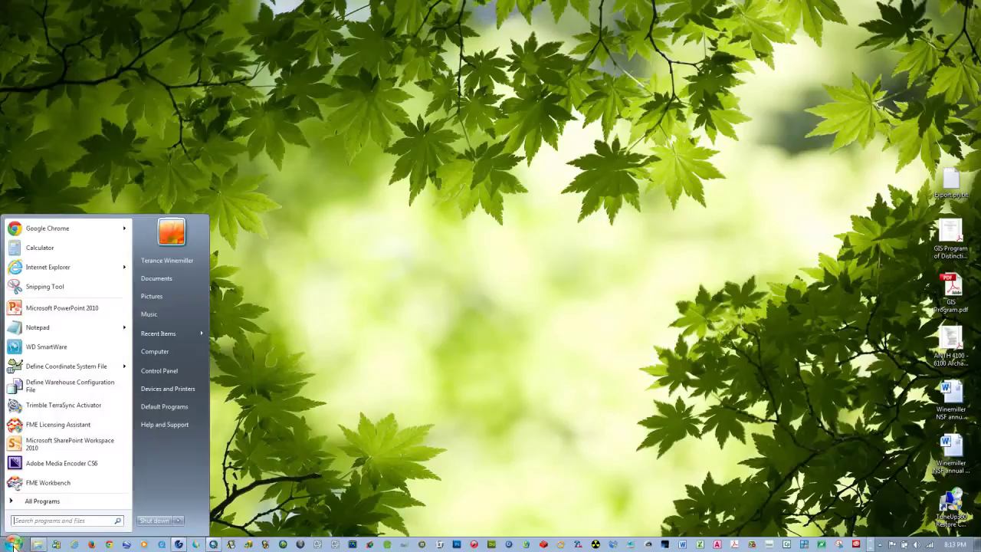
{"action": "left_click", "coordinate": [26, 502]}
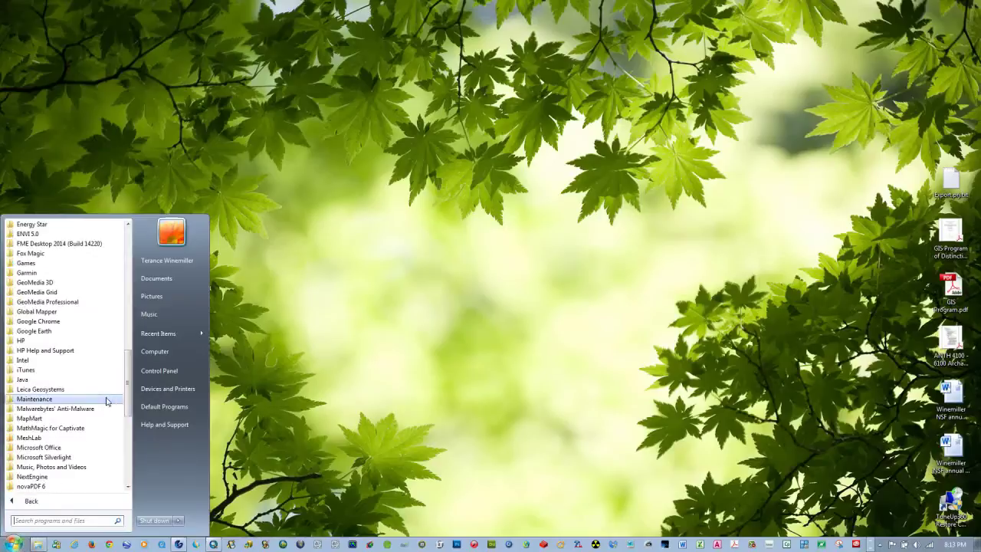
{"action": "left_click", "coordinate": [31, 304]}
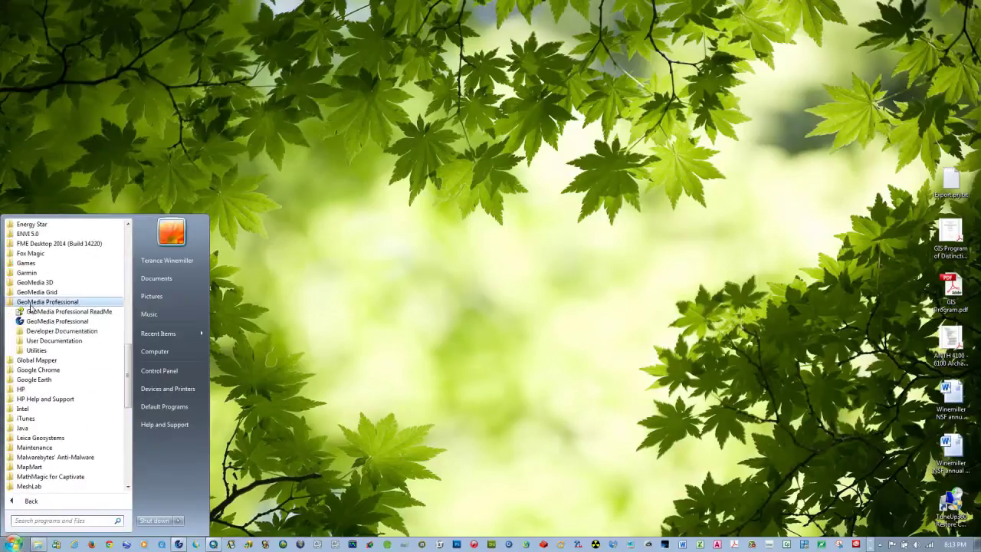
{"action": "left_click", "coordinate": [30, 350]}
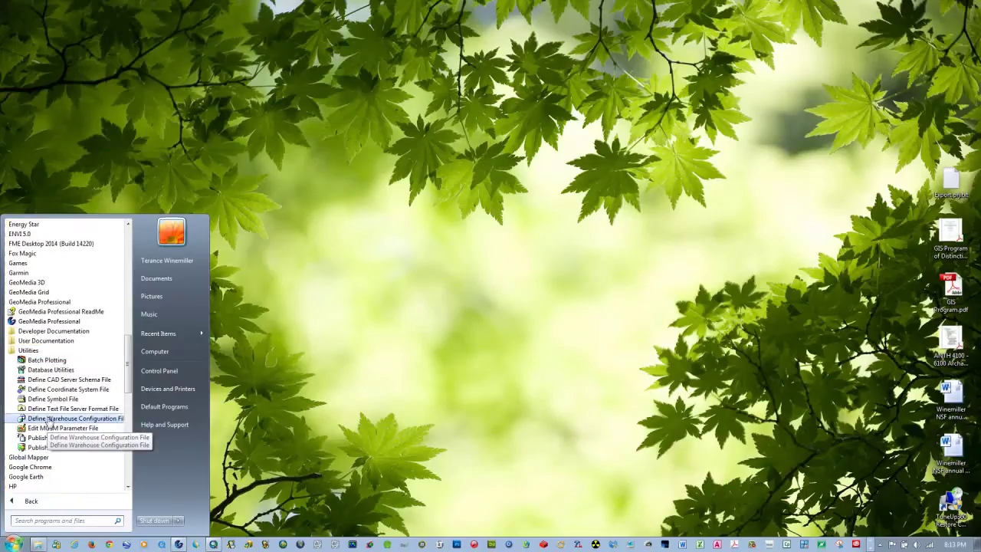
{"action": "left_click", "coordinate": [47, 419]}
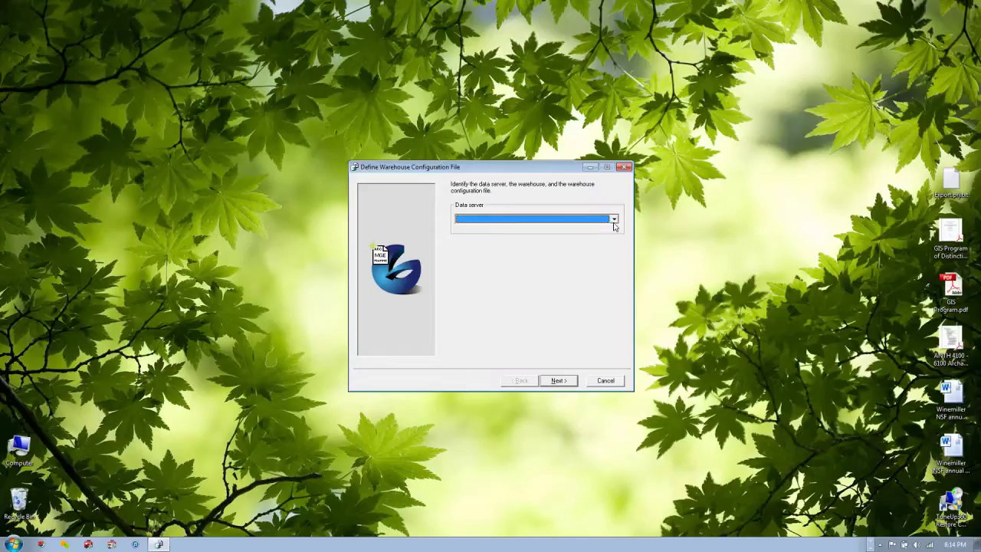
Choose ArcView as the data server and C:\AlabamaII as the ArcView workspace folder.
{"action": "left_click", "coordinate": [614, 219]}
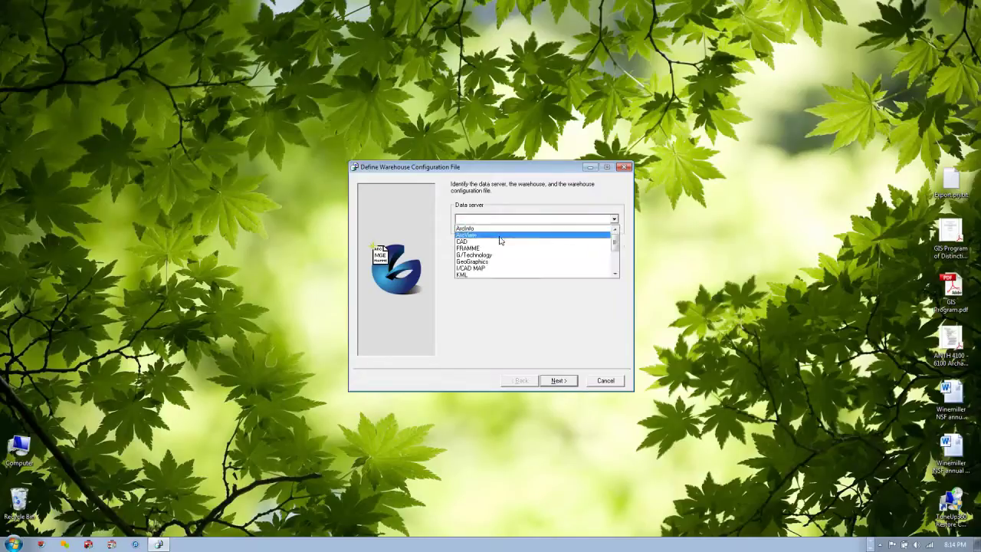
{"action": "left_click", "coordinate": [502, 235]}
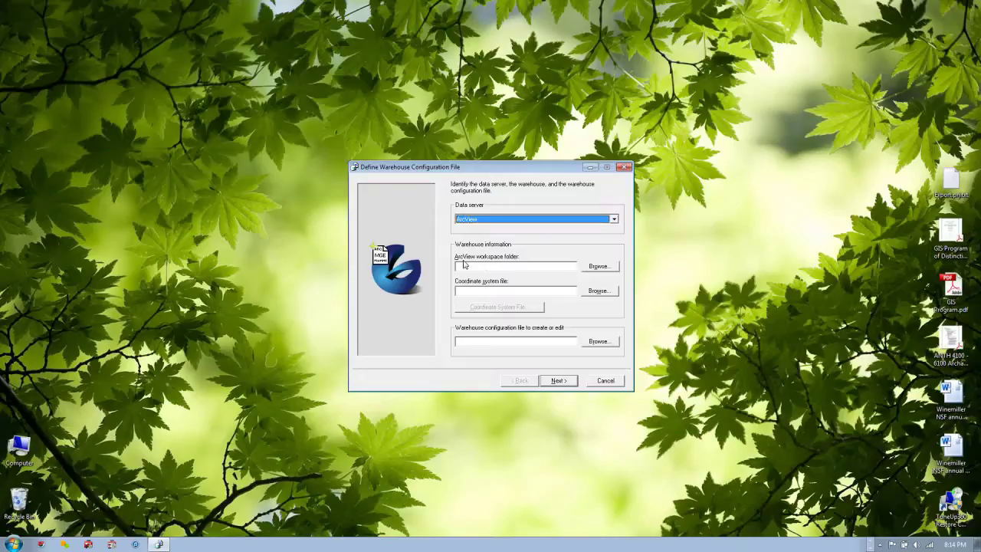
{"action": "left_click", "coordinate": [599, 268]}
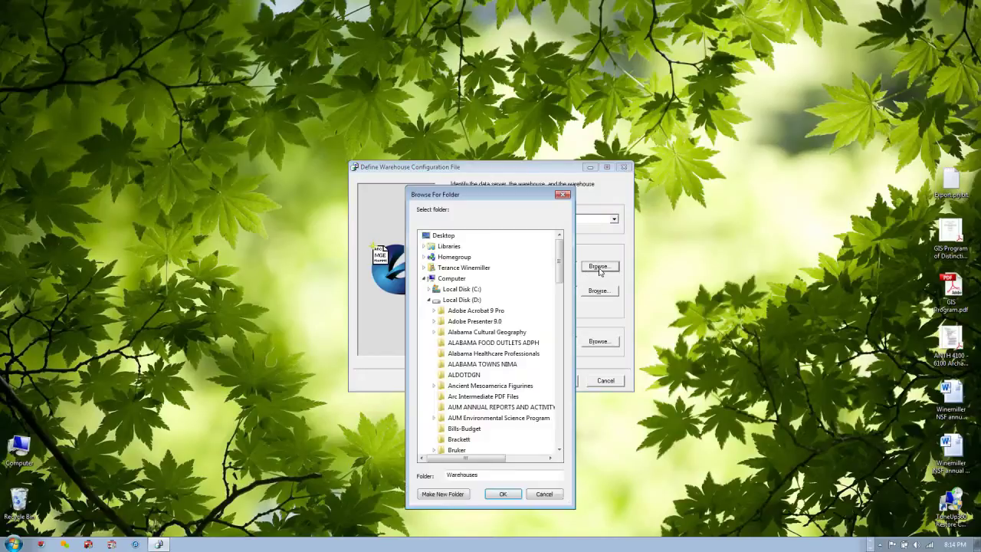
{"action": "left_click", "coordinate": [429, 289]}
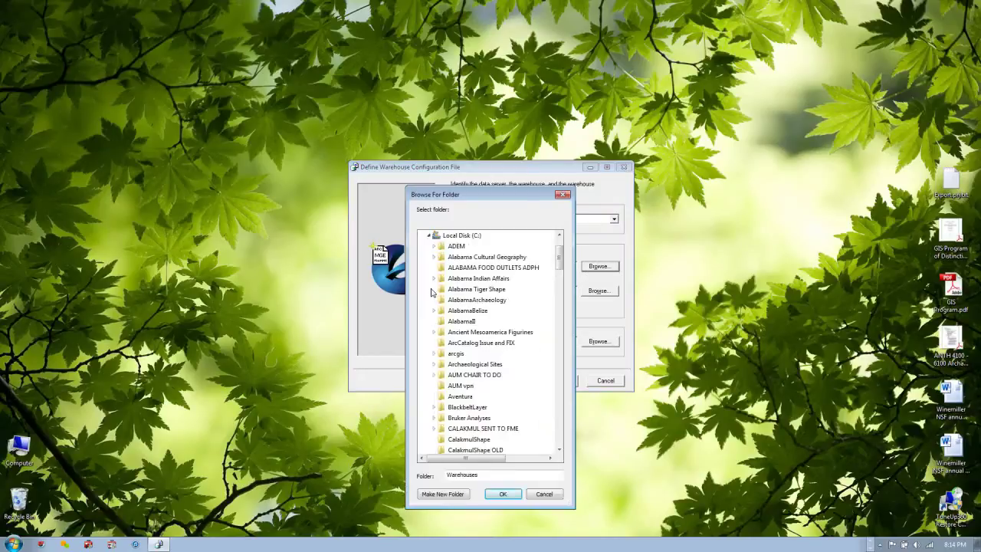
{"action": "left_click", "coordinate": [462, 321]}
{"action": "left_click", "coordinate": [499, 494]}
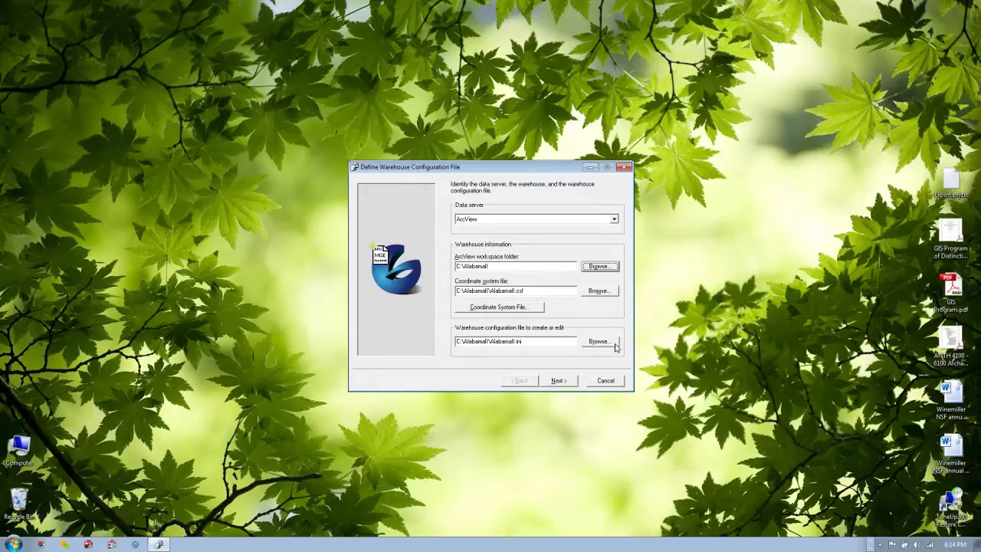
Create the warehouse configuration file C:\AlabamaII\AlabamaII.ini with the COORDINATE SYSTEM keyword.
{"action": "left_click", "coordinate": [564, 383]}
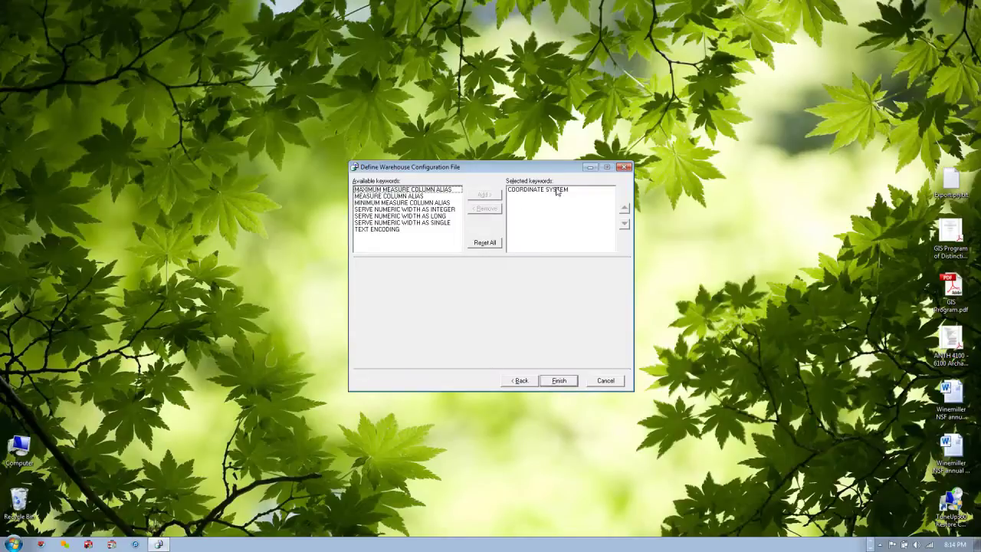
{"action": "left_click", "coordinate": [562, 380]}
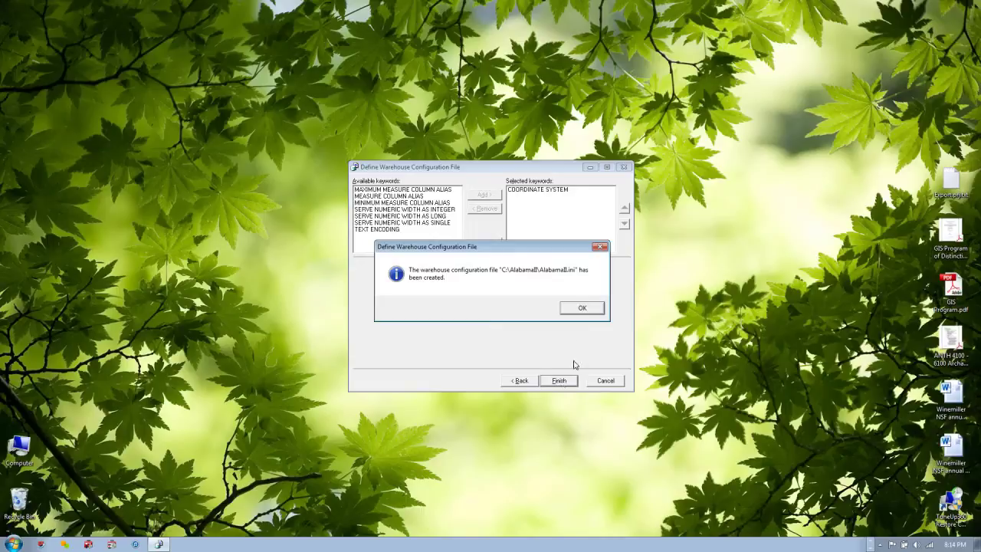
{"action": "left_click", "coordinate": [581, 311]}
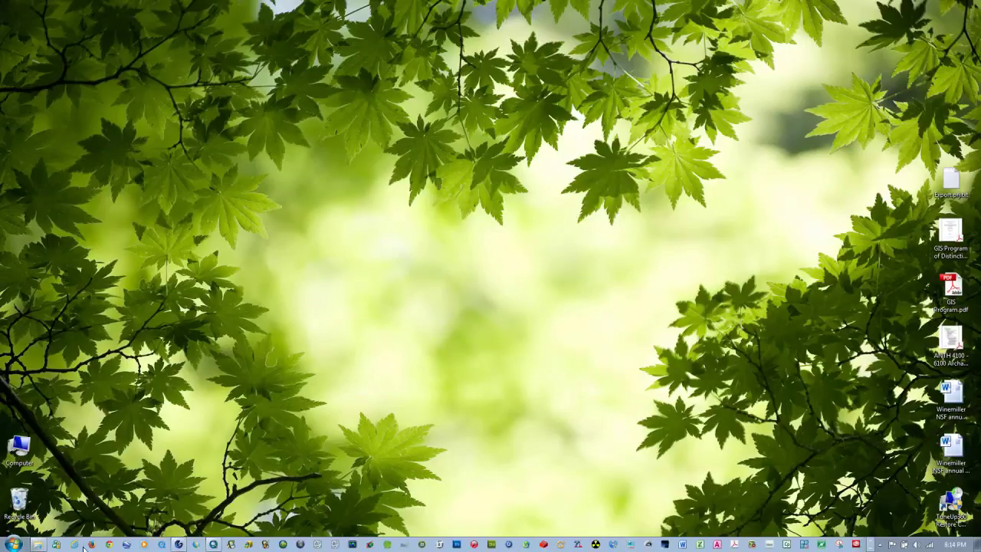
Switch to GeoMedia Professional and start a new ArcView warehouse connection named ArcView AlabamaII.
{"action": "left_click", "coordinate": [178, 543]}
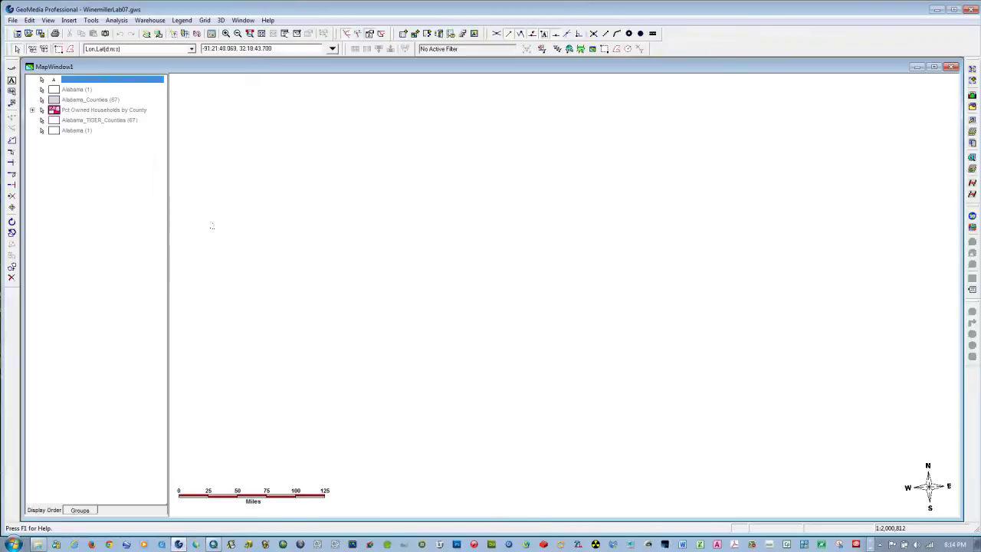
{"action": "left_click", "coordinate": [152, 20]}
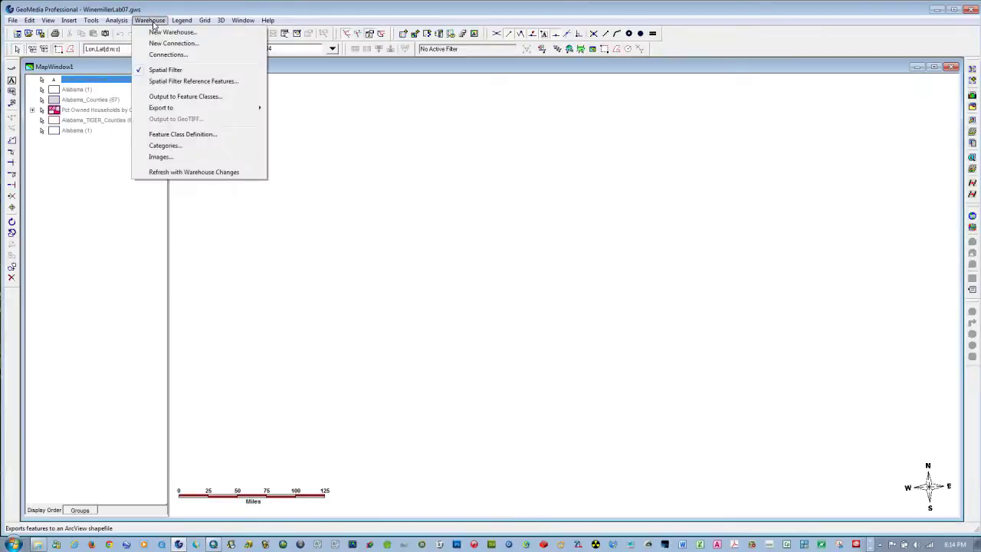
{"action": "left_click", "coordinate": [159, 44]}
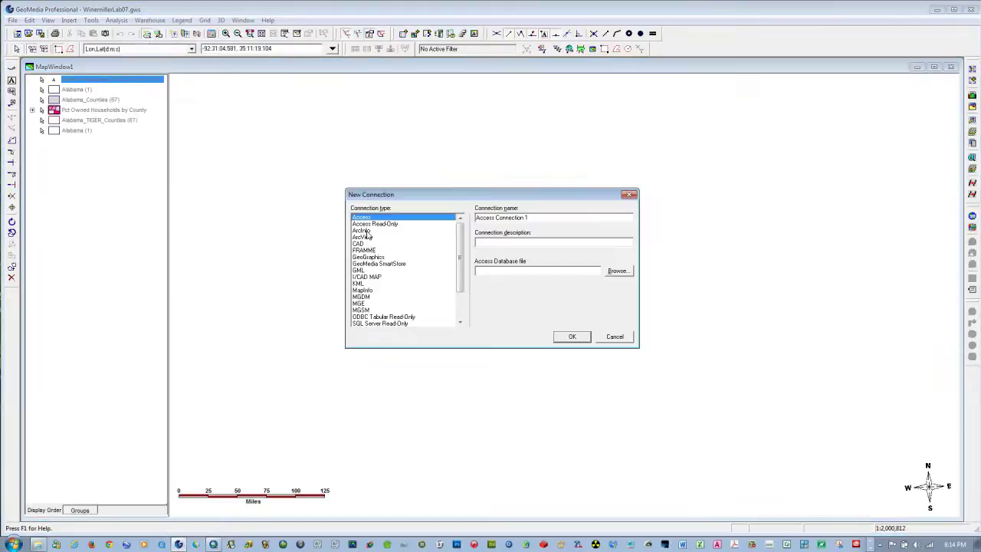
{"action": "left_click", "coordinate": [370, 237]}
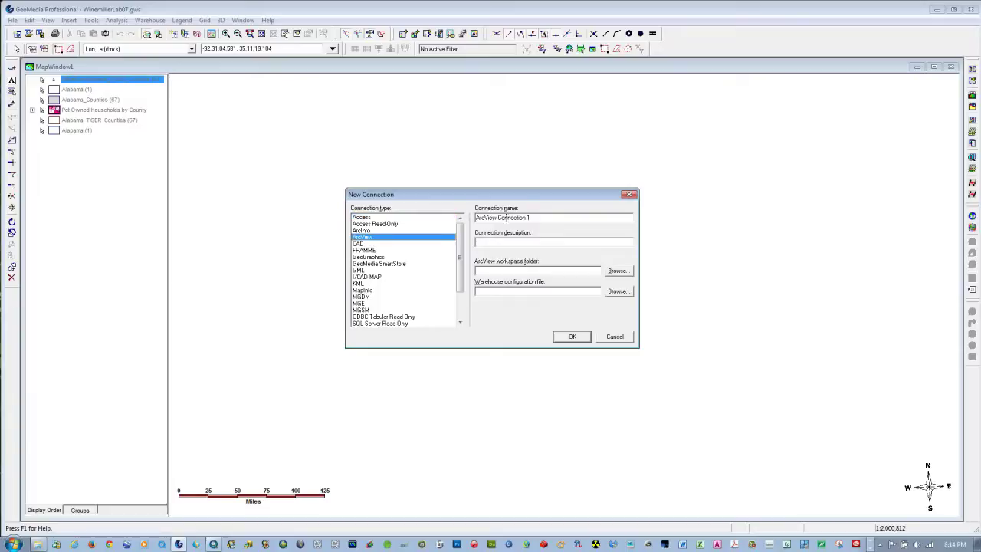
{"action": "left_click_drag", "start_coordinate": [498, 218], "coordinate": [591, 214]}
{"action": "type", "text": "ArcView Alabama"}
Choose C:\AlabamaII as the connection's ArcView workspace folder and create the connection.
{"action": "left_click", "coordinate": [618, 270]}
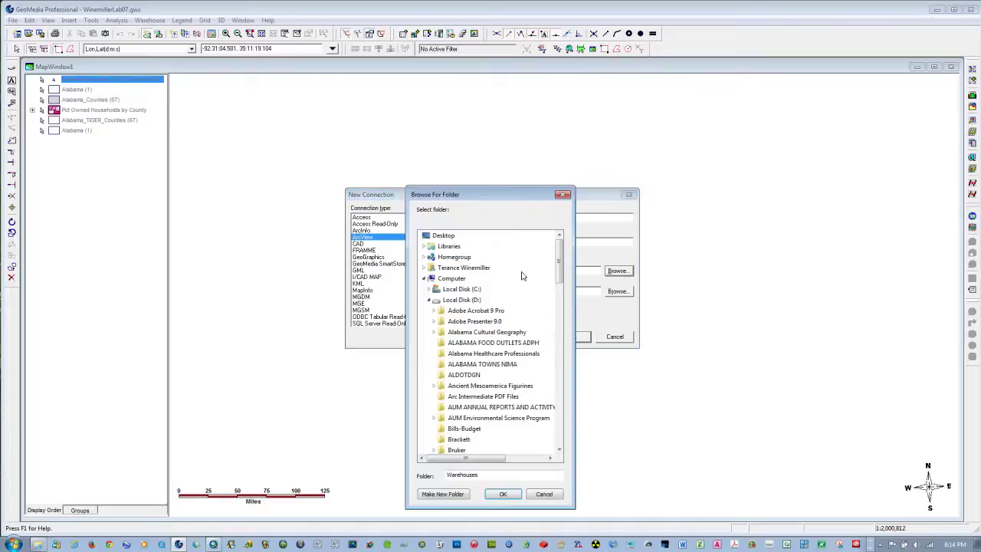
{"action": "left_click", "coordinate": [431, 289]}
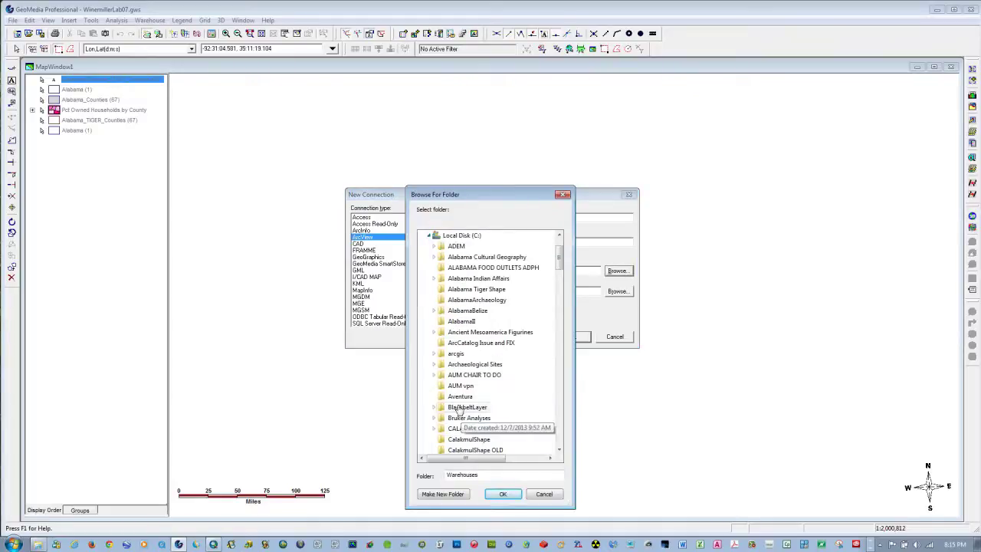
{"action": "left_click", "coordinate": [461, 321]}
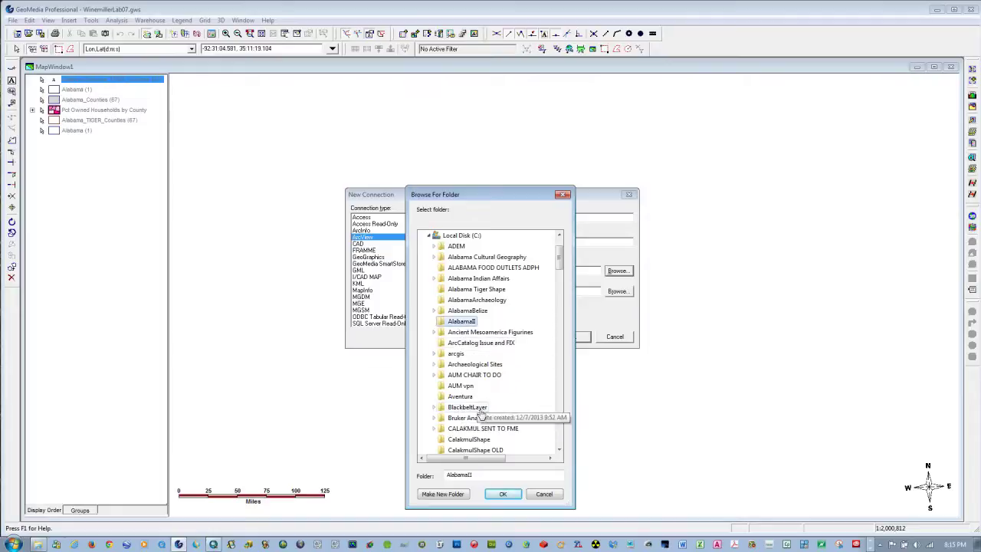
{"action": "left_click", "coordinate": [500, 494]}
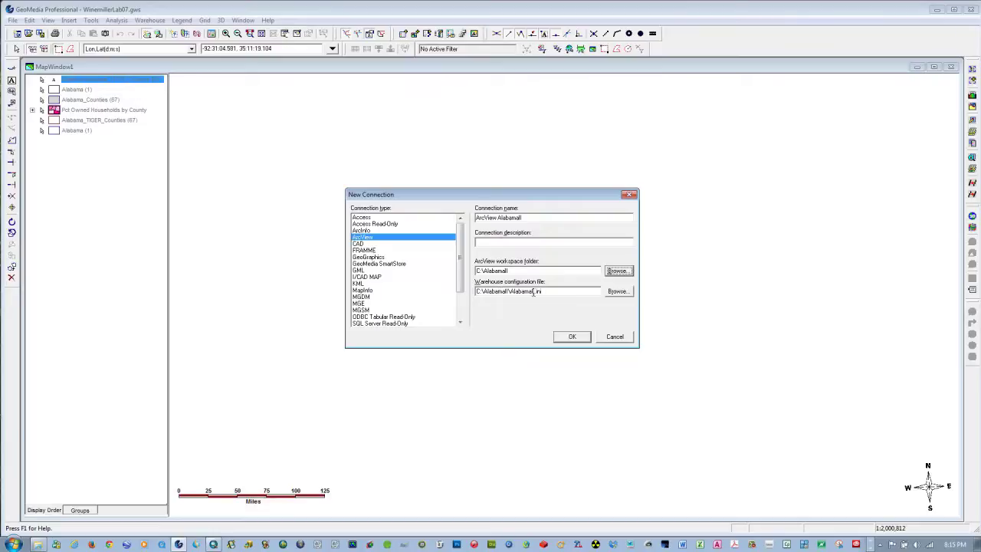
{"action": "left_click", "coordinate": [576, 337]}
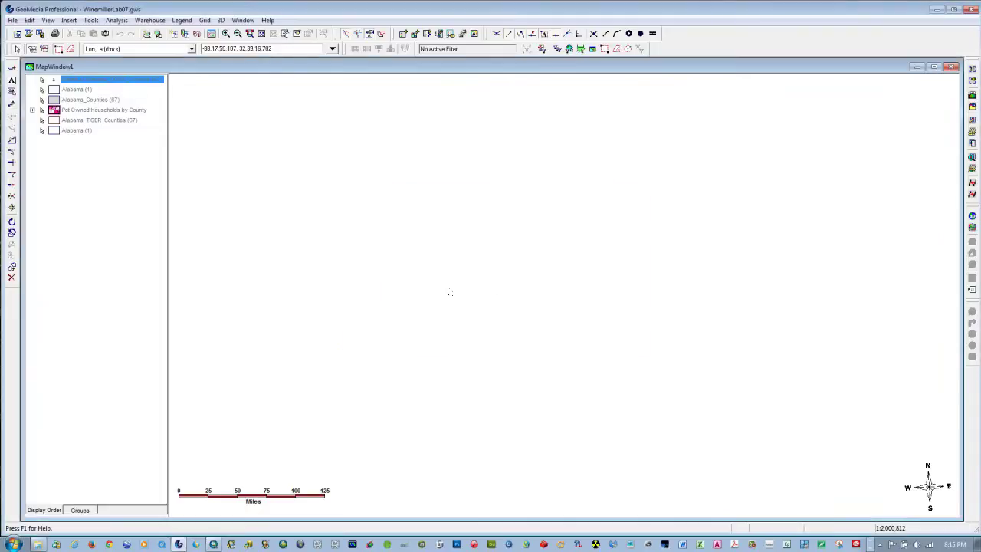
Add the Alabama and Alabama_Counties features from the ArcView AlabamaII connection to the map legend.
{"action": "left_click", "coordinate": [181, 20]}
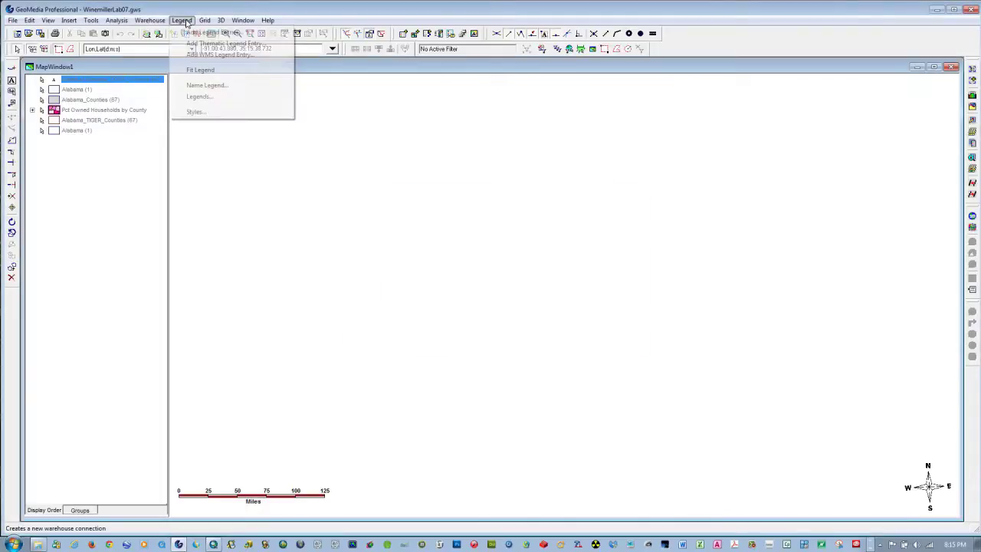
{"action": "left_click", "coordinate": [193, 31]}
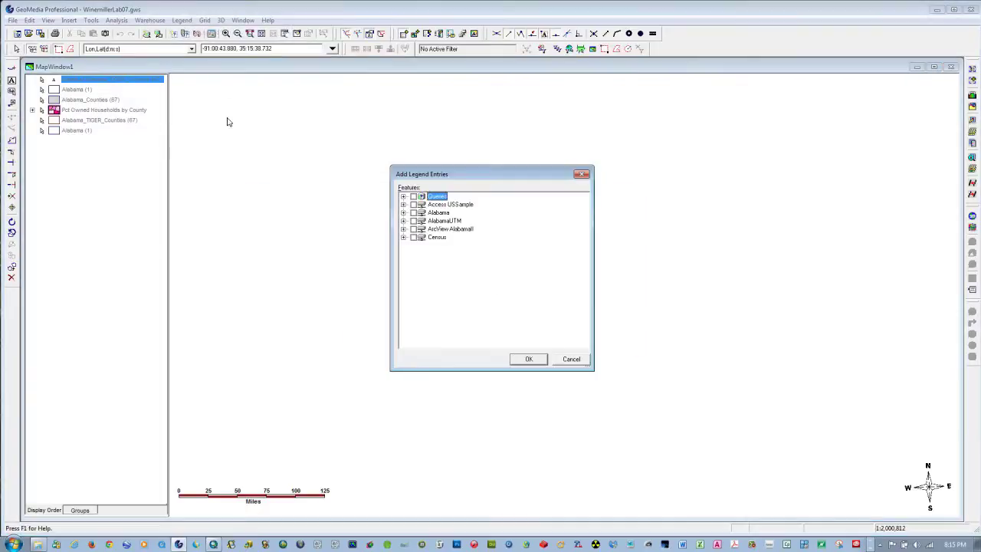
{"action": "left_click", "coordinate": [403, 229]}
{"action": "left_click", "coordinate": [422, 237]}
{"action": "left_click", "coordinate": [424, 245]}
{"action": "left_click", "coordinate": [530, 358]}
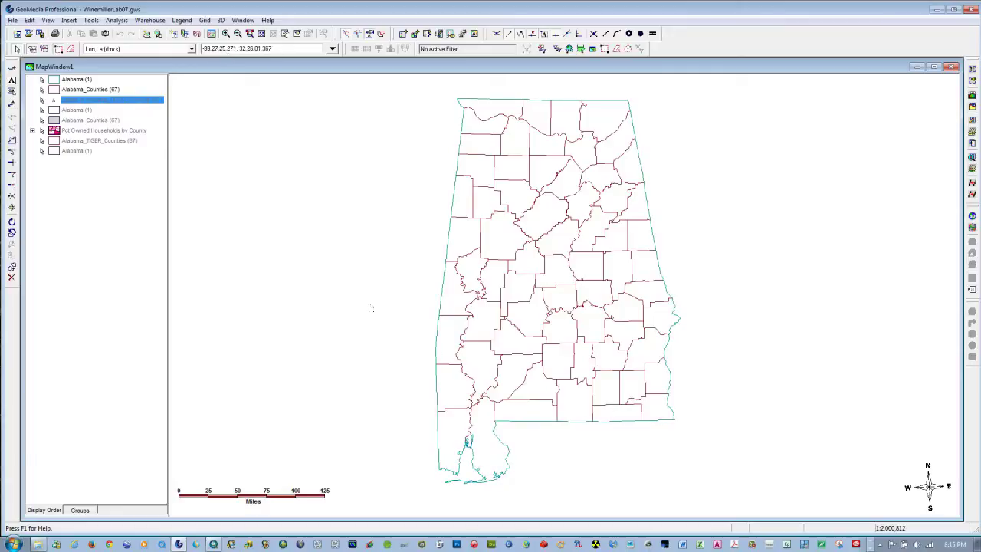
Turn on the display of the existing grey-filled Alabama_Counties entry and the Alabama_TIGER_Counties labels.
{"action": "right_click", "coordinate": [58, 121]}
{"action": "left_click", "coordinate": [69, 126]}
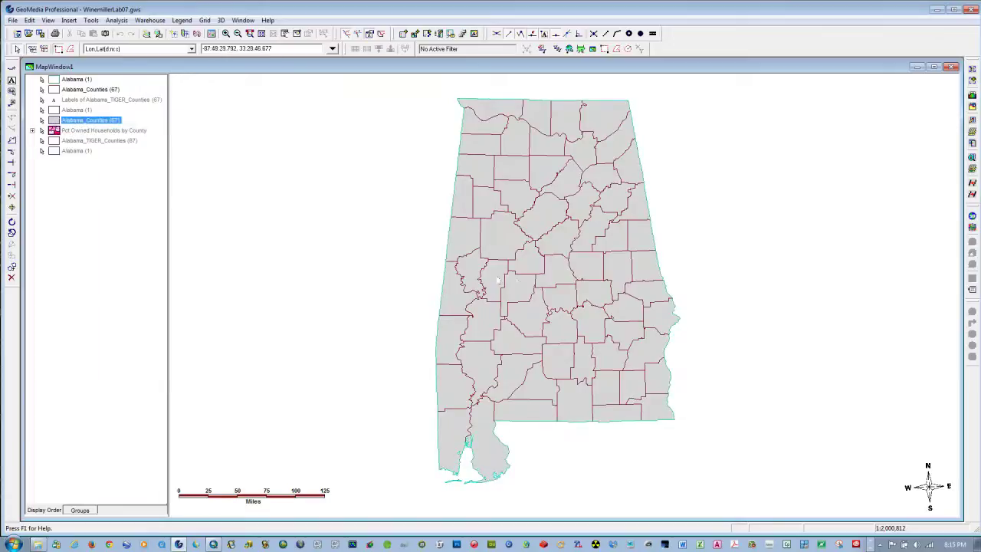
{"action": "right_click", "coordinate": [61, 99]}
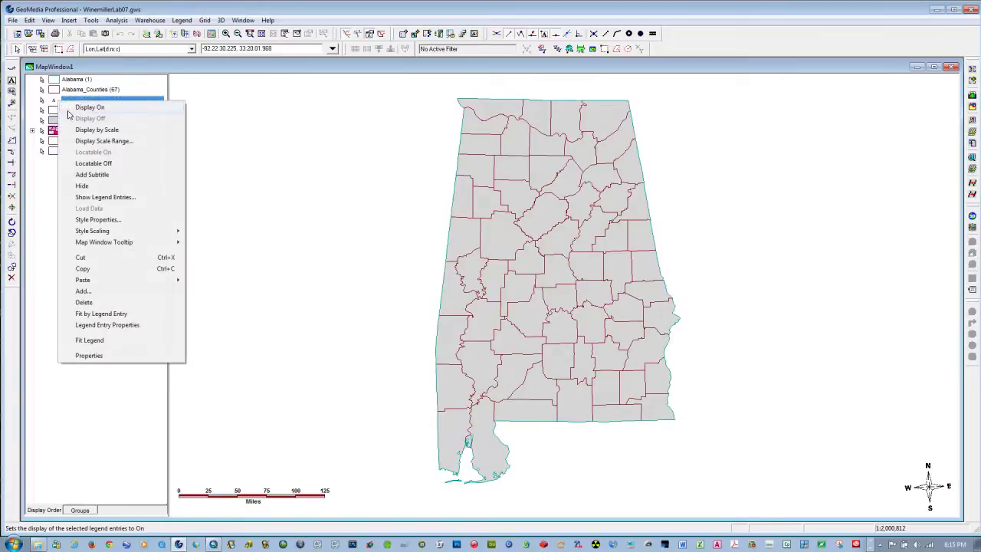
{"action": "left_click", "coordinate": [70, 106]}
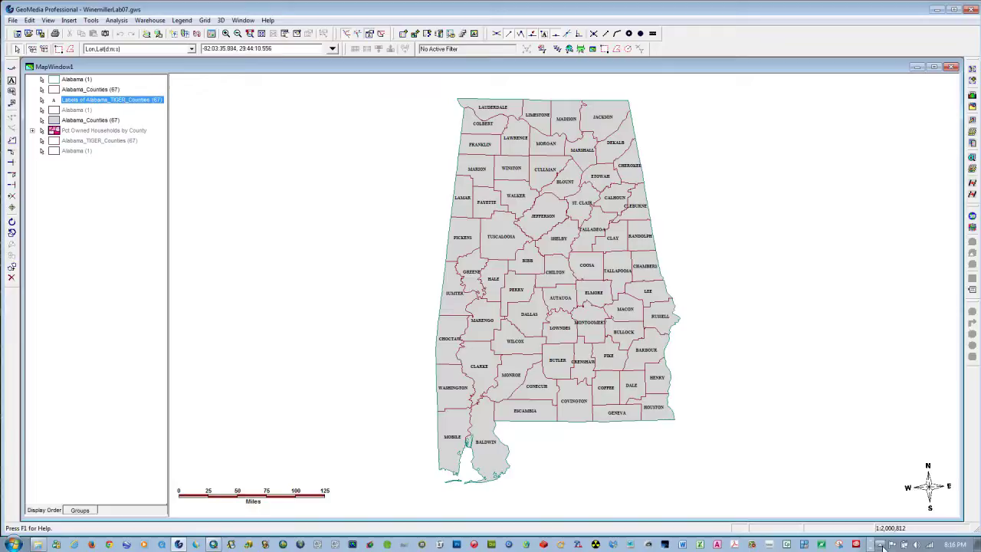
{"action": "left_click", "coordinate": [881, 545]}
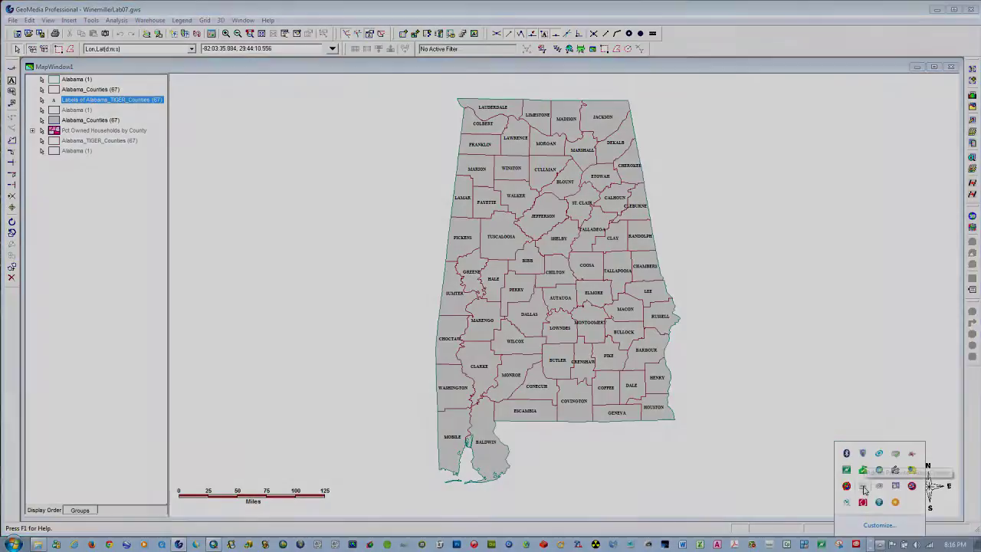